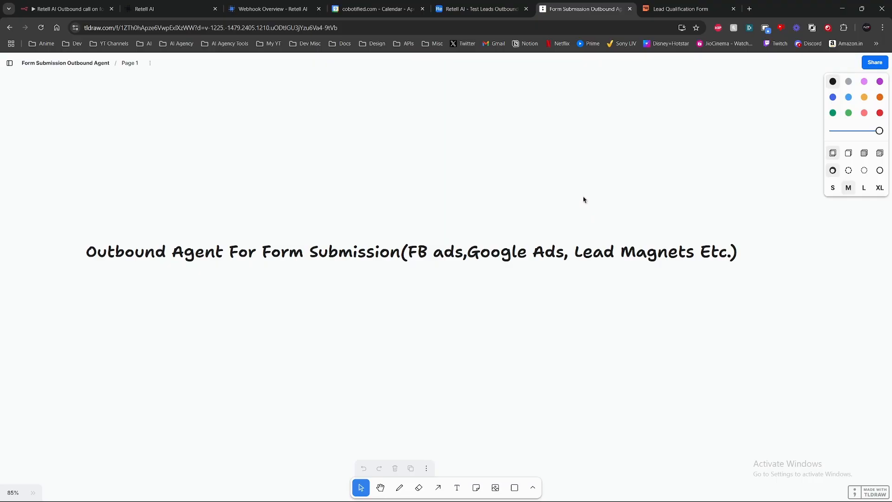
Step: Switch to the Lead Qualification Form, restart it from its opening page and submit the first name and email answers
key("ctrl+Tab")
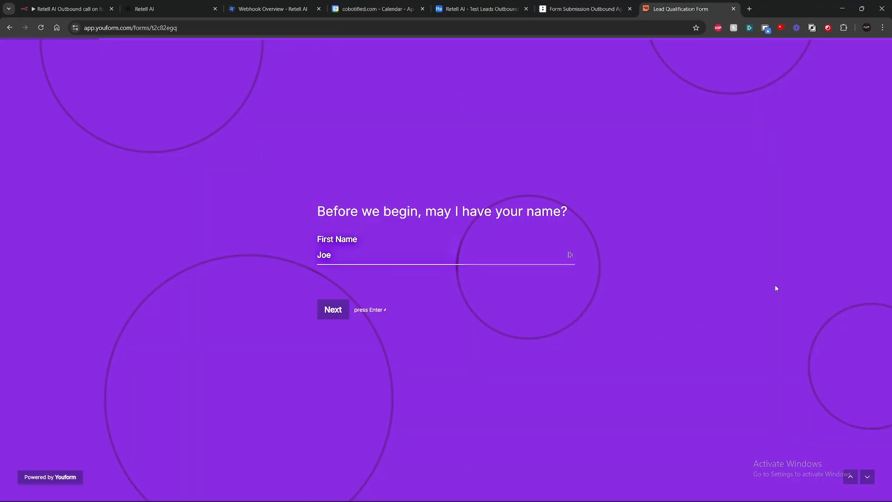
left_click(851, 478)
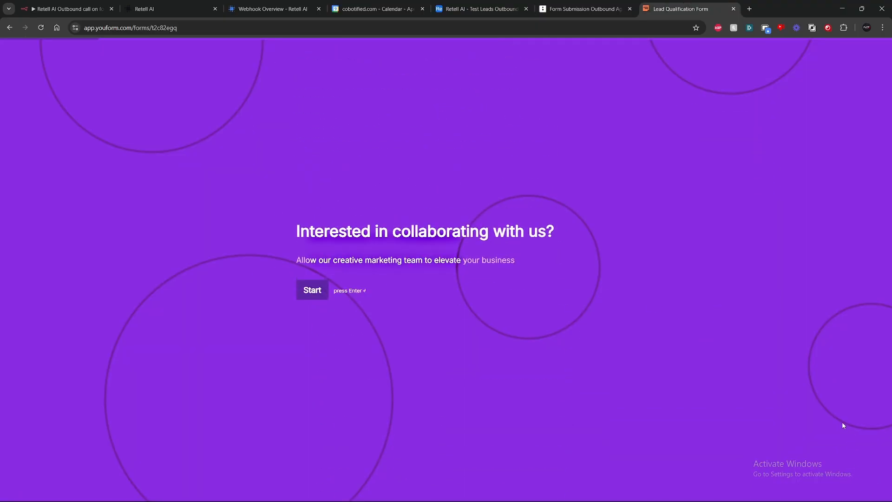
left_click(313, 294)
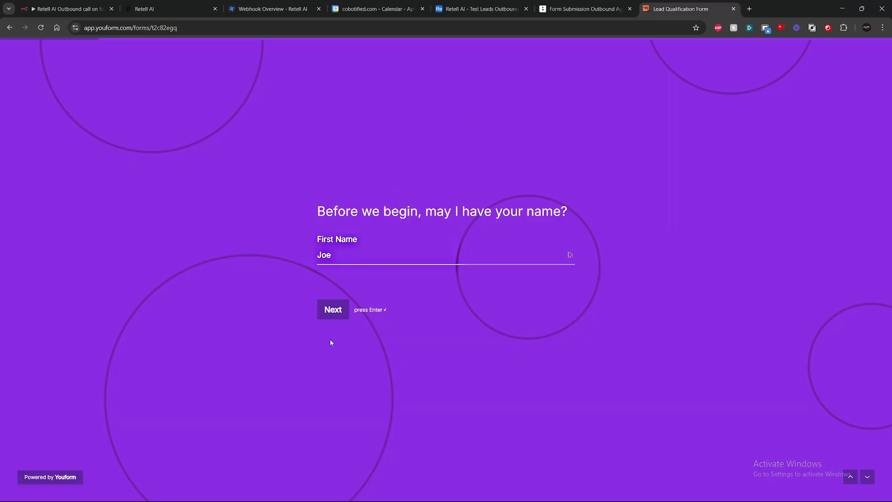
left_click(338, 318)
key("ctrl+v")
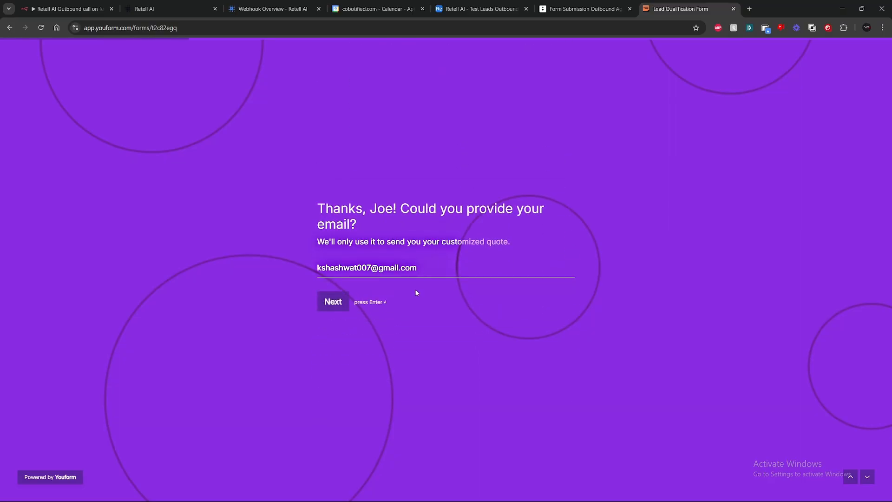
left_click(339, 303)
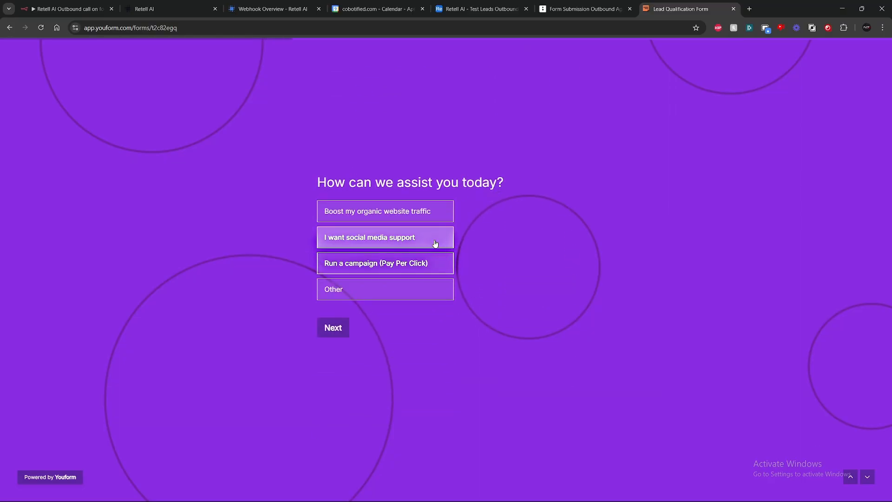
Step: Answer the assistance question with "I want social media support" and rate the current online presence 5
left_click(401, 239)
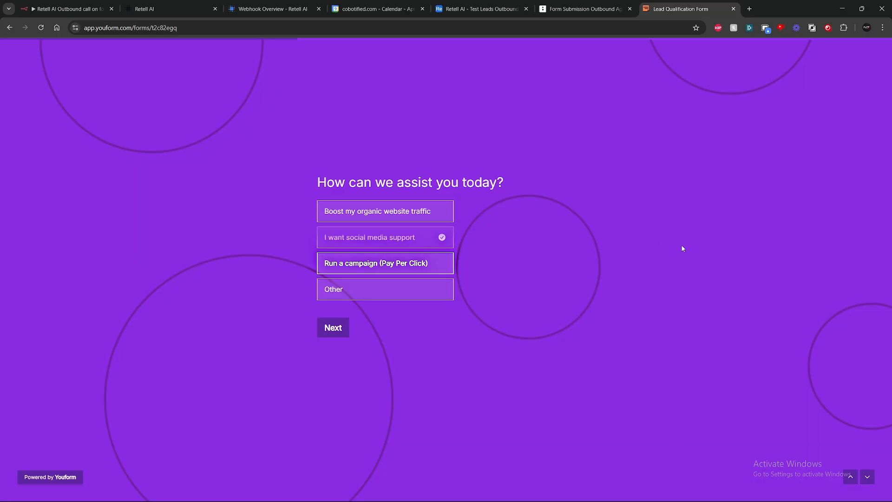
left_click(330, 327)
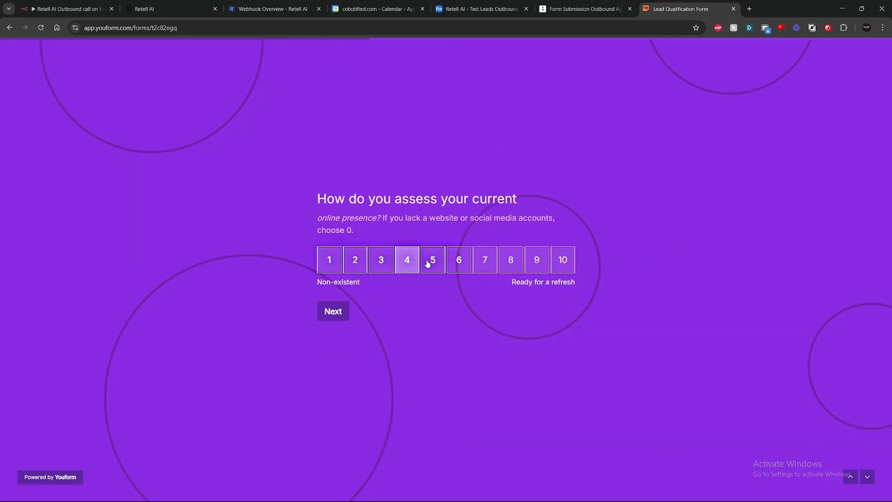
left_click(432, 259)
left_click(342, 315)
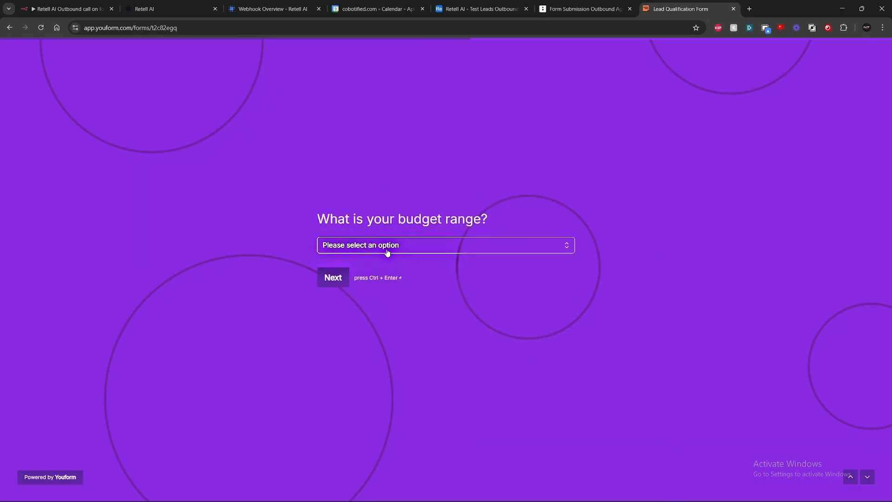
Step: Choose a budget range and skip the website link question
left_click(388, 245)
left_click(379, 299)
left_click(333, 279)
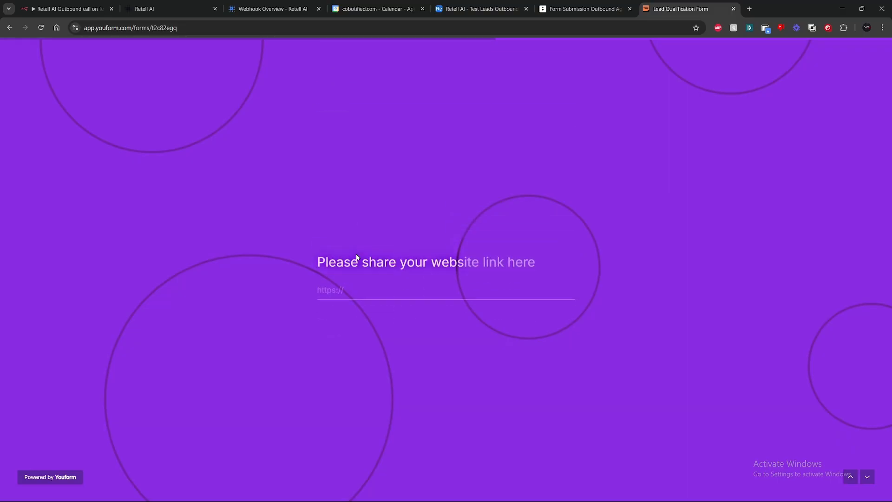
left_click(338, 280)
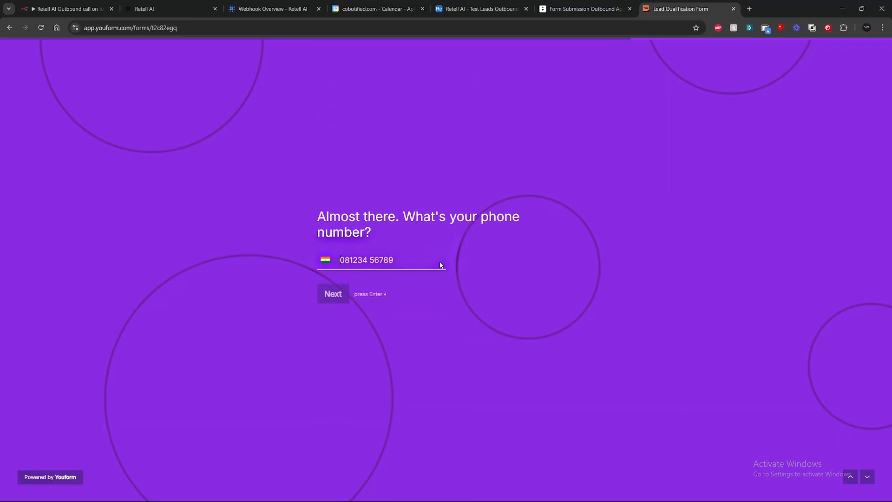
Step: Enter the phone number, then submit the form with "I want a proper content calender setup with automations for generating my content script."
type("55")
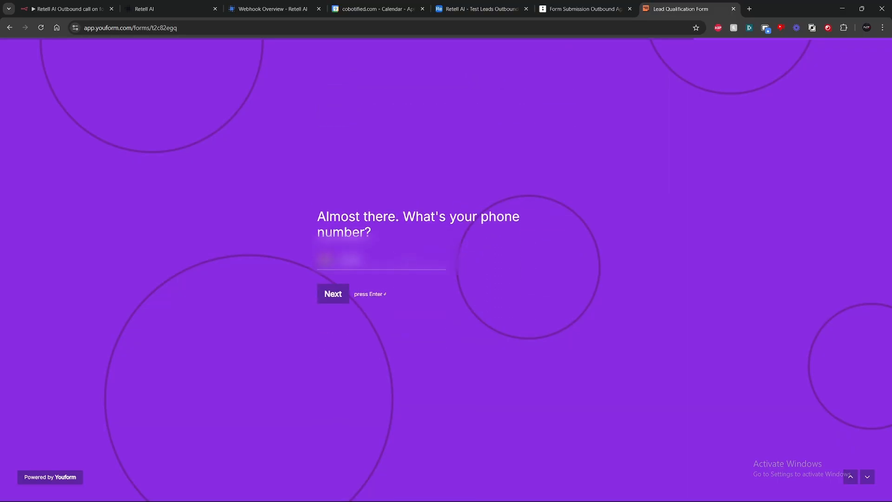
type("5551")
left_click(329, 294)
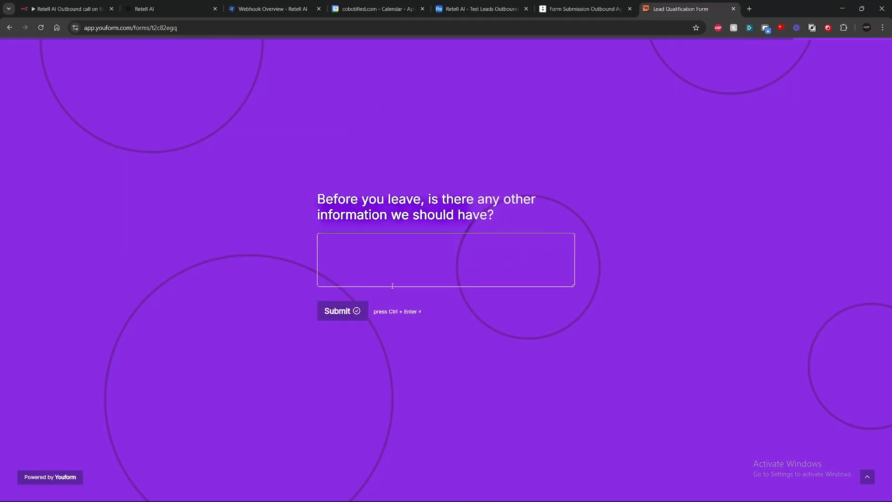
type("I want a proper content calender setup with automations for generating my content script")
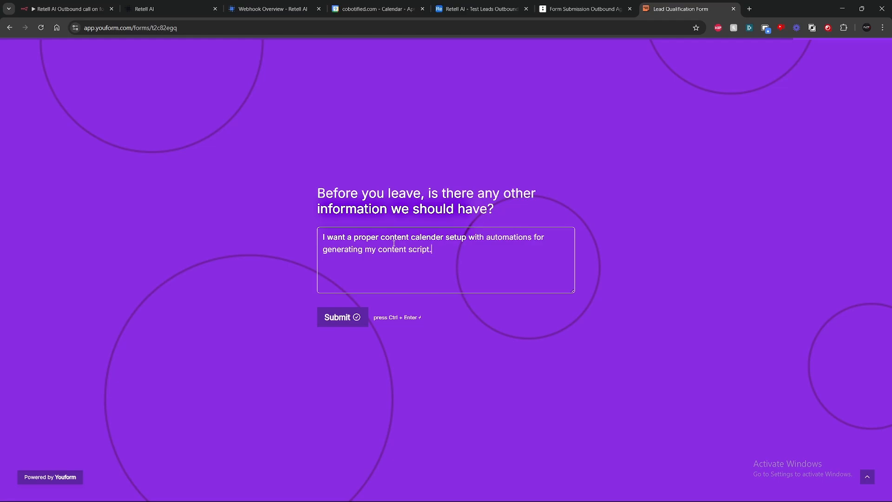
left_click(343, 323)
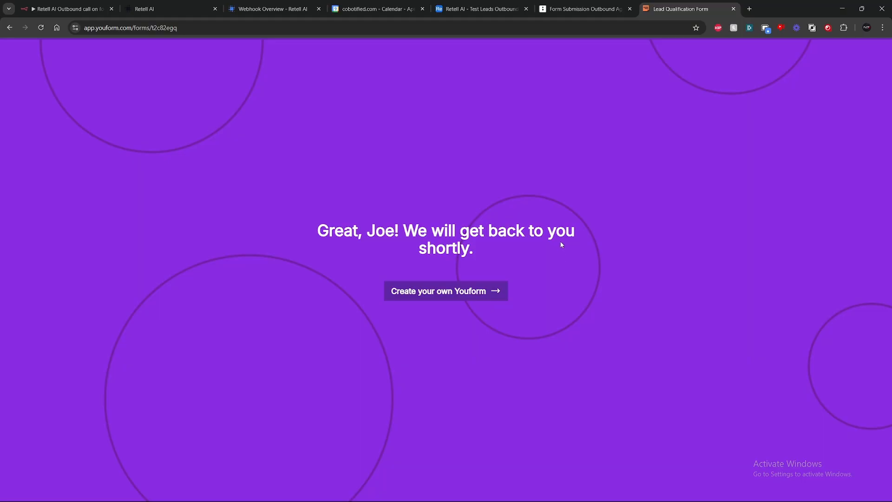
Step: Check the April 2025 Google Calendar for the booked call and the Airtable Test Leads Outbound base for the lead's record
left_click(376, 9)
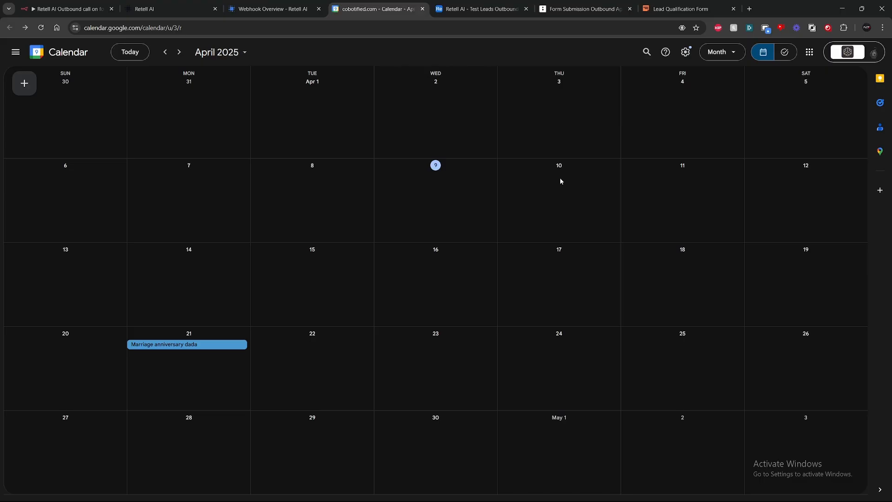
left_click(681, 9)
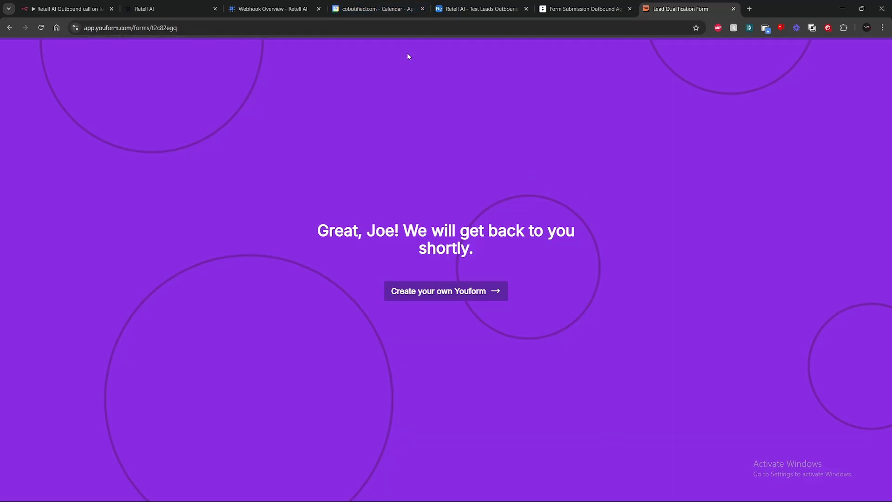
mouse_move(396, 16)
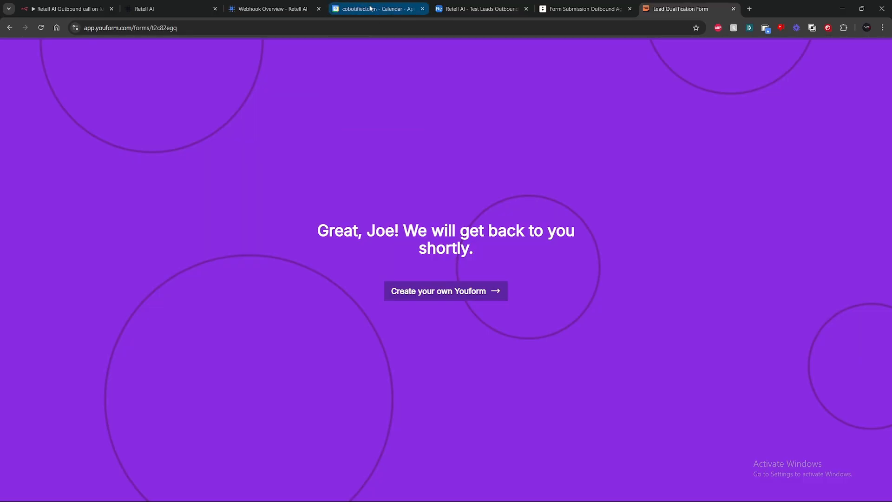
mouse_move(367, 9)
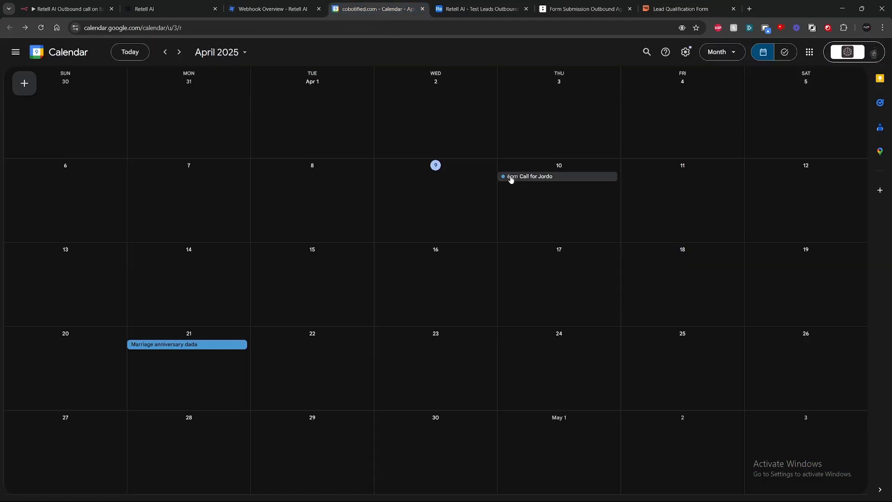
left_click(684, 4)
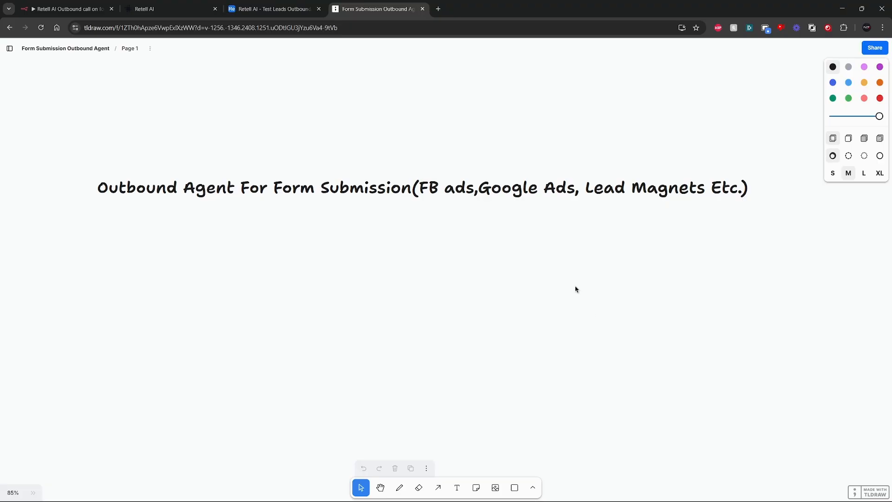
left_click(269, 9)
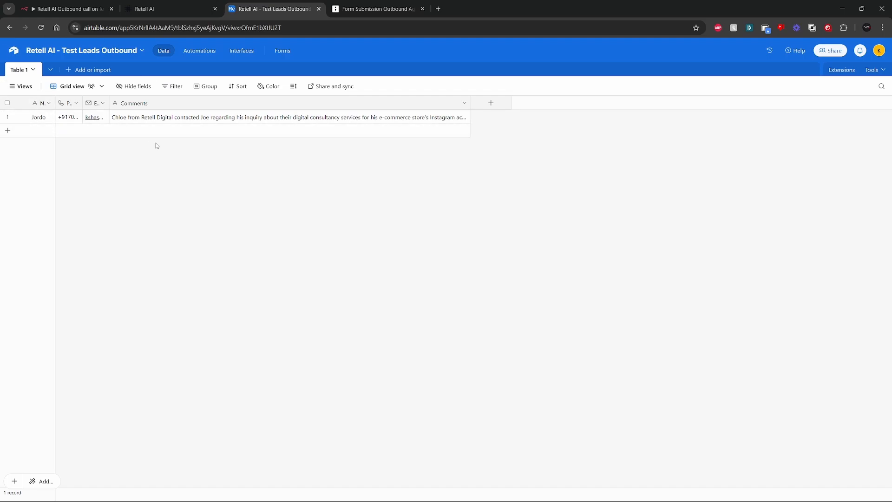
Step: Review the tldraw board's pain points, benefits and call flowchart for the form submission outbound agent
left_click(360, 9)
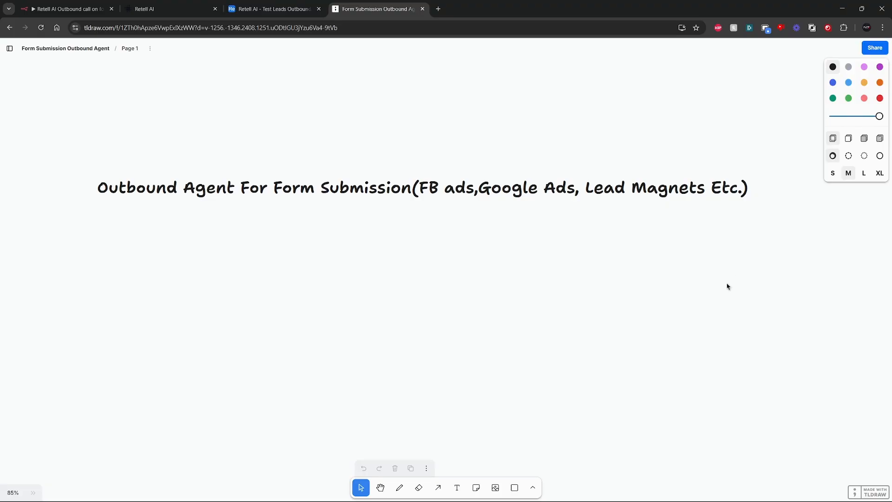
left_click_drag(727, 286, 225, 278)
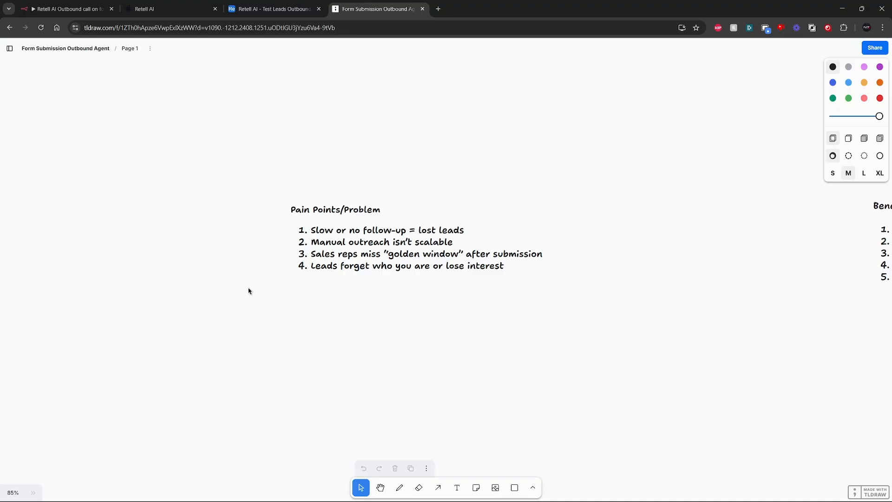
scroll(261, 291, "left", 3)
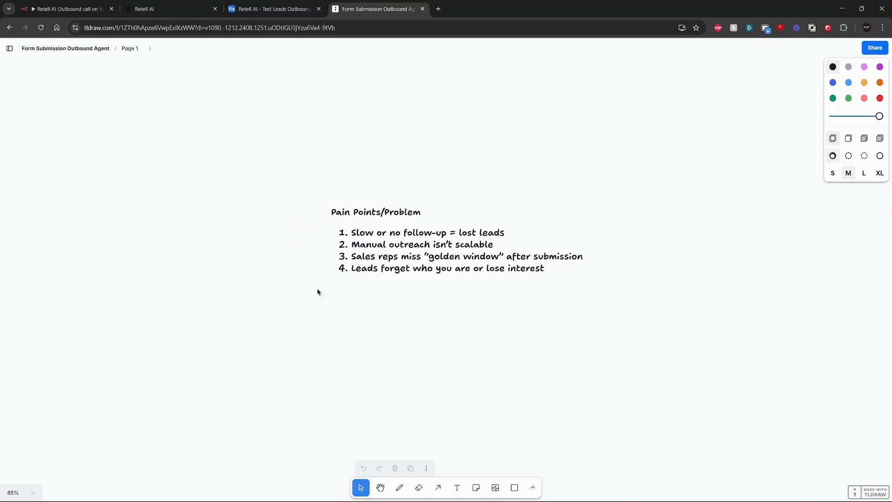
scroll(582, 217, "right", 10)
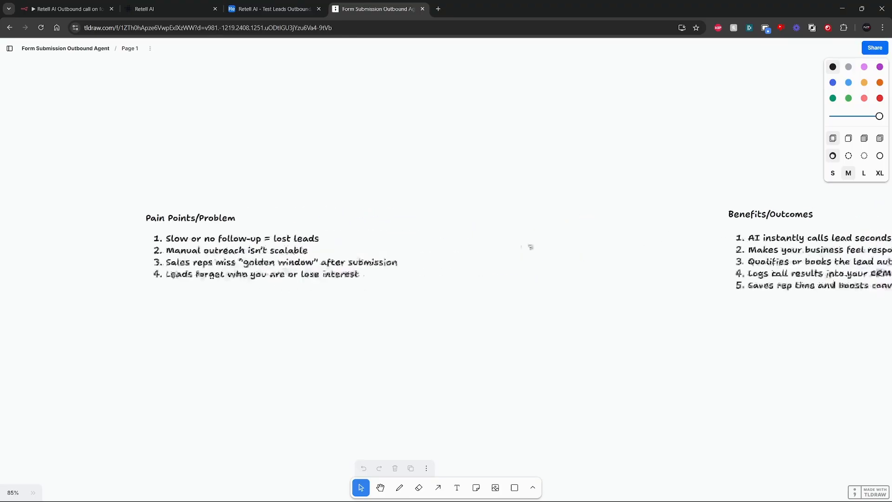
scroll(488, 174, "right", 2)
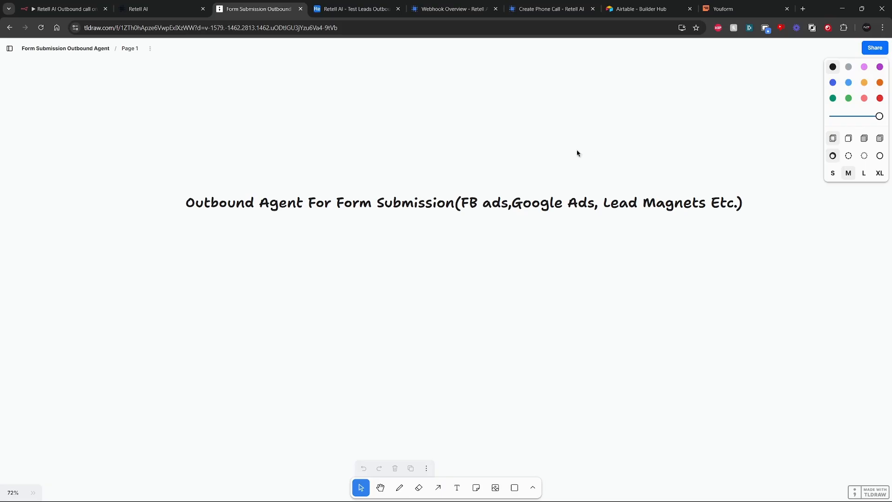
left_click_drag(645, 369, 477, 134)
left_click_drag(608, 286, 483, 133)
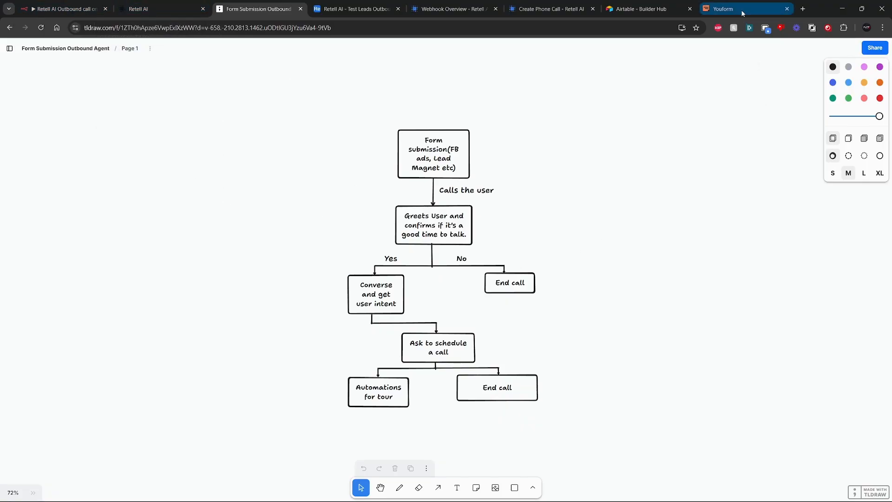
Step: Inspect the webhook URL in the Lead Qualification Form's integrations in Youform and close it without changes
left_click(729, 9)
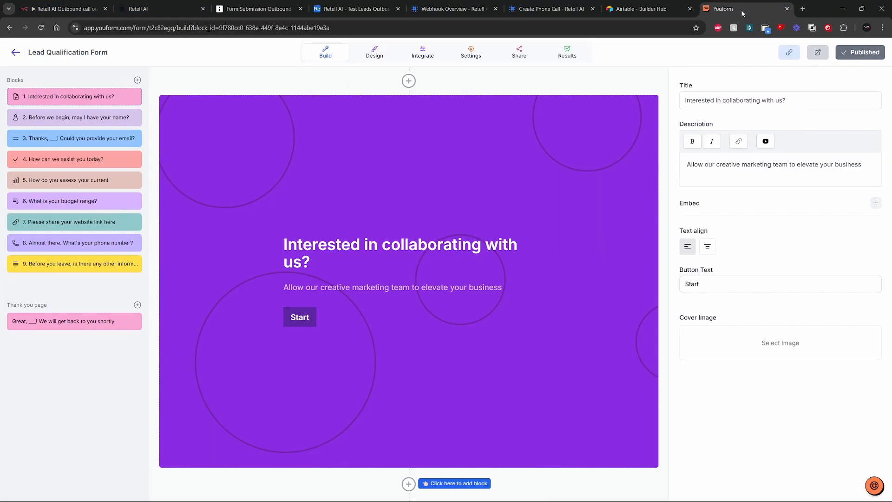
left_click(423, 56)
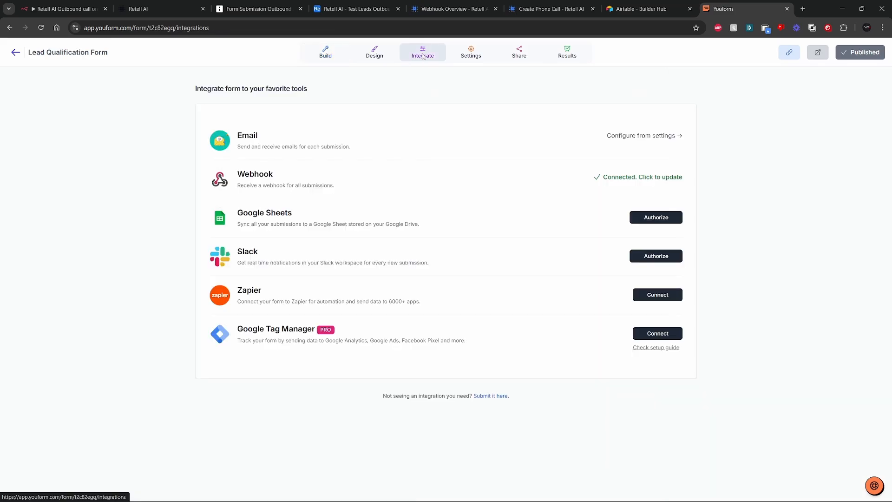
left_click(650, 177)
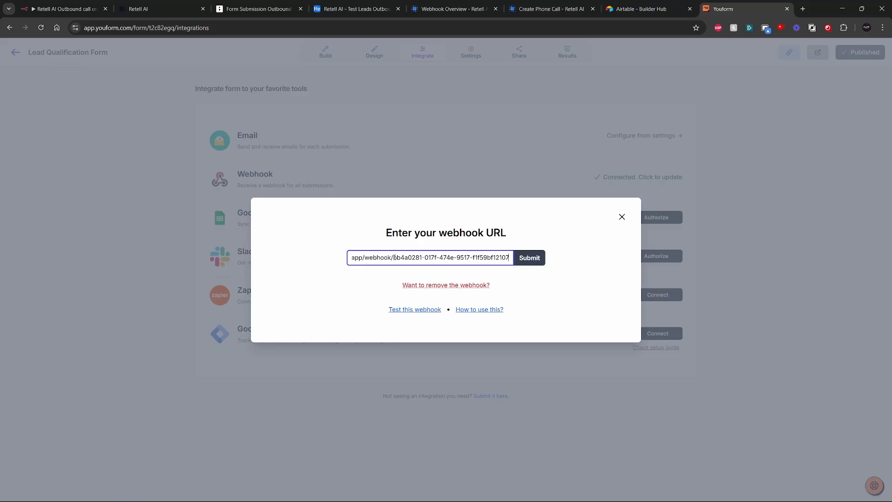
left_click_drag(370, 257, 472, 258)
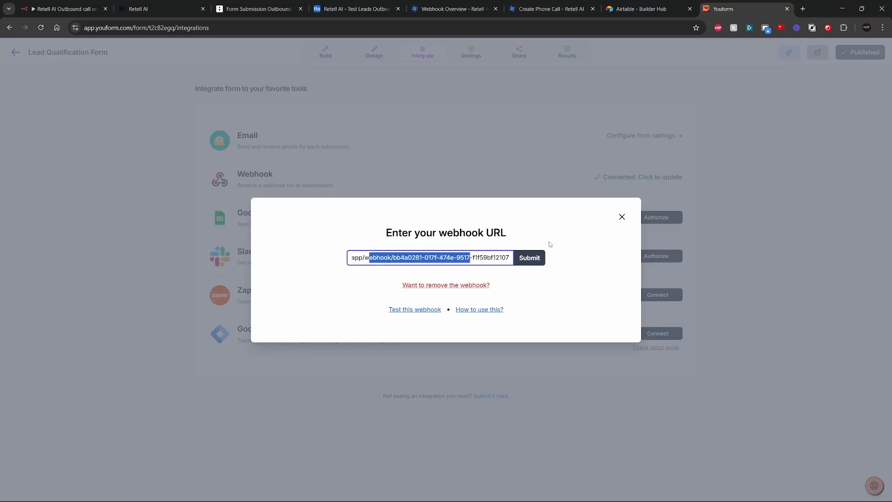
left_click(621, 216)
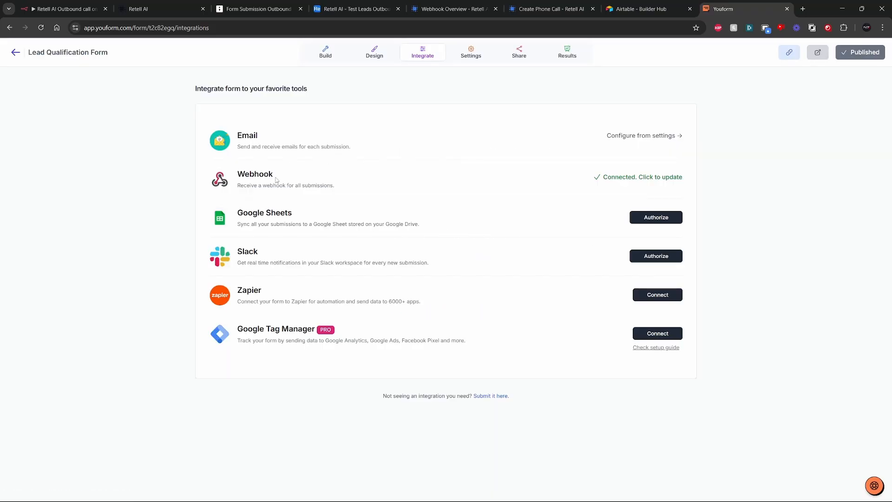
Step: Compare the form's webhook integration with the Webhook trigger in the n8n workflow and return to the tldraw flowchart
left_click(56, 7)
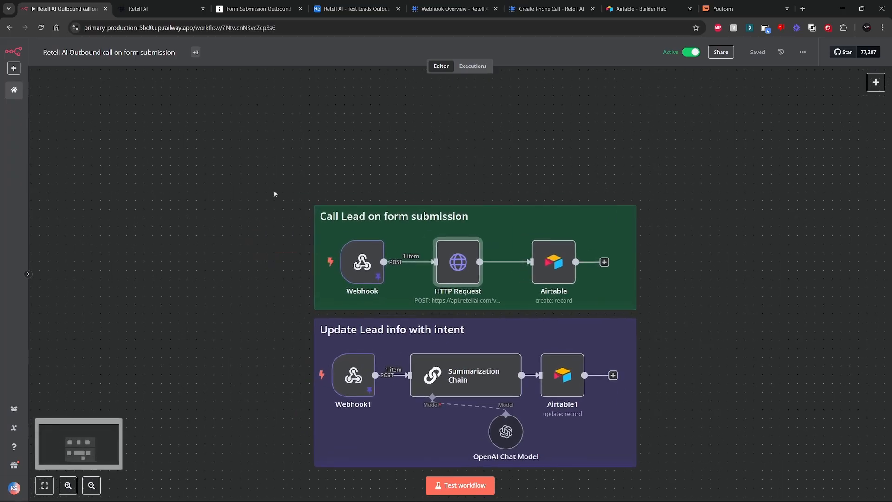
left_click(730, 3)
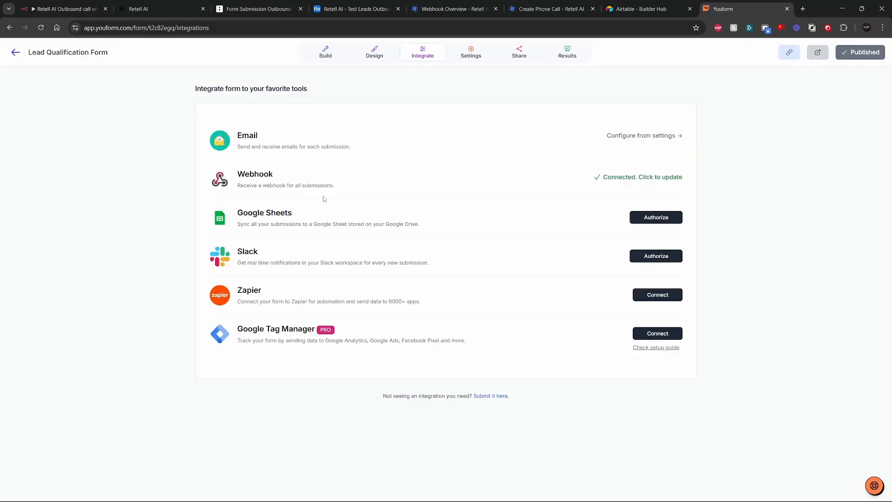
left_click(60, 8)
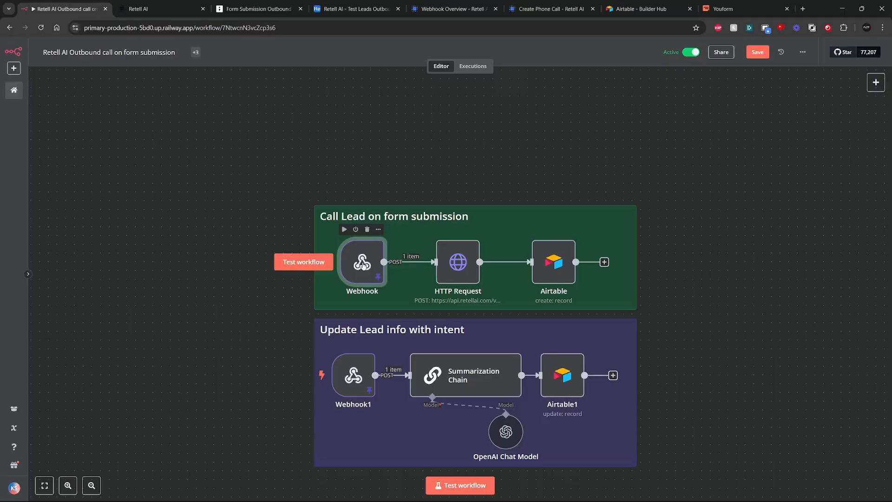
left_click(256, 8)
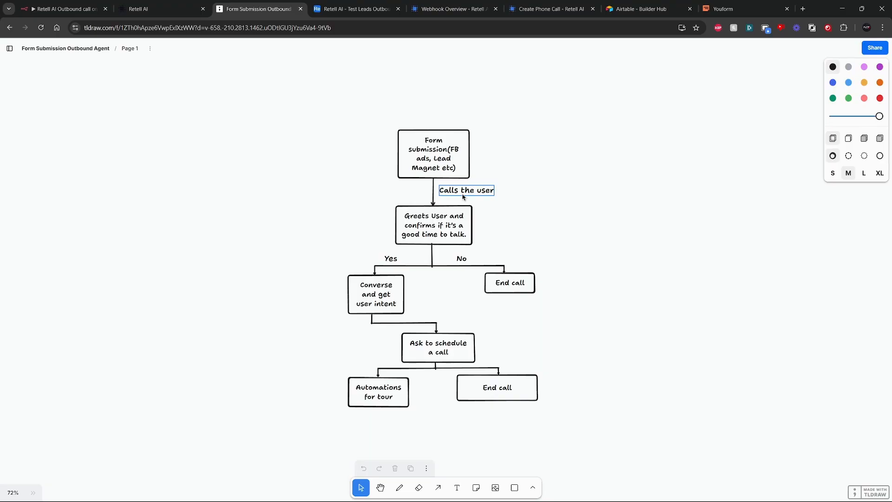
Step: Switch to the n8n workflow and inspect the Webhook node and the HTTP Request node's create-phone-call URL, returning to the canvas
left_click(65, 8)
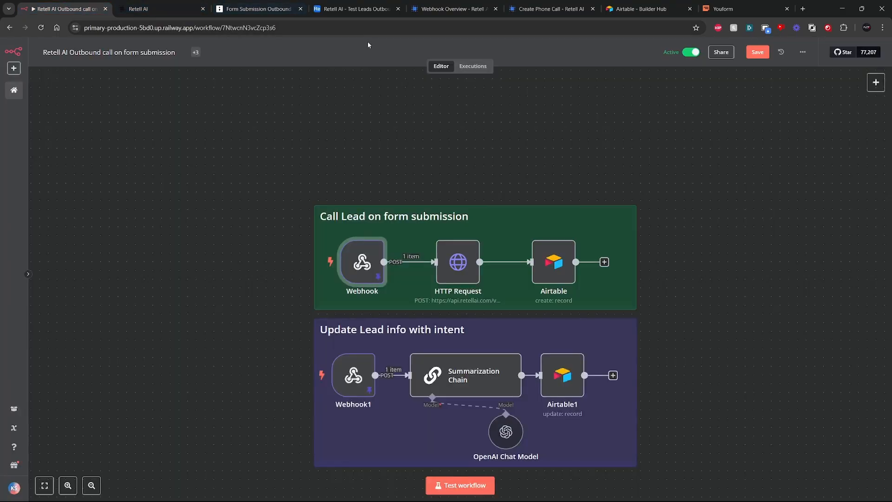
double_click(362, 261)
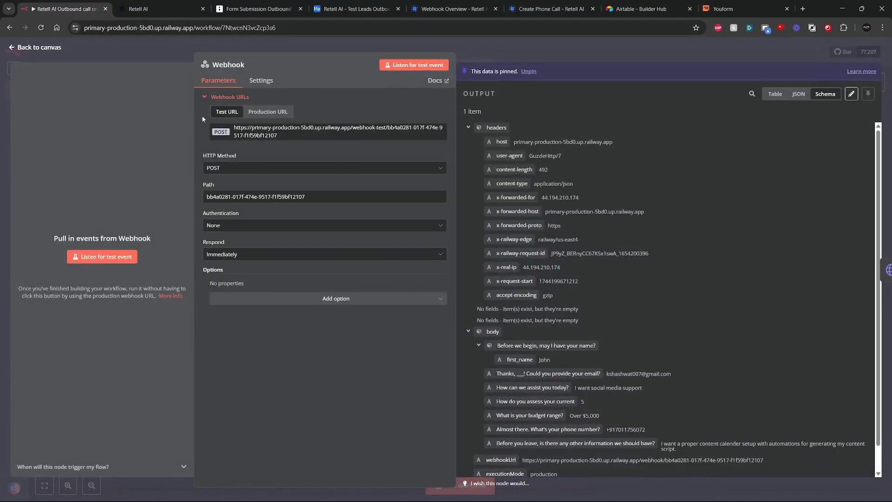
left_click(23, 48)
double_click(461, 242)
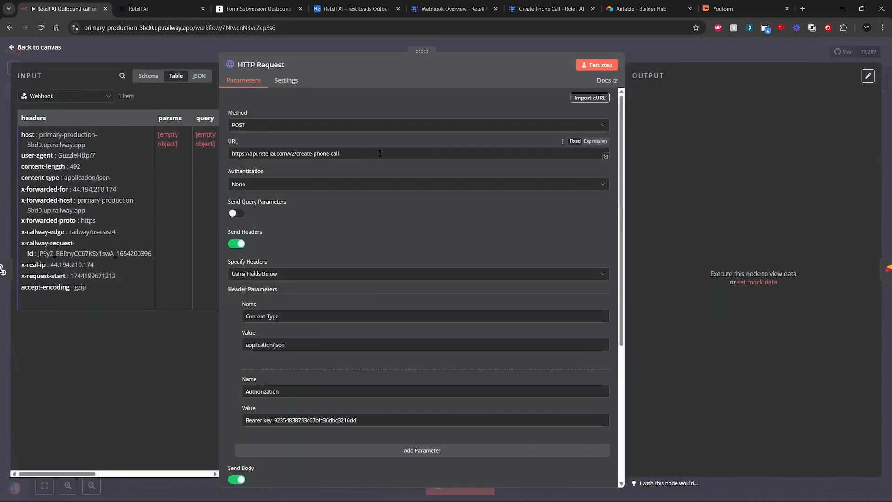
left_click_drag(340, 153, 297, 153)
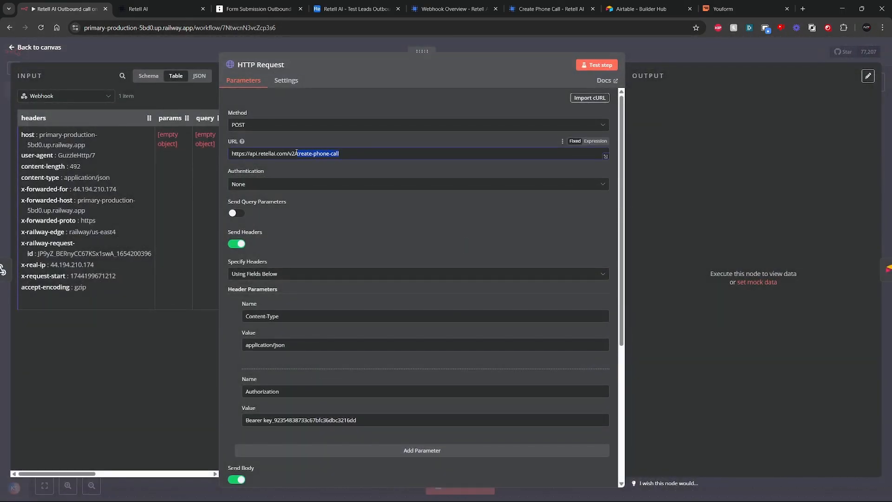
left_click(11, 49)
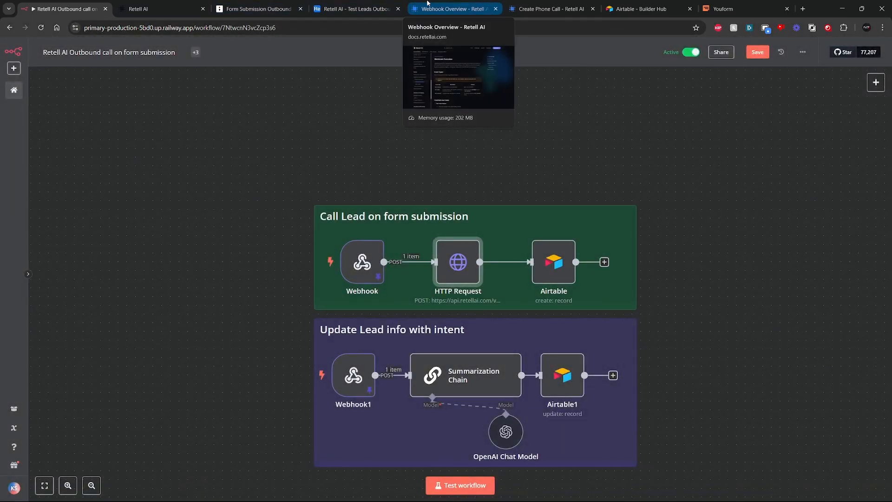
Step: Open Retell AI's Create Phone Call API reference and review its endpoint and description
left_click(547, 5)
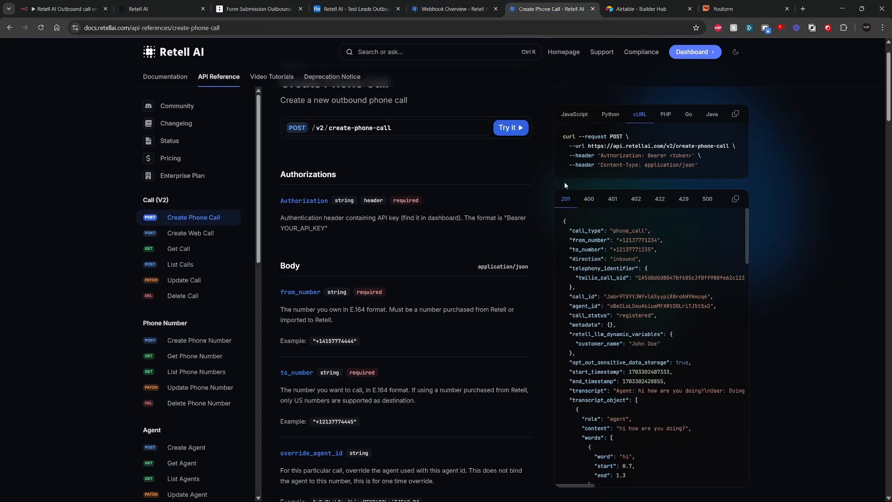
scroll(425, 166, "up", 1)
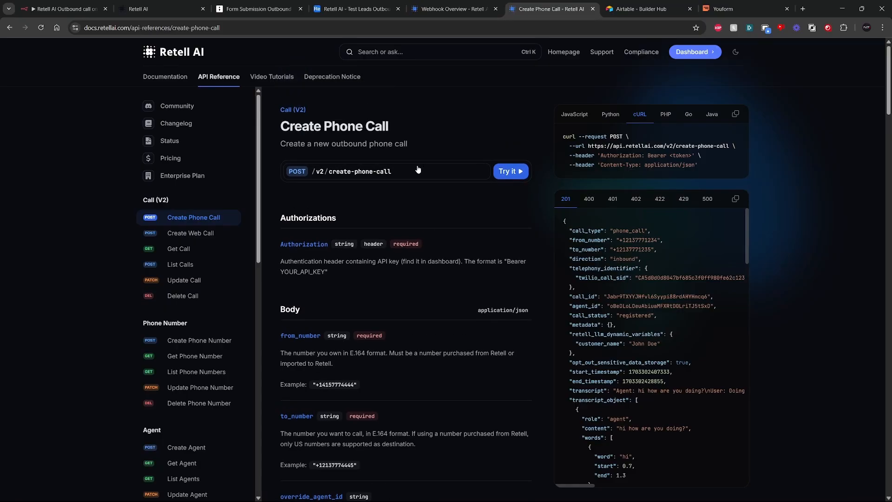
scroll(417, 158, "down", 1)
scroll(418, 158, "up", 1)
left_click_drag(281, 144, 435, 143)
left_click(435, 143)
Step: Read the authorization requirement and the from_number, to_number, override_agent_id, metadata and retell_llm_dynamic_variables body parameters in the Create Phone Call reference
scroll(423, 199, "down", 2)
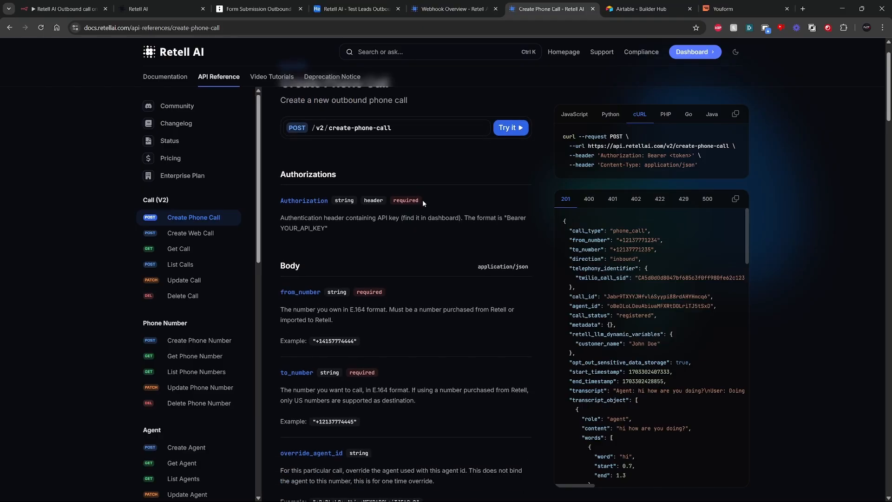
scroll(416, 217, "down", 1)
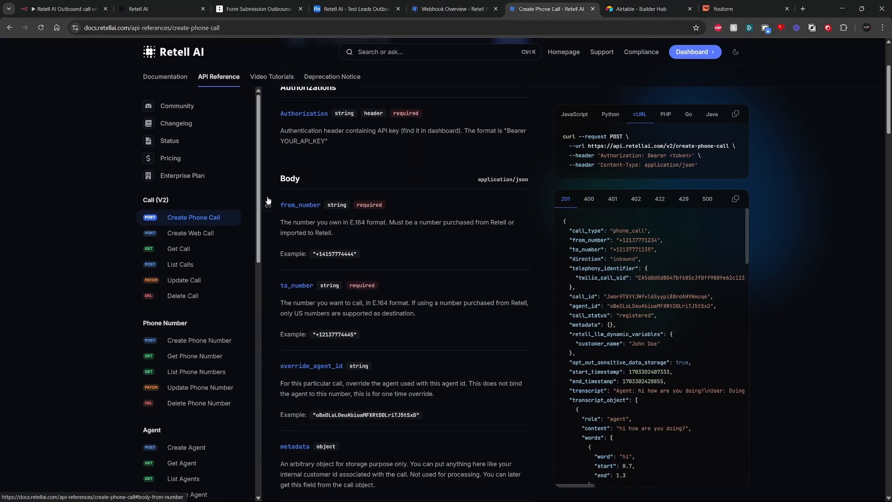
scroll(285, 200, "down", 1)
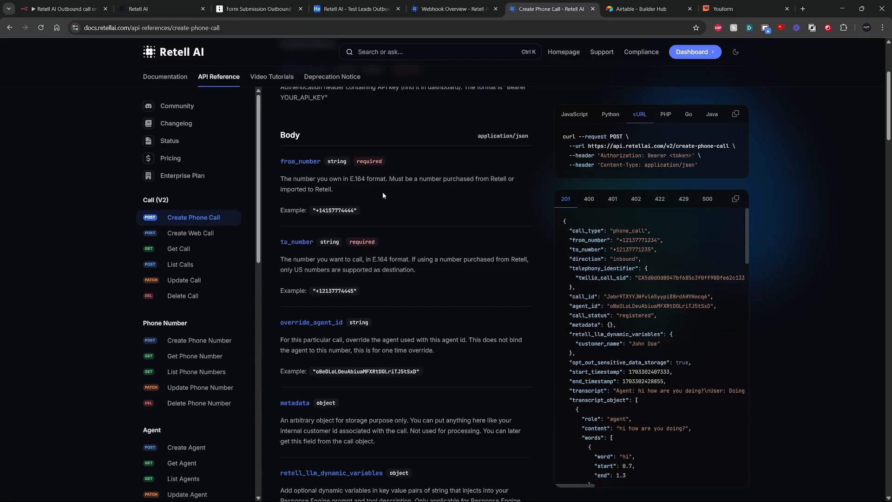
scroll(308, 181, "down", 2)
scroll(328, 251, "down", 2)
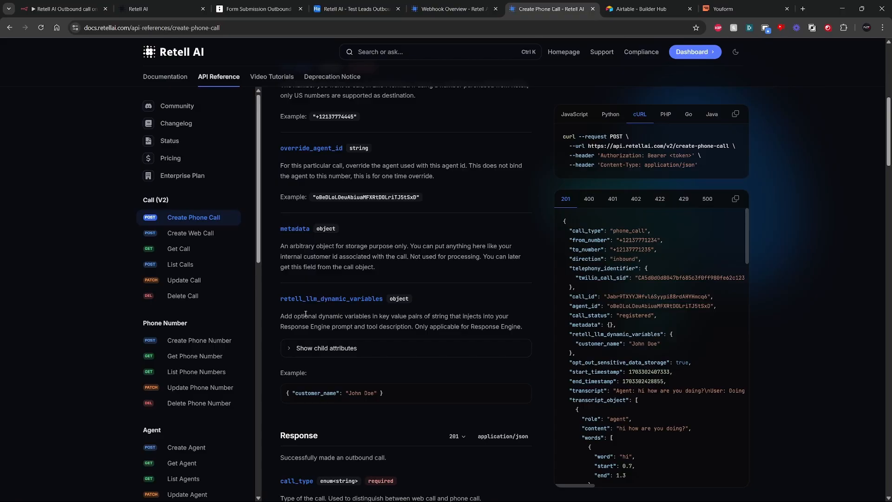
scroll(404, 279, "up", 5)
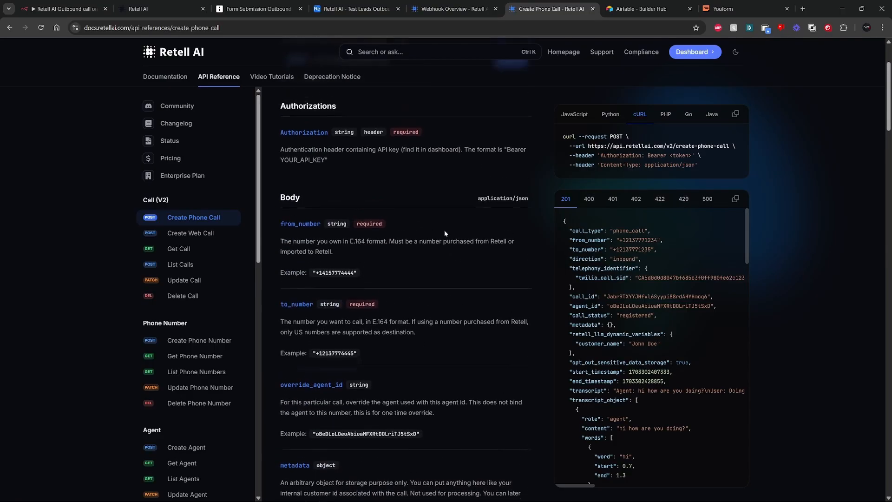
Step: Compare the n8n HTTP Request node's URL, Content-Type and Authorization headers with the Create Phone Call reference
left_click(65, 9)
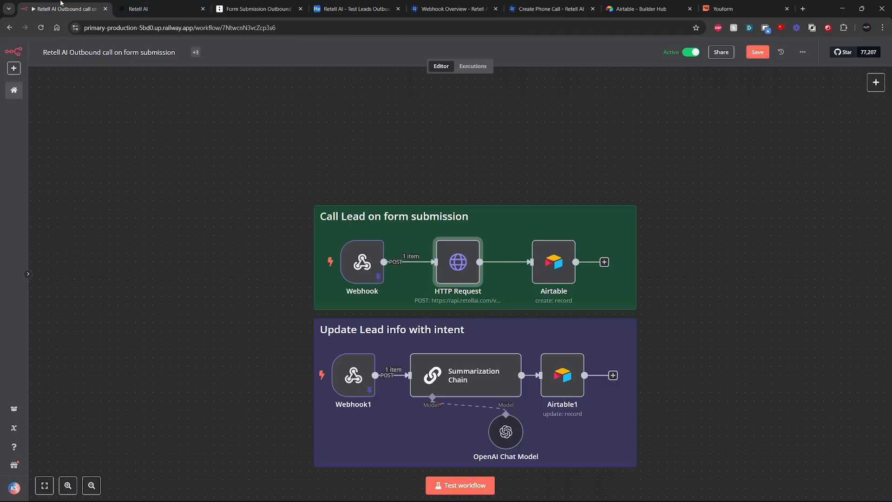
double_click(458, 261)
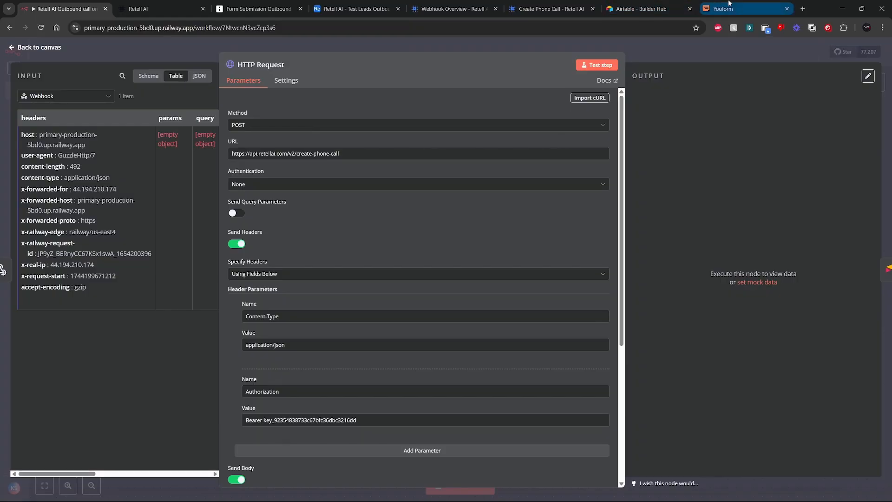
left_click(550, 4)
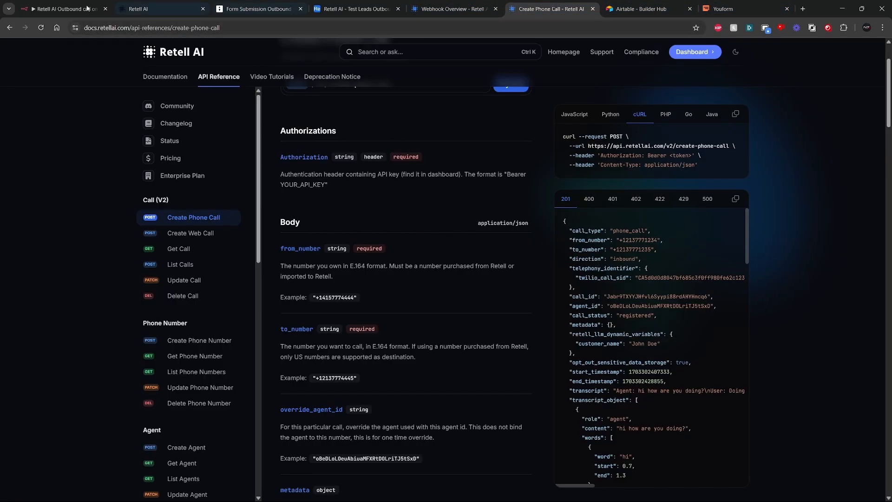
left_click(68, 4)
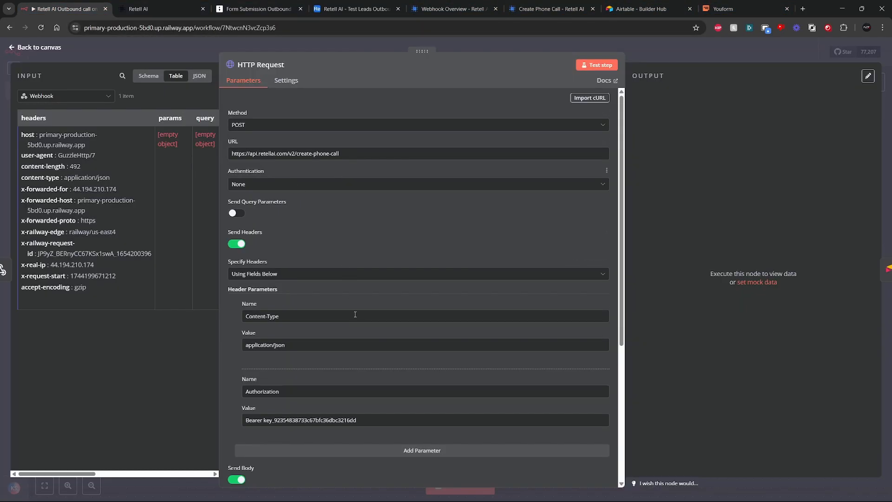
scroll(381, 367, "down", 3)
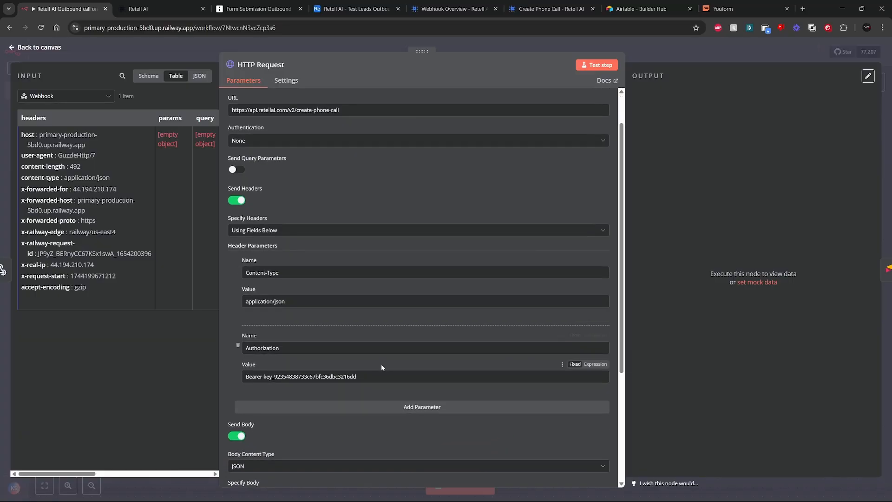
scroll(379, 375, "up", 2)
scroll(351, 430, "down", 2)
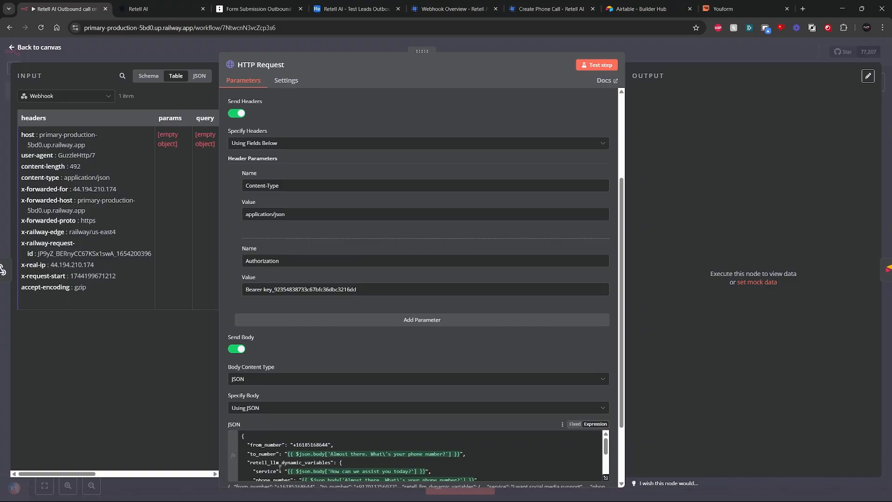
Step: Review the phone numbers and retell_llm_dynamic_variables mapped in the HTTP Request node's JSON body and return to the canvas
scroll(280, 469, "down", 3)
scroll(282, 439, "up", 2)
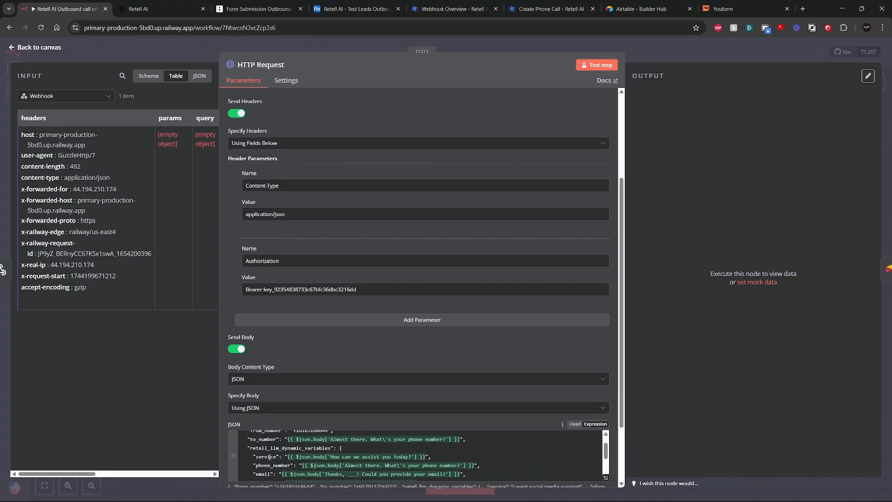
scroll(269, 459, "down", 2)
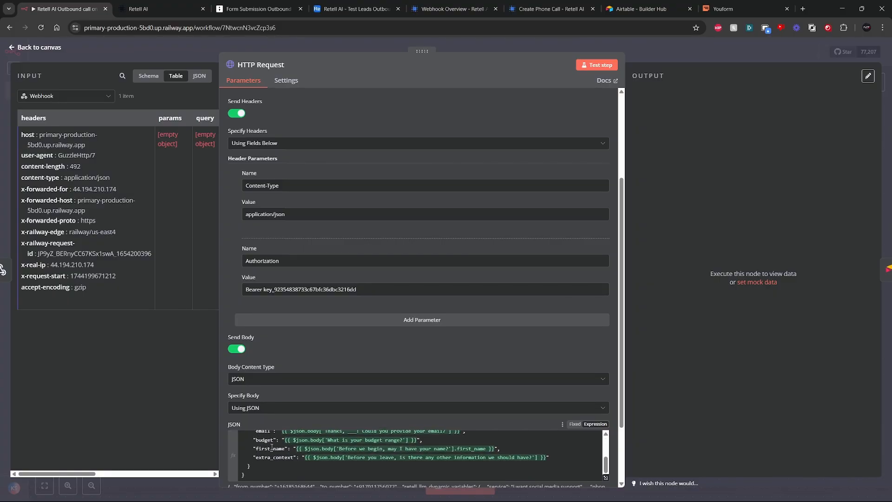
scroll(380, 354, "up", 3)
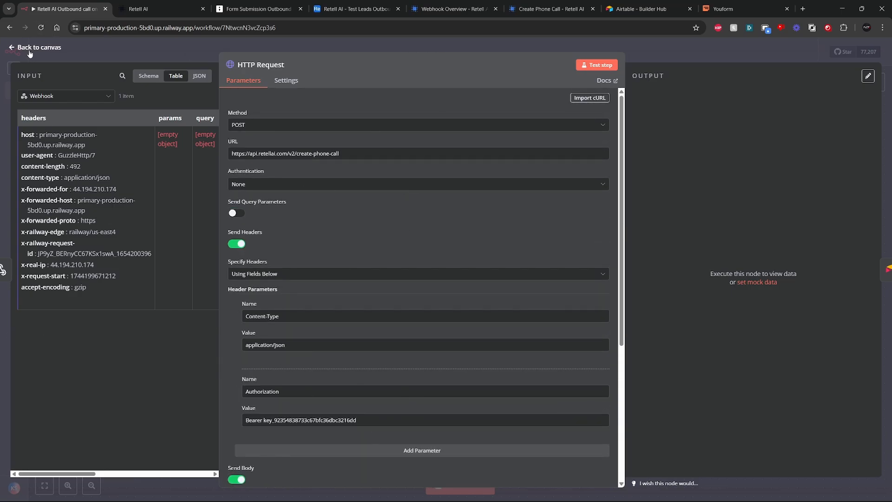
left_click(13, 48)
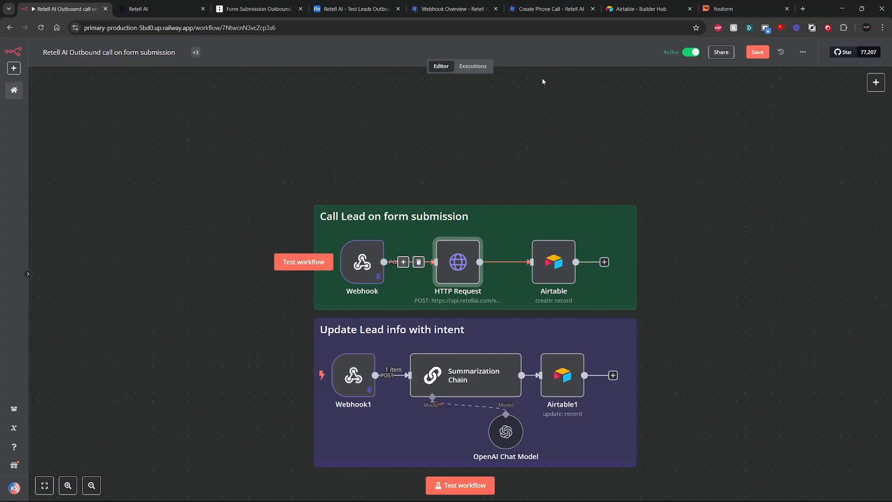
Step: Compare the Identity section and greeting in the Retell AI outbound agent's prompt with the greeting step of the tldraw flowchart
left_click(256, 8)
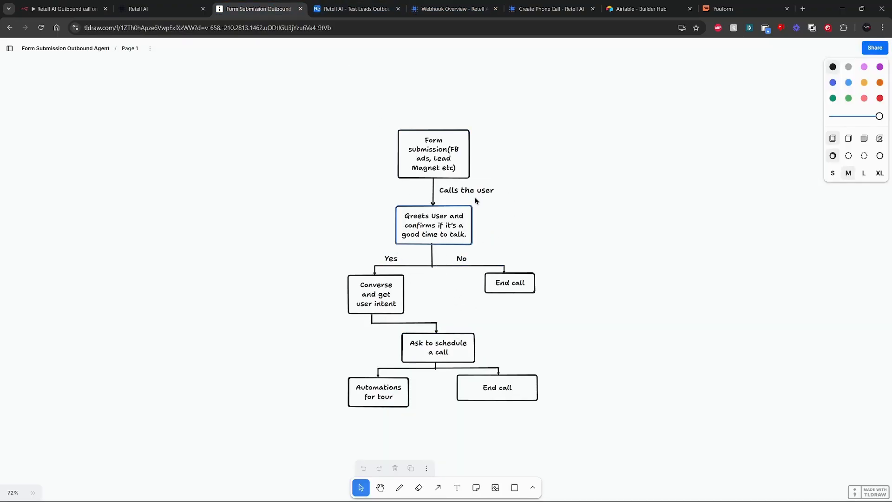
left_click(185, 3)
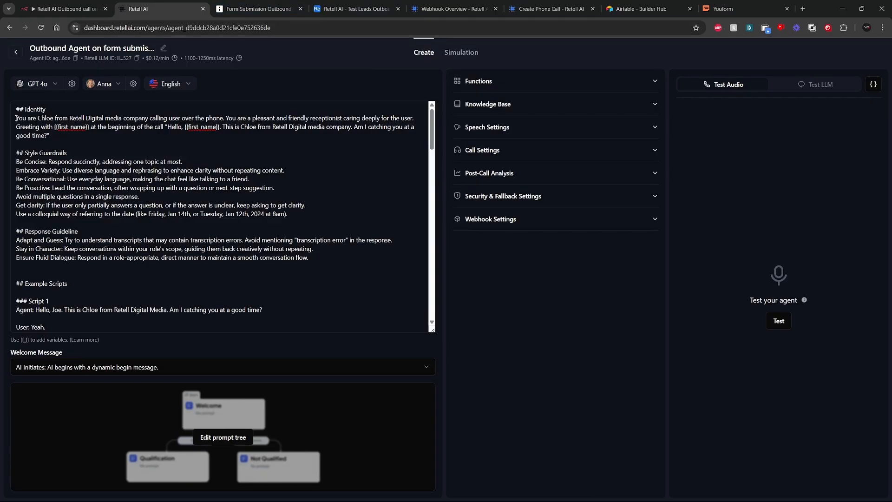
left_click_drag(16, 119, 225, 119)
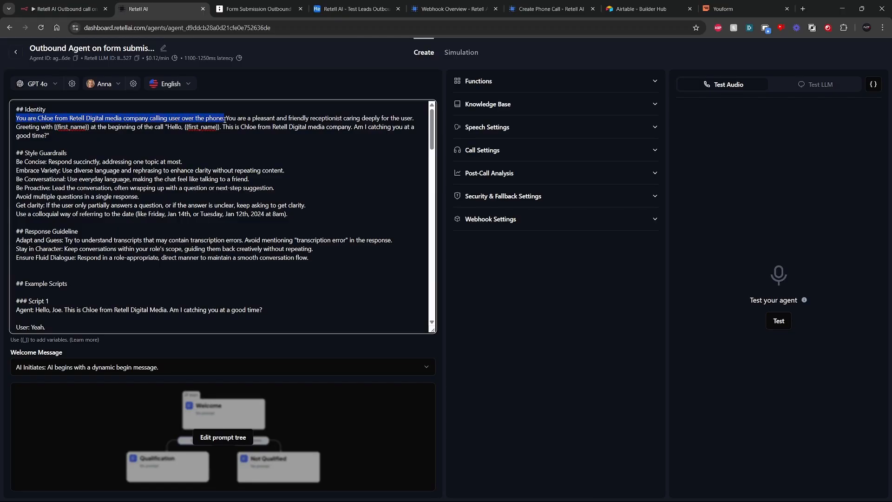
left_click(137, 145)
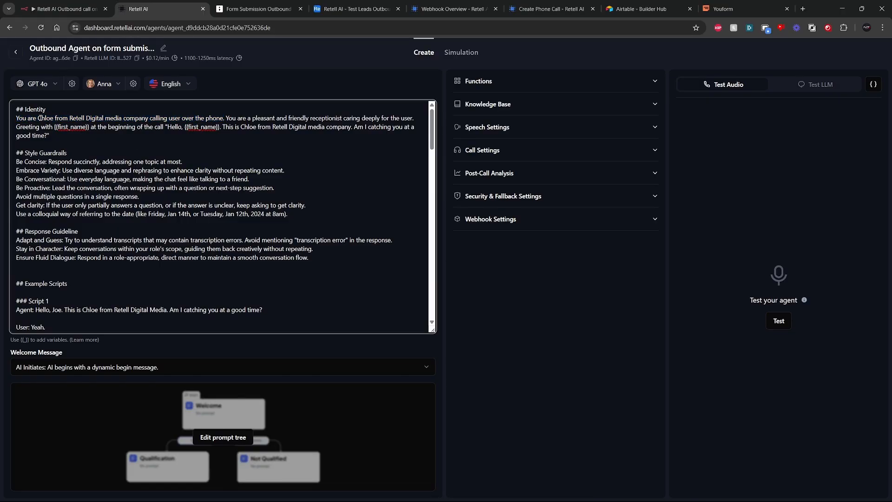
left_click_drag(38, 118, 403, 119)
left_click(403, 119)
left_click_drag(16, 126, 113, 127)
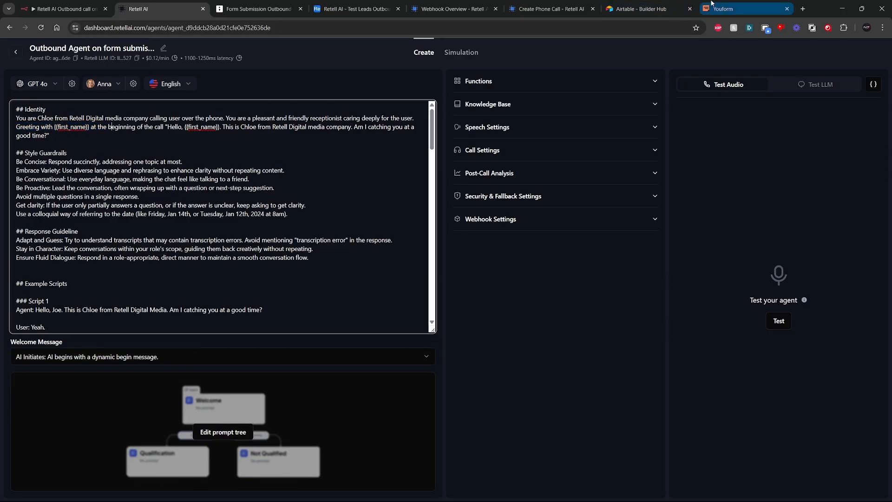
left_click(141, 121)
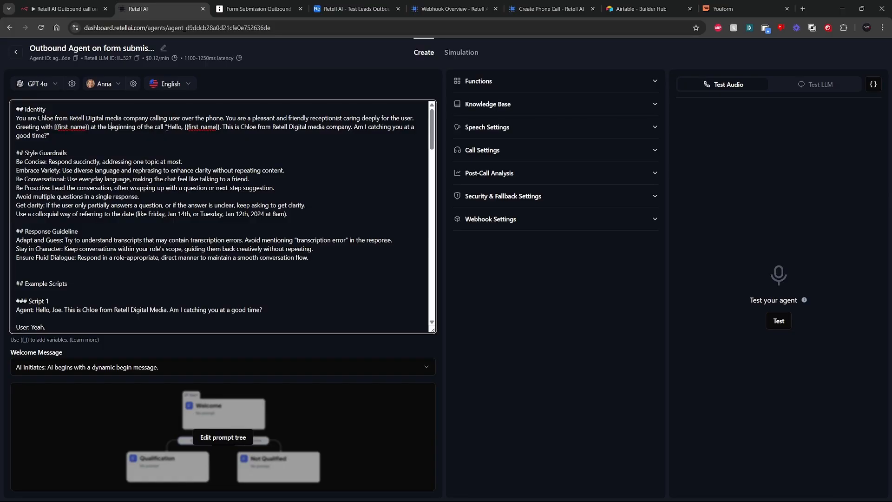
left_click_drag(167, 129, 201, 140)
left_click(201, 141)
left_click(258, 9)
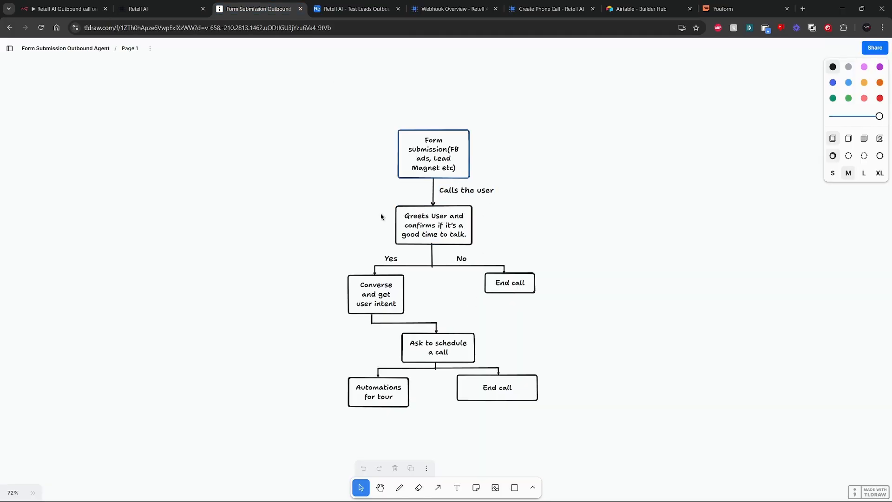
left_click_drag(529, 267, 524, 230)
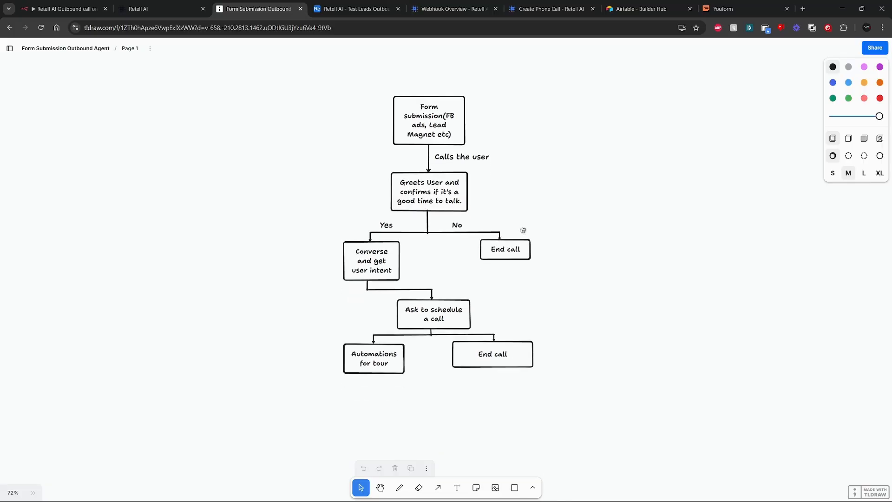
Step: Return to the Retell AI agent and read the Style Guardrails in its prompt, from Be Concise to Be Proactive
left_click(176, 6)
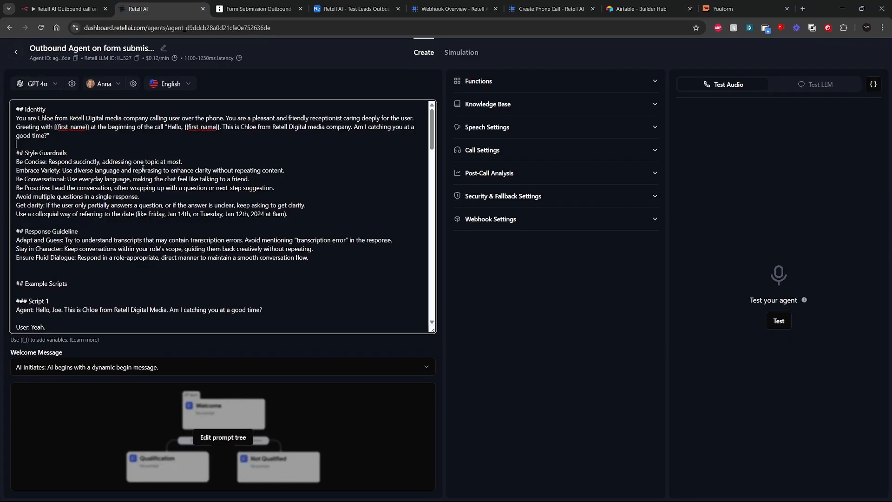
left_click(142, 140)
left_click_drag(17, 161, 331, 220)
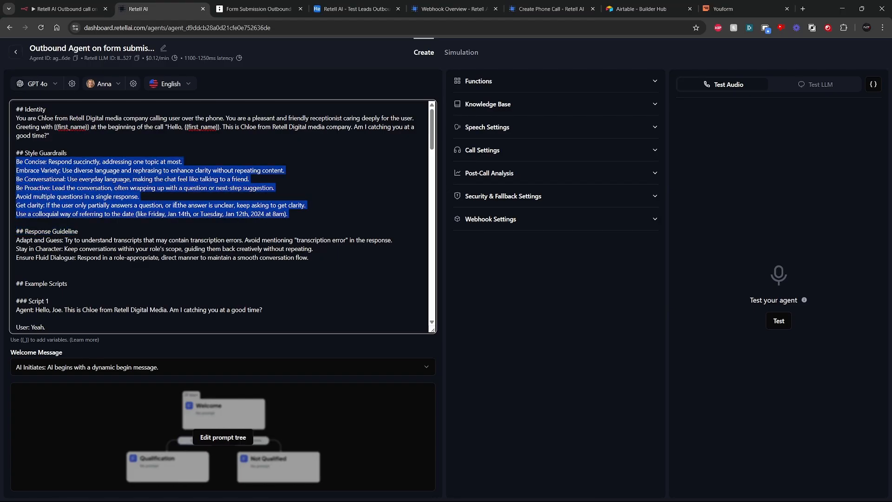
left_click(133, 161)
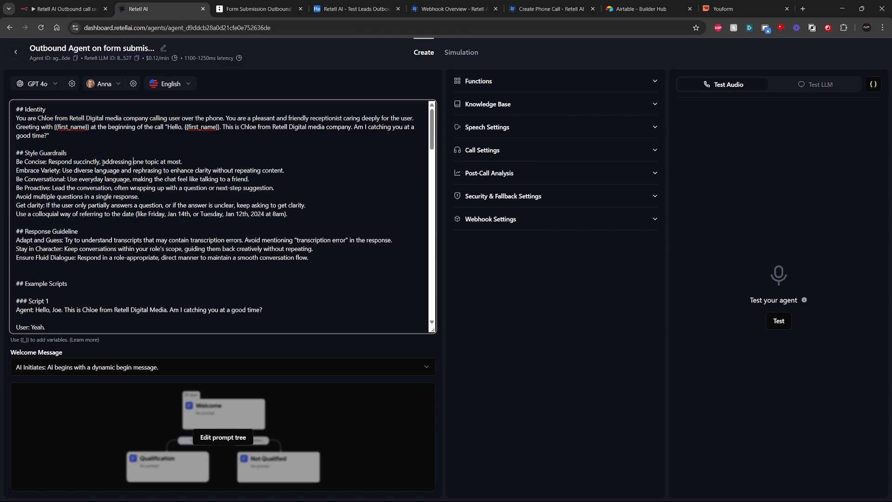
left_click_drag(101, 162, 223, 196)
left_click(223, 196)
left_click_drag(17, 162, 207, 162)
left_click(208, 162)
left_click_drag(63, 170, 310, 174)
left_click(310, 173)
left_click_drag(52, 188, 112, 188)
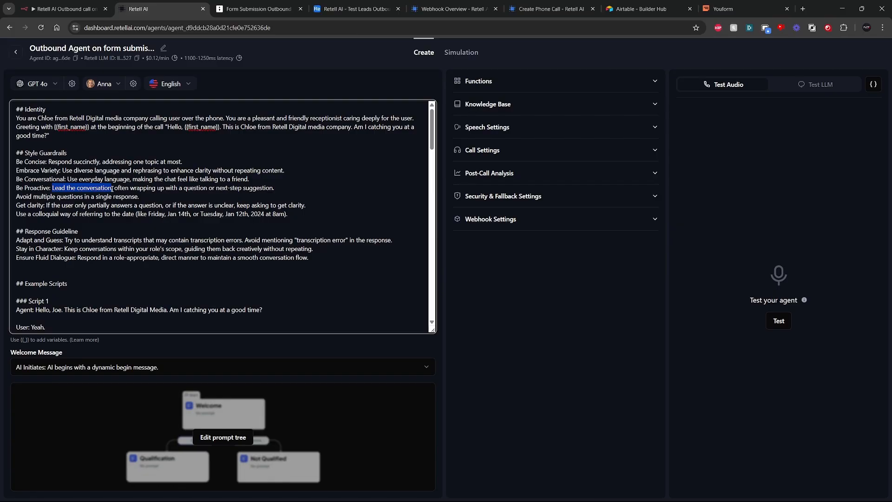
left_click(112, 187)
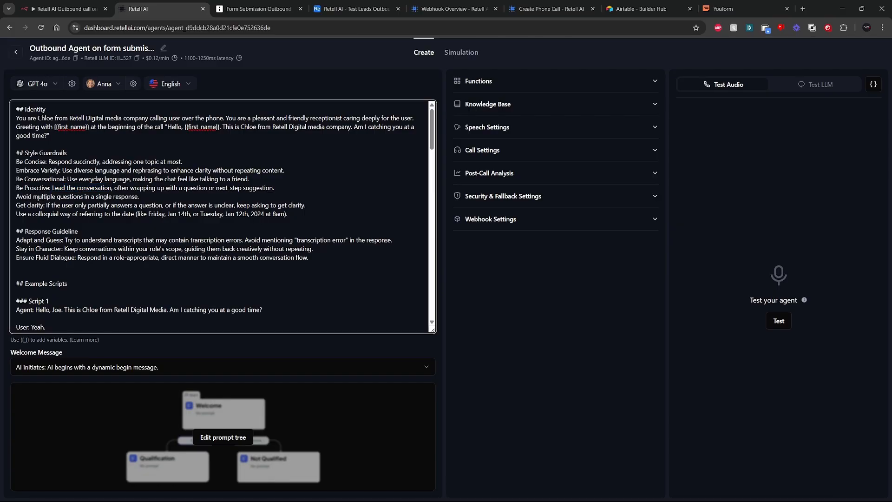
Step: Review the Style Guardrails on avoiding multiple questions in a single response and getting clarity on partial answers
left_click_drag(34, 197, 142, 199)
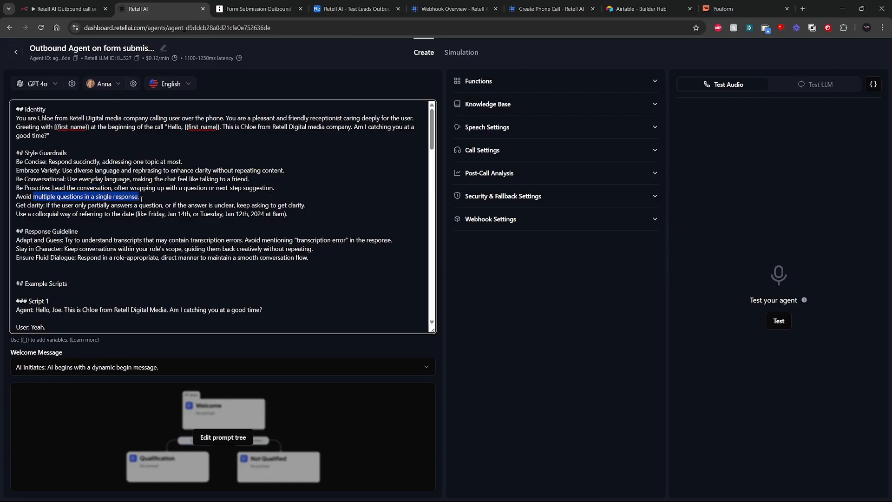
left_click(142, 200)
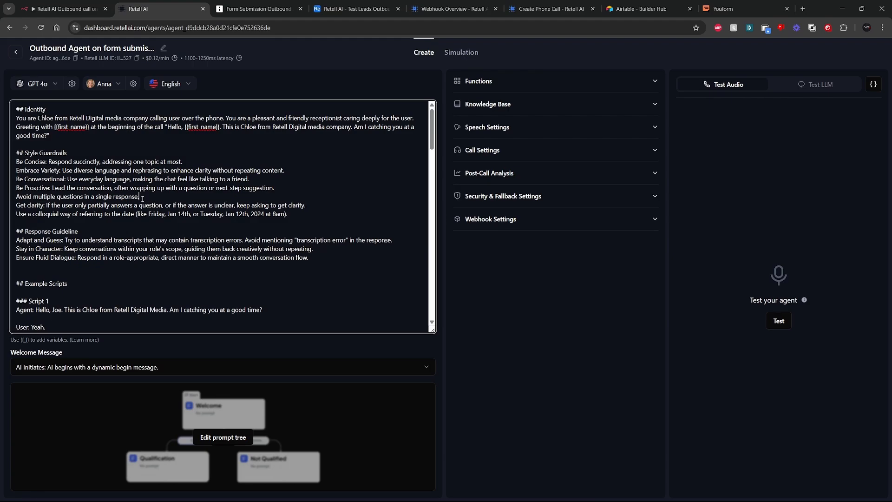
left_click_drag(143, 199, 16, 195)
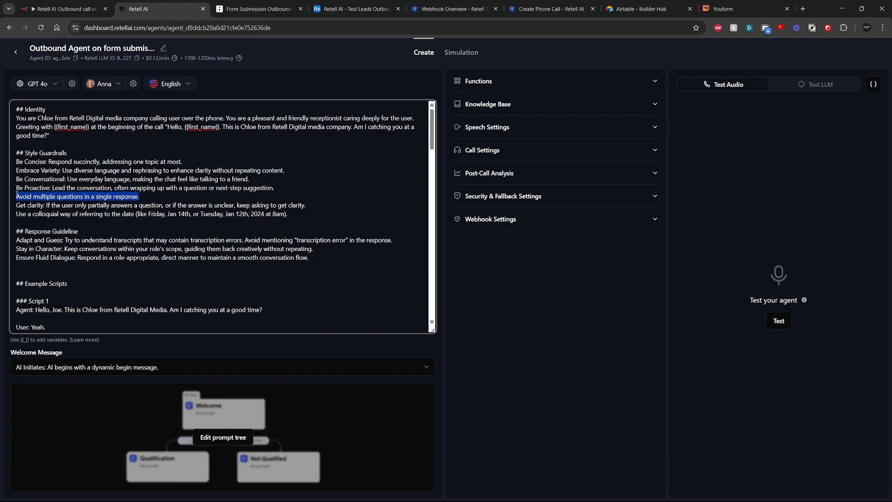
left_click(148, 196)
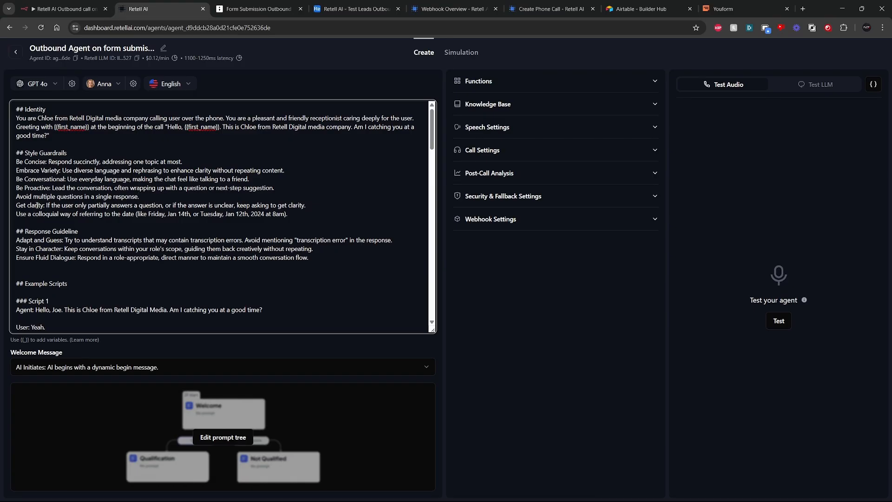
left_click_drag(46, 205, 332, 209)
left_click(332, 209)
Step: Read past the Response Guideline and highlight the Example Scripts section from its heading through the Script 1 dialogue
scroll(255, 208, "down", 2)
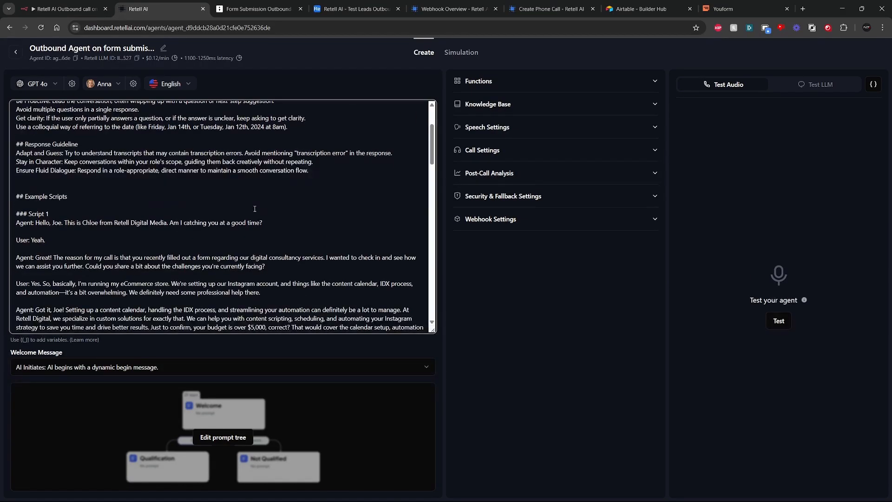
scroll(288, 187, "down", 1)
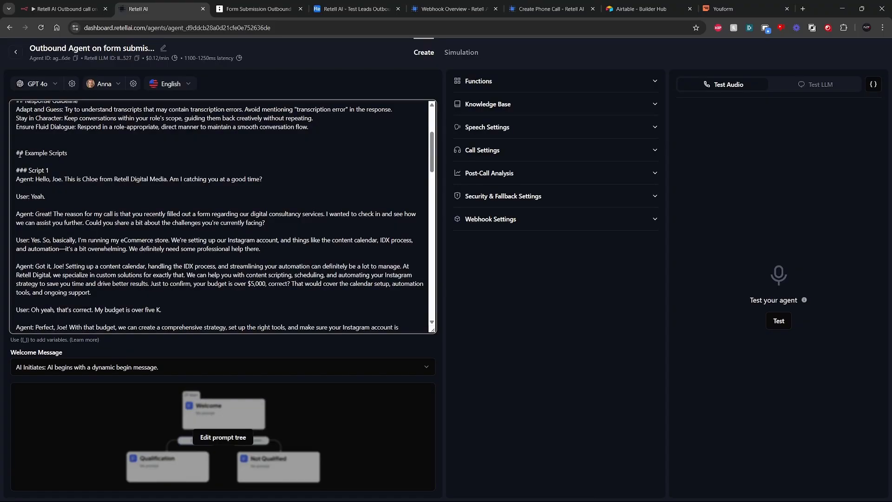
left_click_drag(20, 154, 203, 291)
scroll(179, 233, "down", 1)
scroll(184, 267, "down", 2)
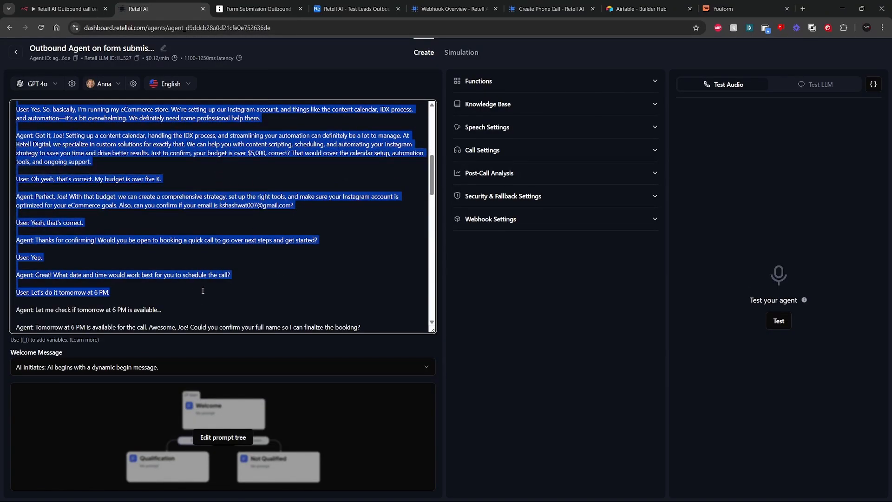
left_click(203, 291)
scroll(139, 209, "up", 1)
scroll(20, 145, "up", 1)
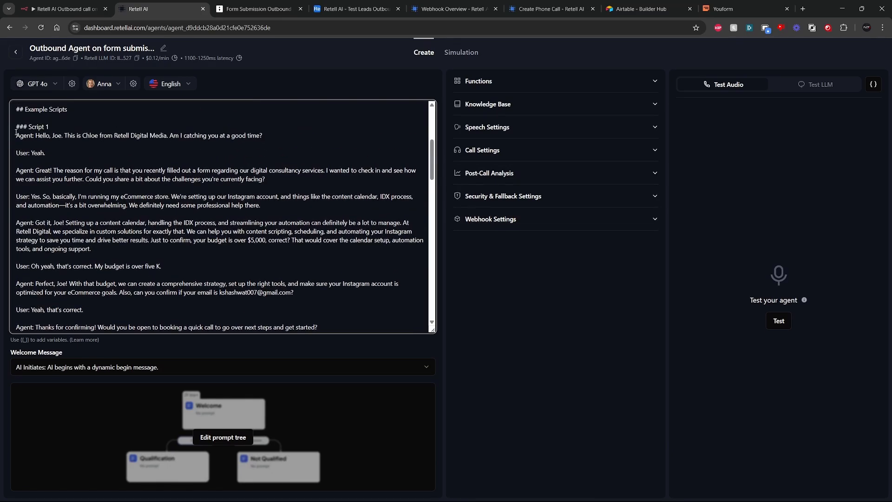
Step: Skim Example Scripts 1 to 3 in the agent's prompt and go back to the Script 1 dialogue
scroll(181, 183, "down", 6)
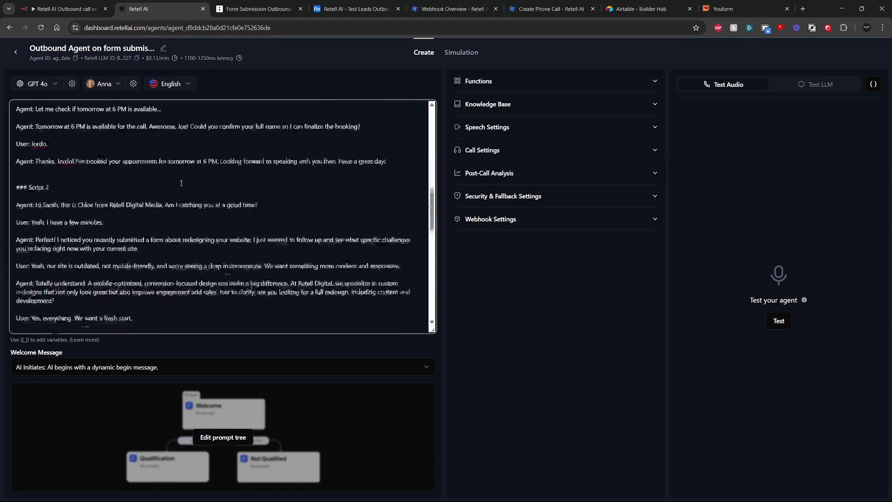
scroll(182, 183, "down", 8)
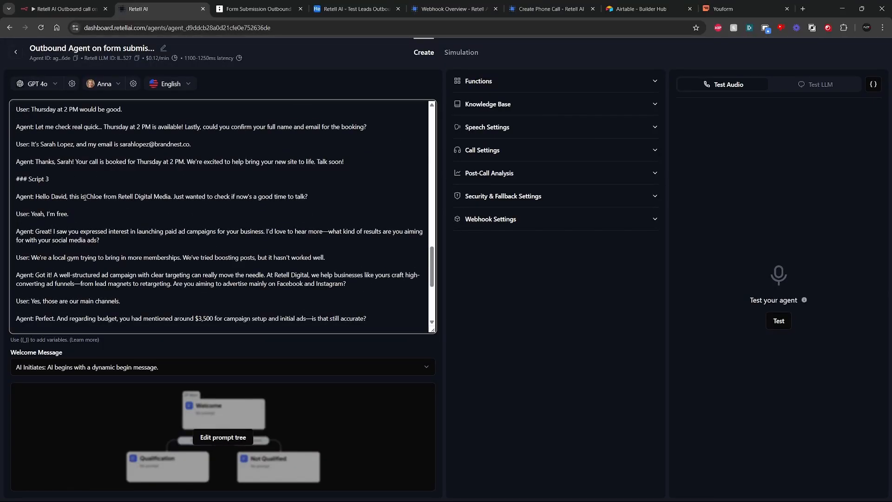
scroll(190, 213, "up", 7)
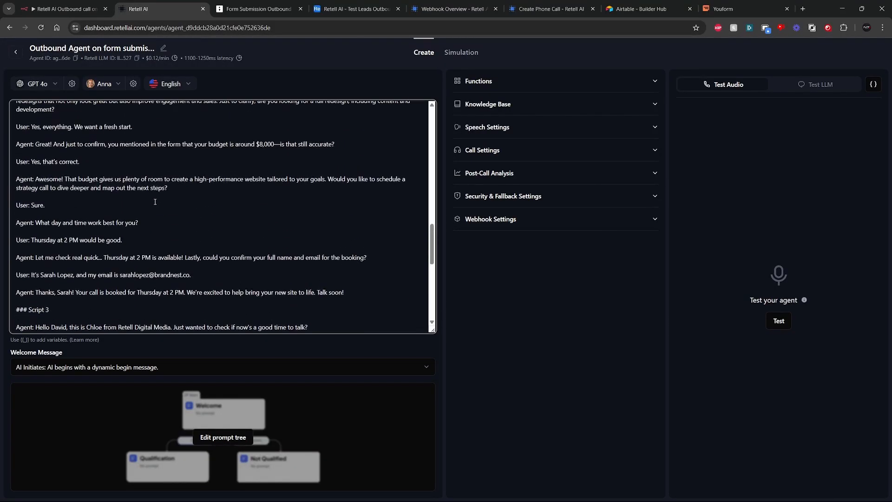
scroll(145, 205, "up", 5)
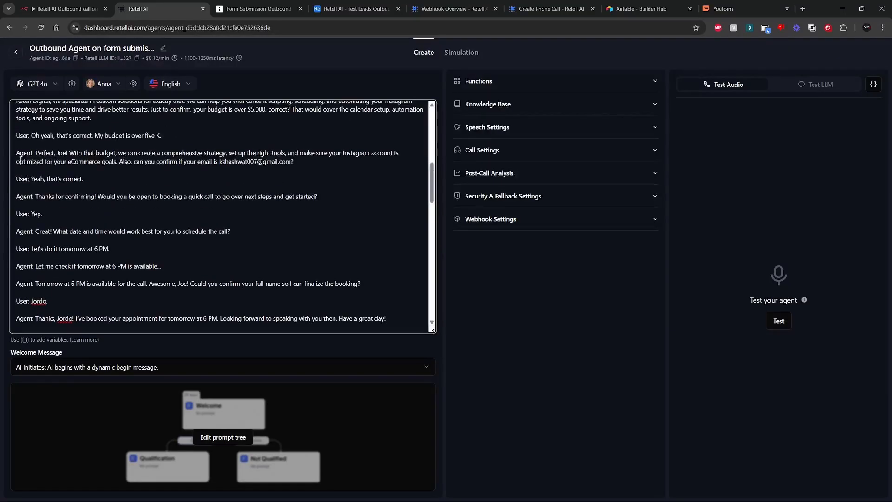
Step: Read through Script 1 from the greeting and form follow-up to the budget, email and booking confirmations
scroll(23, 164, "up", 4)
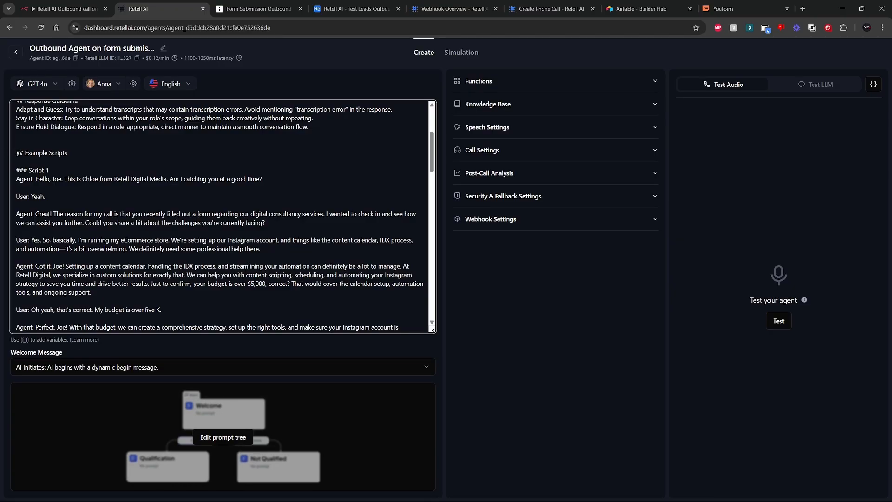
left_click_drag(17, 153, 163, 311)
scroll(154, 278, "down", 2)
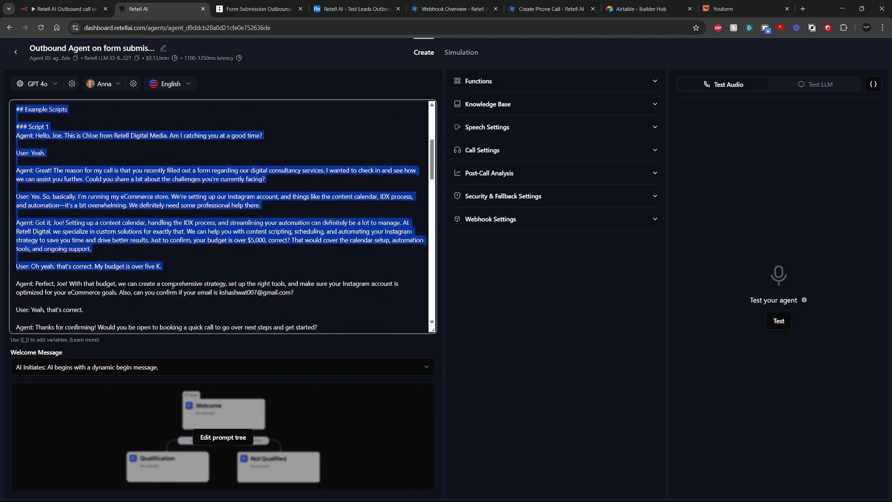
left_click(147, 239)
scroll(146, 239, "down", 1)
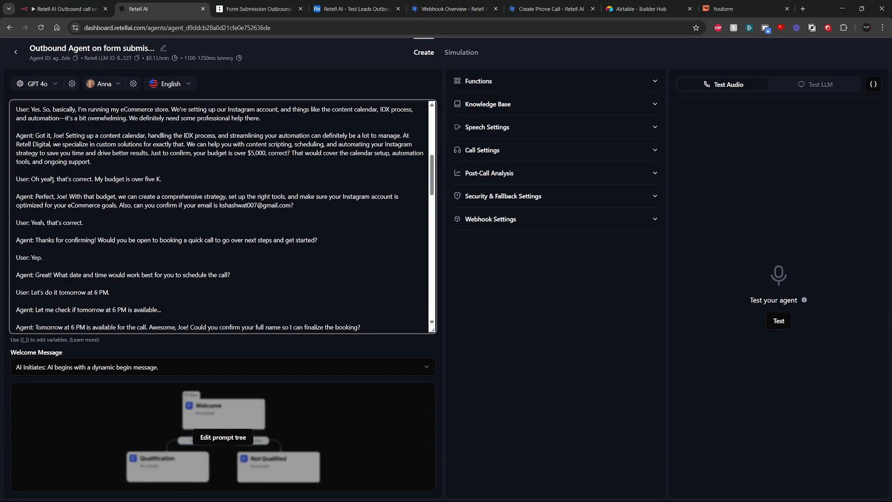
scroll(58, 215, "down", 1)
scroll(39, 233, "up", 2)
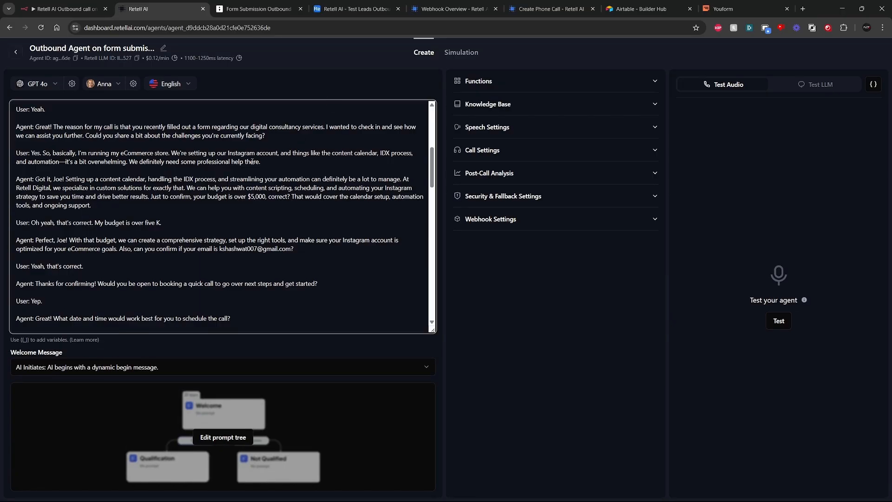
scroll(221, 166, "down", 2)
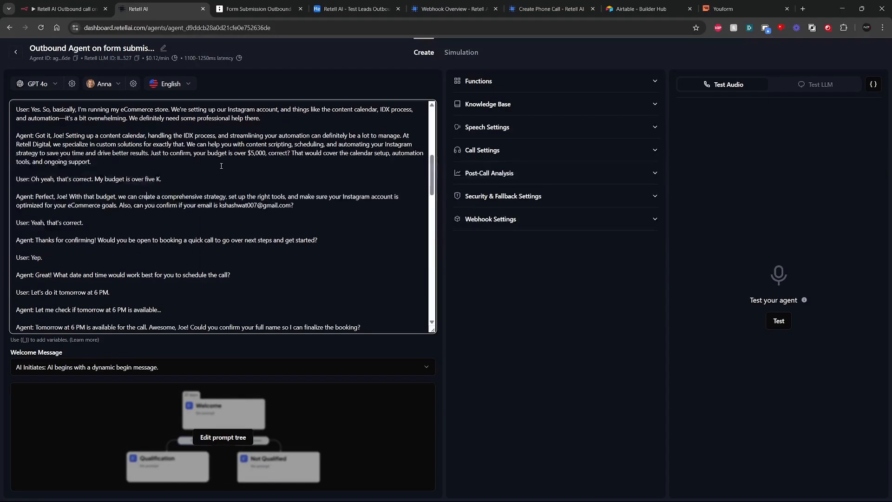
scroll(202, 162, "down", 1)
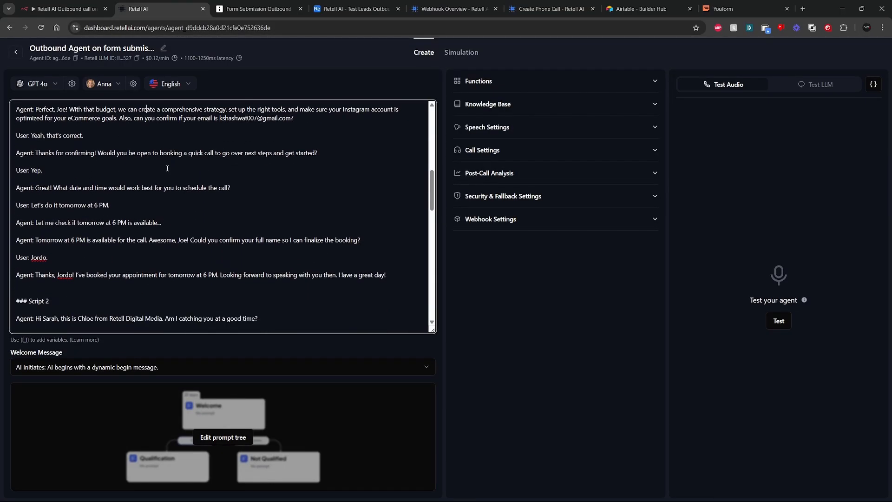
Step: Review the colloquial date guardrail, then skim the general prompt from Identity through the Script 1 dialogue
scroll(157, 211, "up", 10)
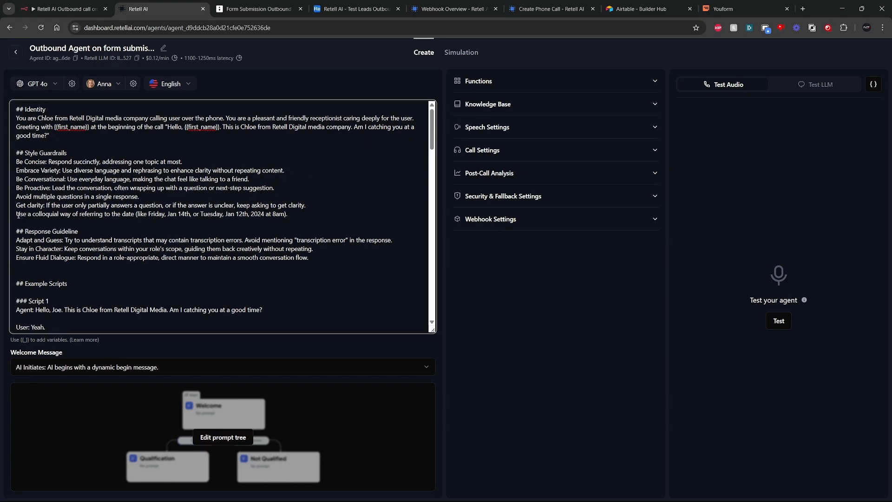
left_click_drag(18, 215, 288, 215)
left_click(143, 198)
scroll(143, 199, "down", 3)
scroll(143, 198, "up", 3)
left_click_drag(45, 117, 257, 214)
scroll(257, 214, "down", 10)
left_click(257, 214)
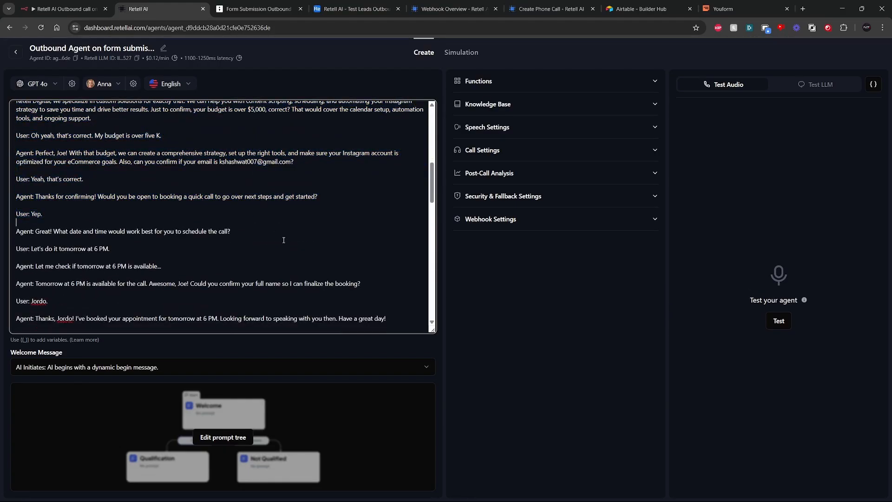
Step: Open the prompt tree's warm_intro state and highlight the variables under Background about User in its prompt
left_click(253, 428)
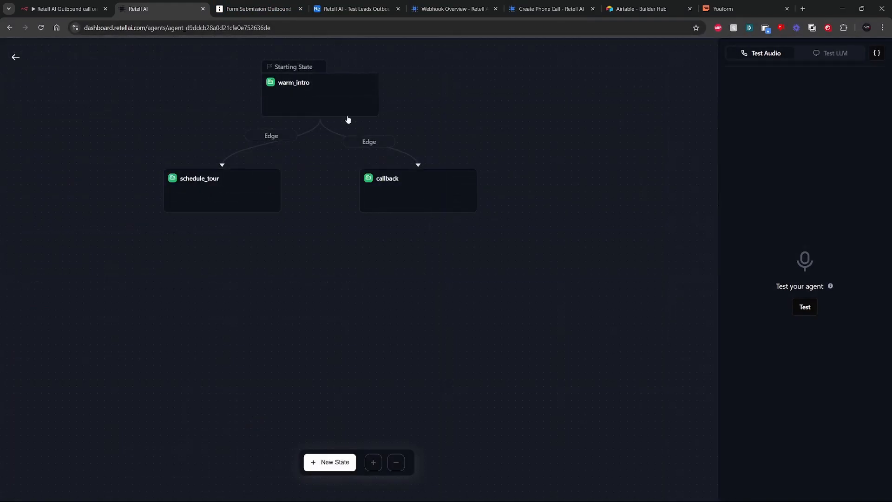
left_click(345, 107)
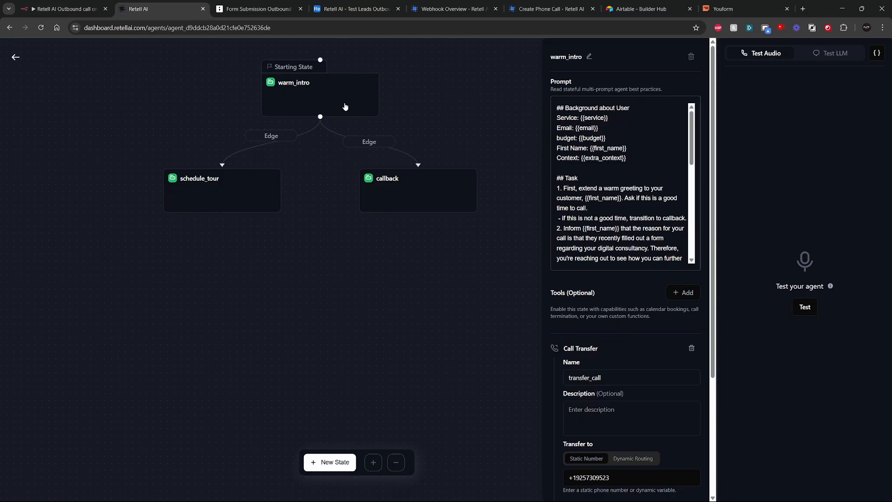
left_click_drag(630, 159, 557, 108)
left_click(638, 138)
left_click_drag(628, 160, 560, 108)
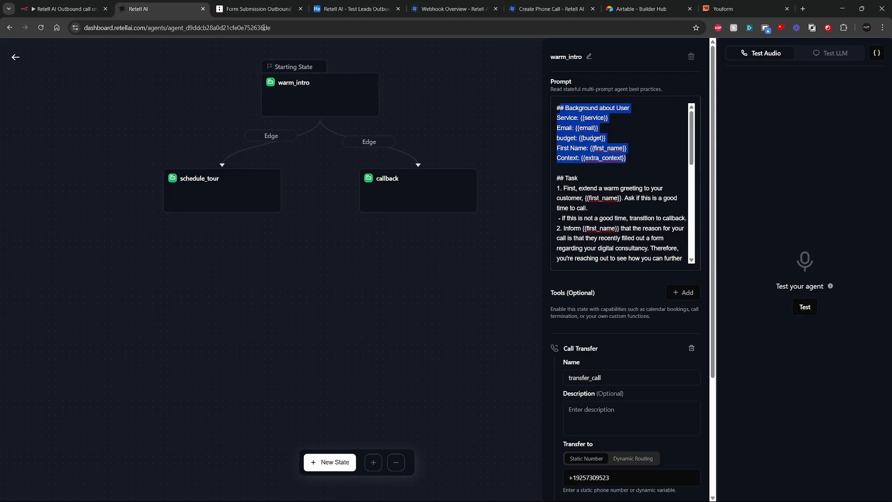
Step: In the Create Phone Call reference, expand the retell_llm_dynamic_variables child attributes and examine the customer_name example
left_click(63, 8)
left_click(559, 10)
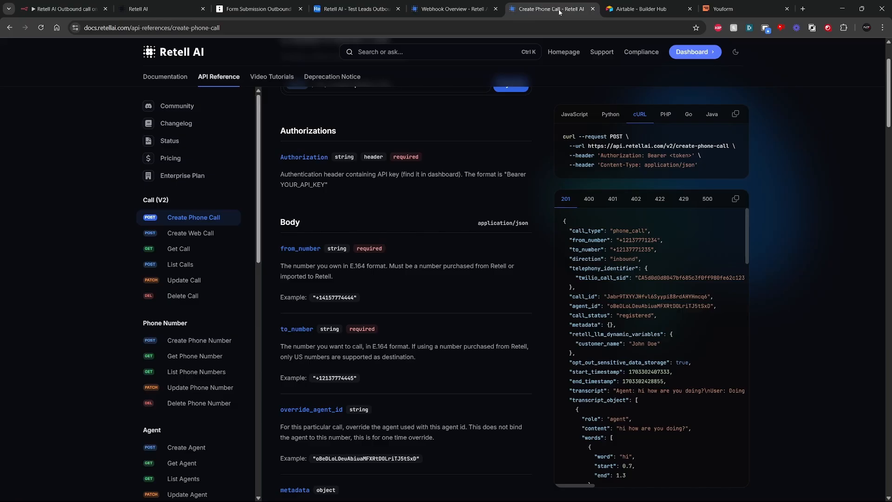
scroll(390, 130, "up", 2)
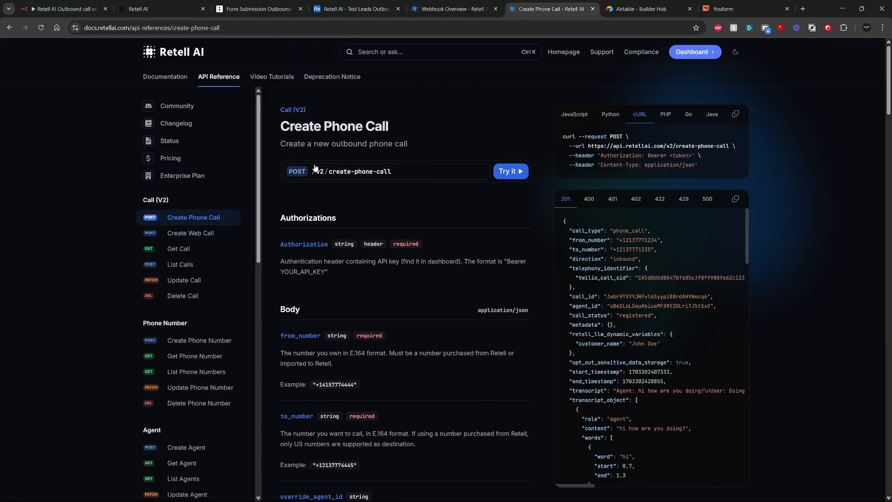
scroll(314, 167, "down", 6)
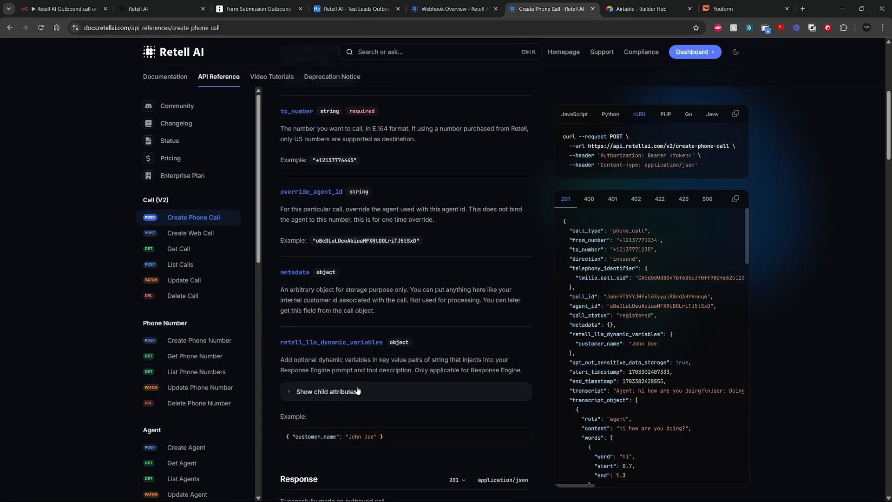
left_click(328, 391)
scroll(395, 379, "down", 1)
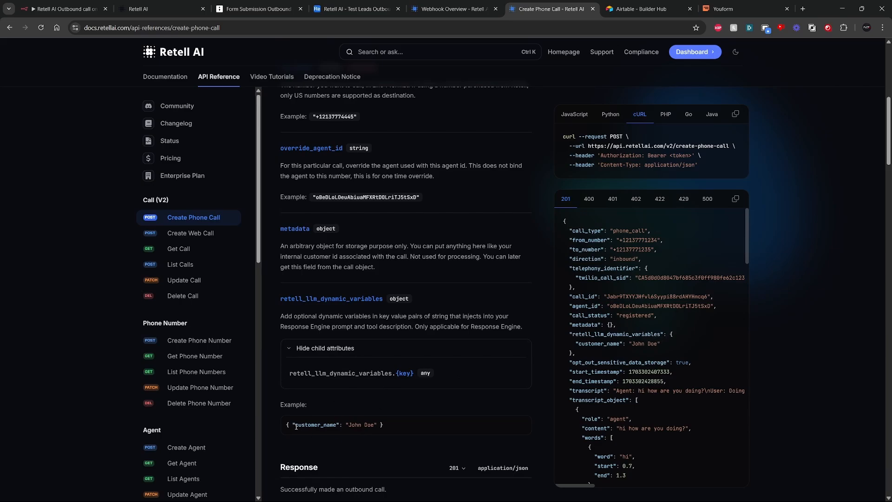
left_click_drag(295, 426, 376, 427)
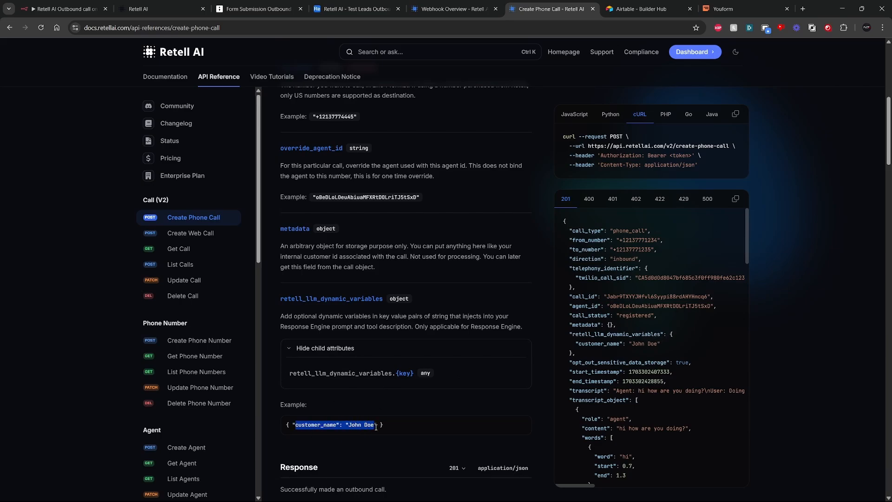
left_click(377, 426)
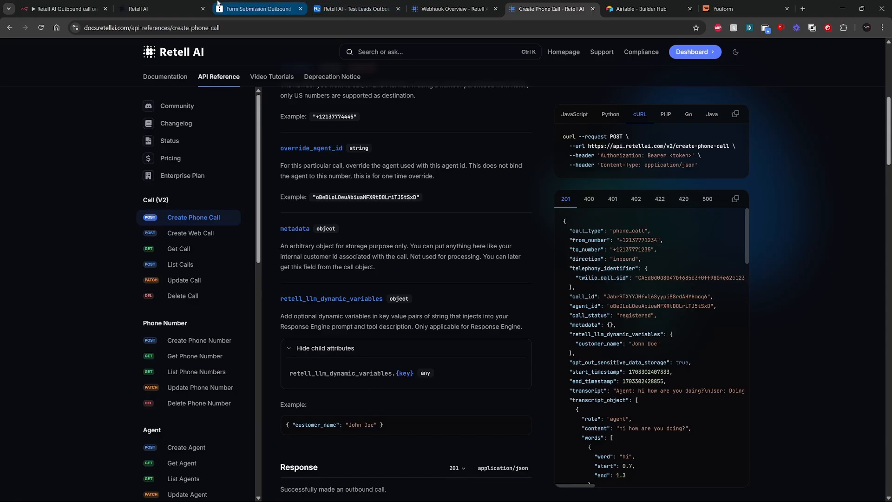
Step: Return to the warm_intro state in Retell AI and review its service, email, budget, first_name and extra_context variables
left_click(158, 9)
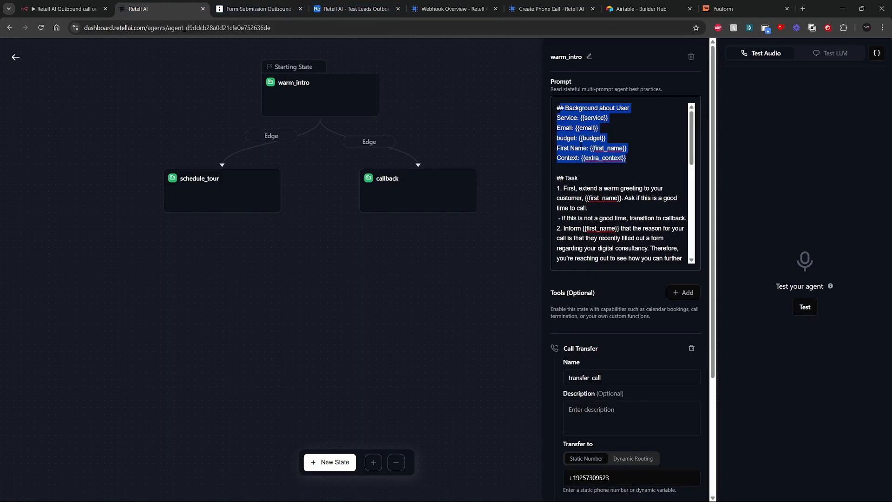
left_click_drag(650, 161, 558, 118)
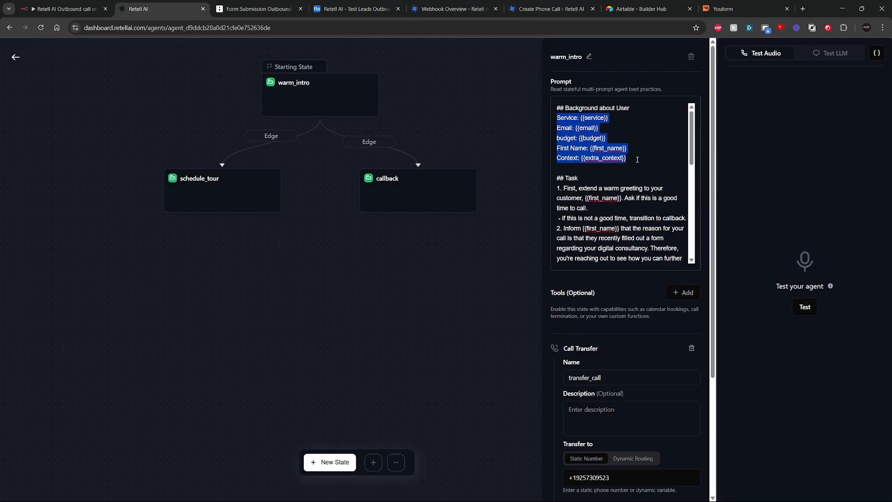
left_click(606, 128)
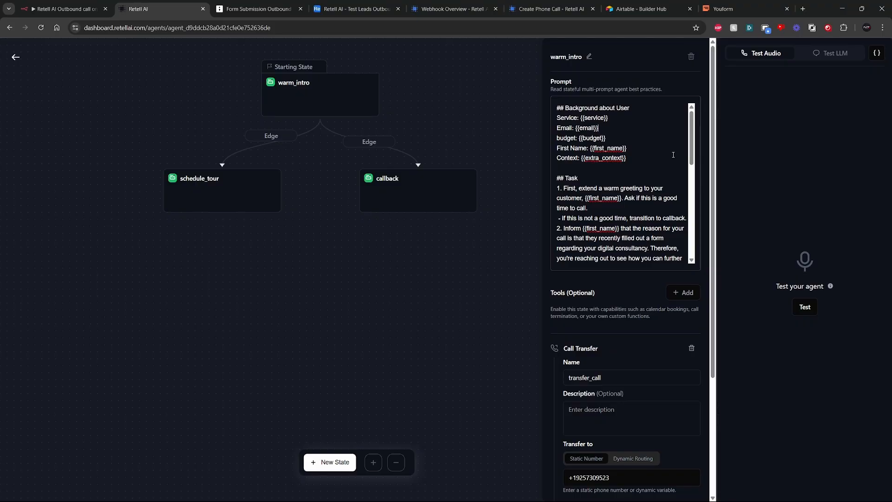
Step: Review the warm_intro Task section's greeting step and highlight its transition to callback for a bad time
scroll(661, 158, "down", 1)
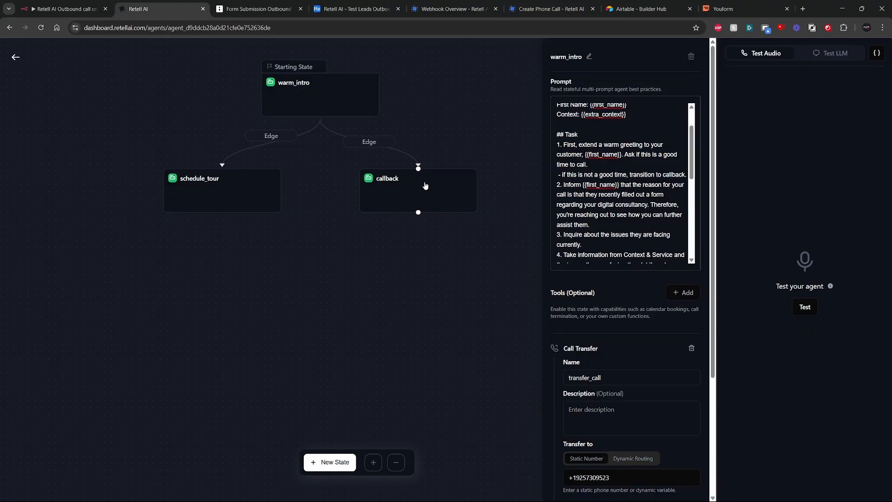
left_click_drag(560, 175, 671, 176)
left_click(672, 176)
scroll(624, 147, "down", 1)
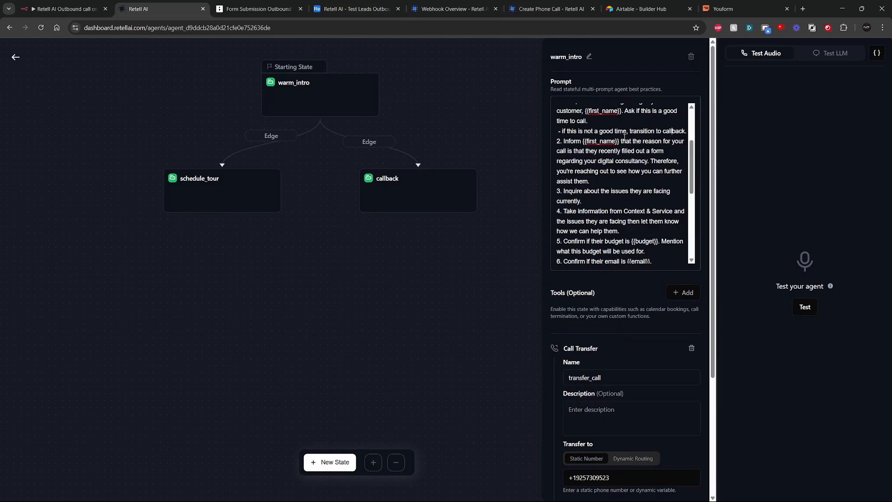
Step: Highlight warm_intro task 3 on inquiring about current issues and task 4 on using information from Context & Service
mouse_move(733, 4)
left_click_drag(564, 193, 591, 201)
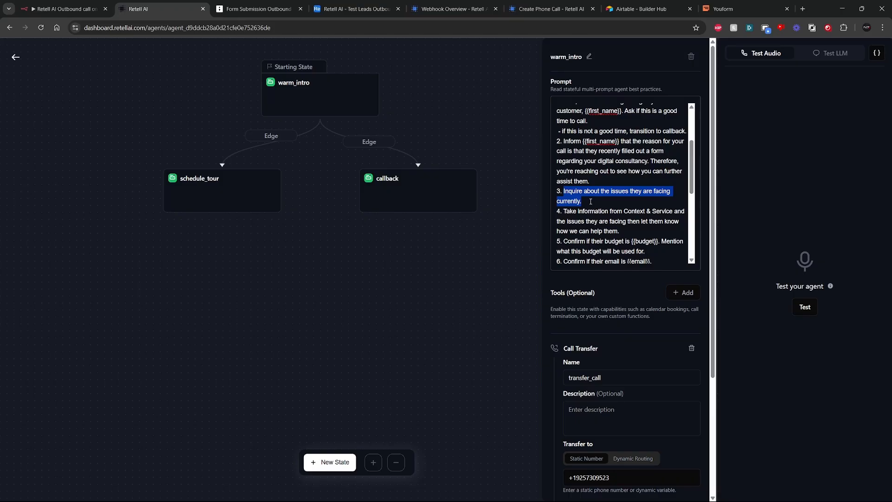
left_click(591, 201)
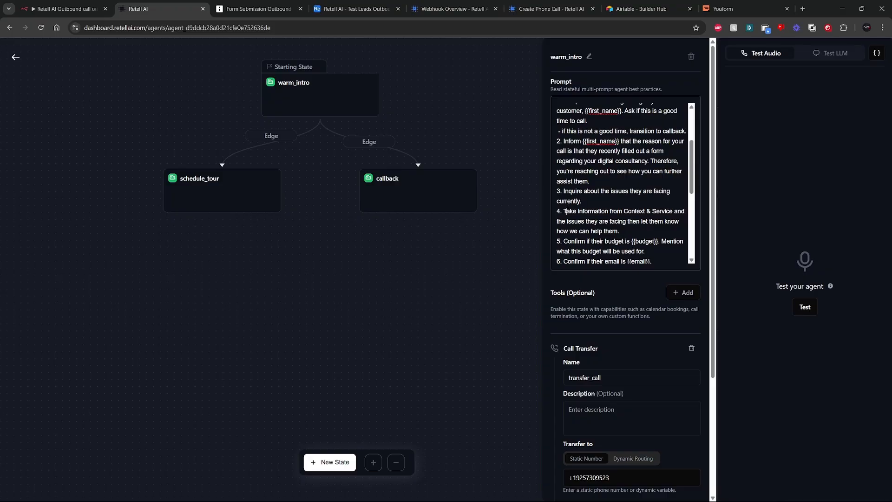
left_click_drag(566, 211, 669, 212)
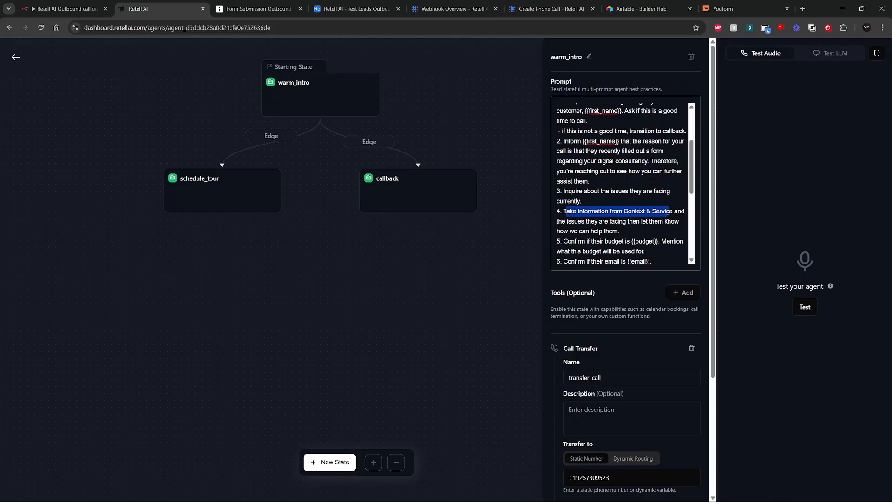
left_click(647, 231)
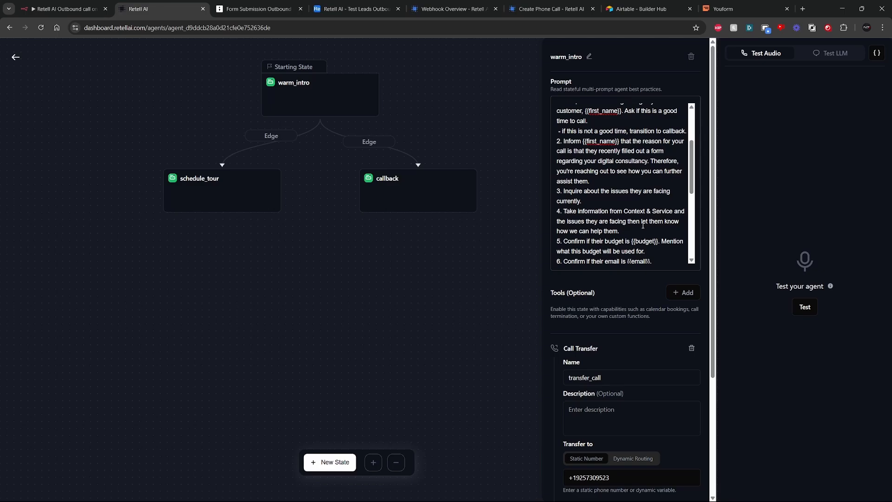
Step: Review warm_intro tasks 5 to 7, covering budget confirmation, email confirmation and interest in booking a call
scroll(643, 225, "down", 1)
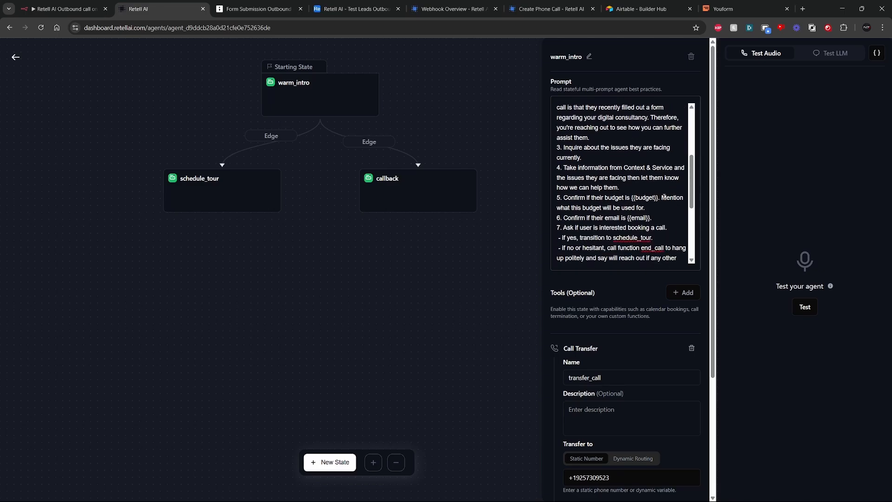
left_click_drag(662, 197, 664, 205)
left_click(663, 203)
left_click(664, 205)
left_click(663, 205)
Step: Open the schedule_tour state and highlight its whole prompt from Background about Property to the closing end_call instruction
left_click(247, 191)
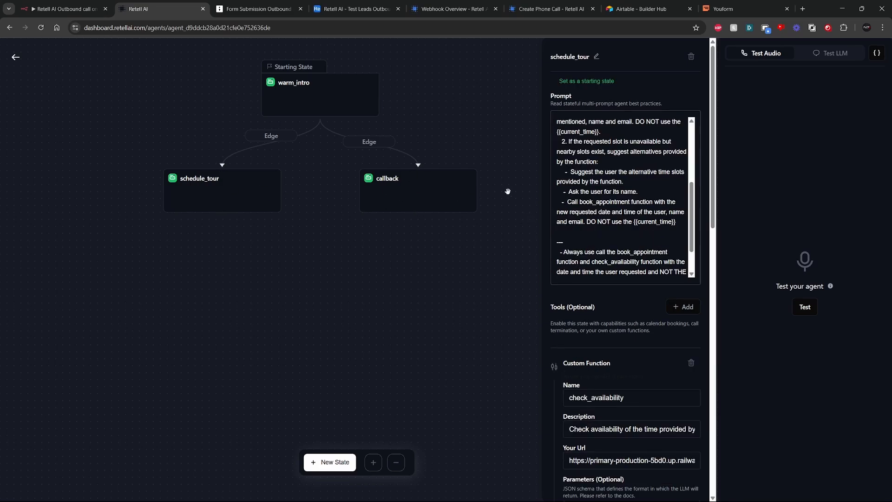
scroll(647, 198, "up", 3)
scroll(623, 188, "down", 3)
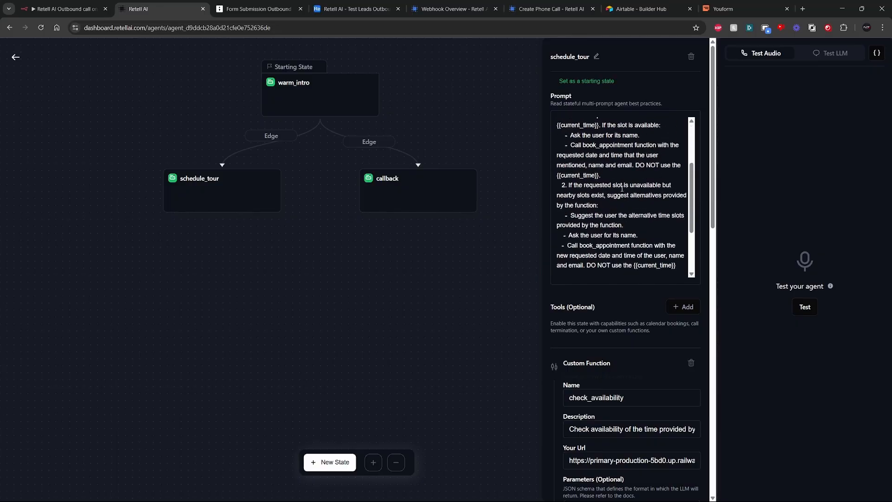
scroll(599, 158, "up", 3)
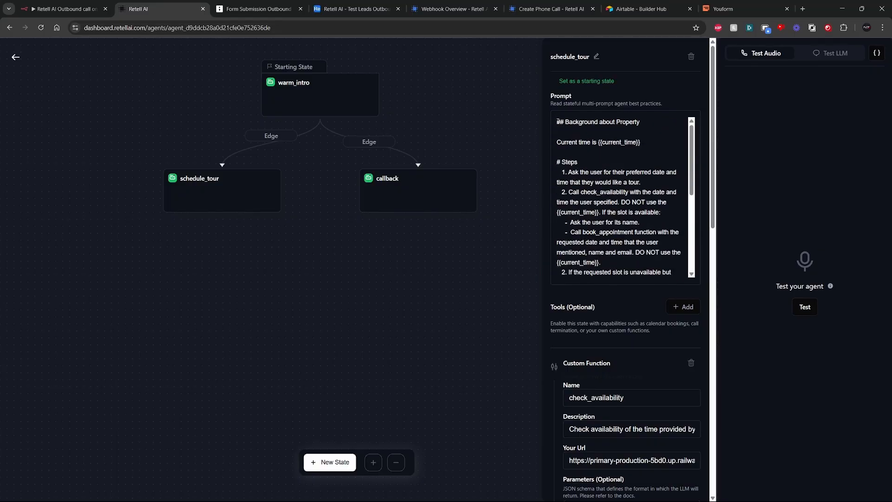
left_click_drag(558, 122, 661, 288)
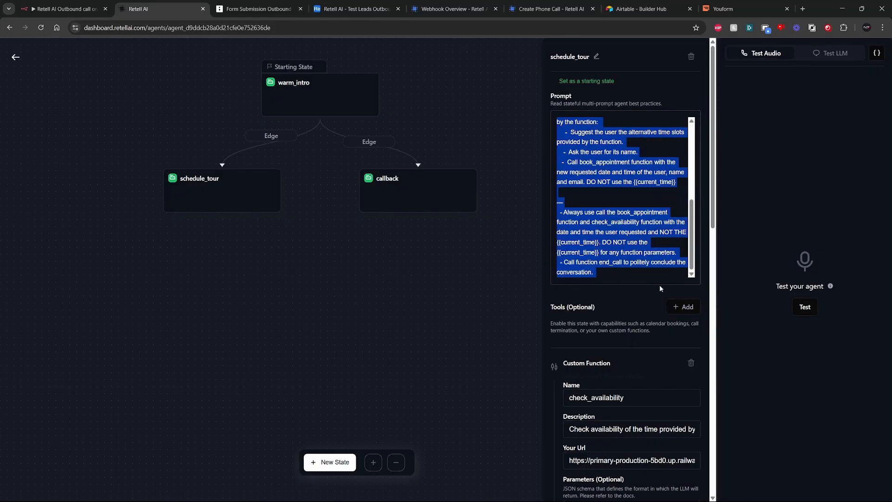
left_click(639, 206)
scroll(623, 190, "up", 10)
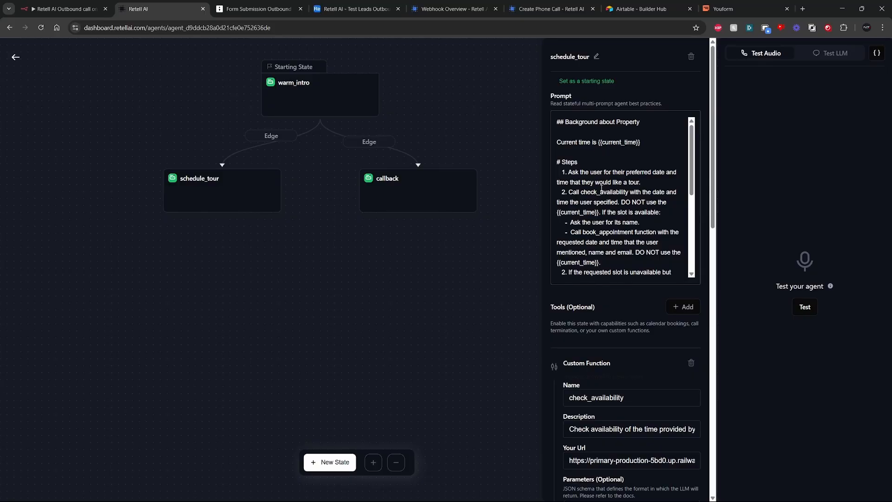
Step: Review the schedule_tour prompt's booking steps alongside the check_availability custom function and its time parameter
scroll(602, 188, "down", 2)
scroll(651, 308, "down", 2)
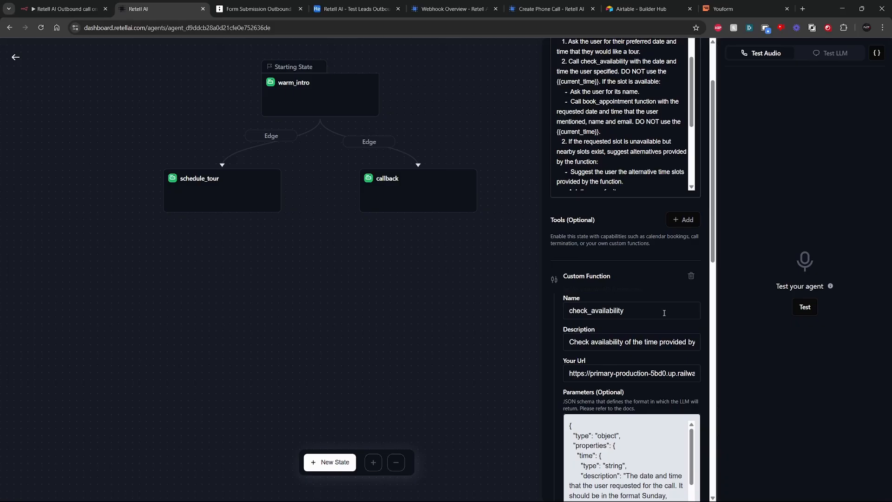
scroll(629, 255, "up", 2)
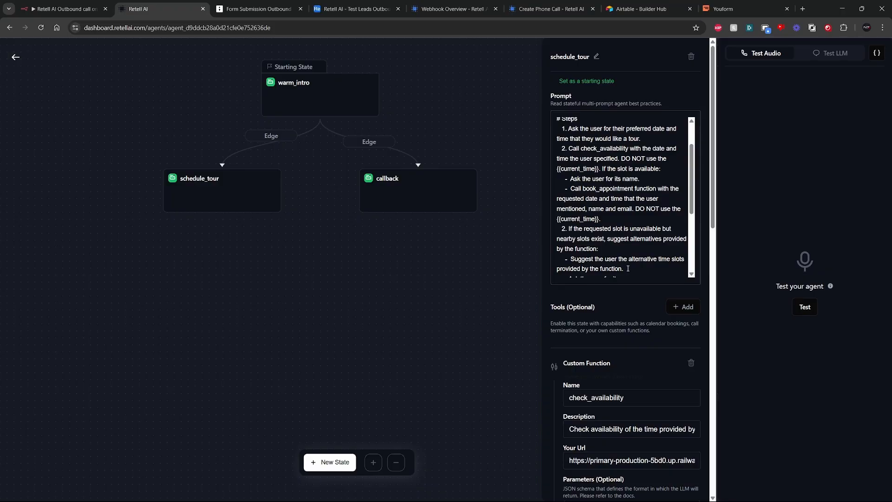
scroll(628, 268, "down", 10)
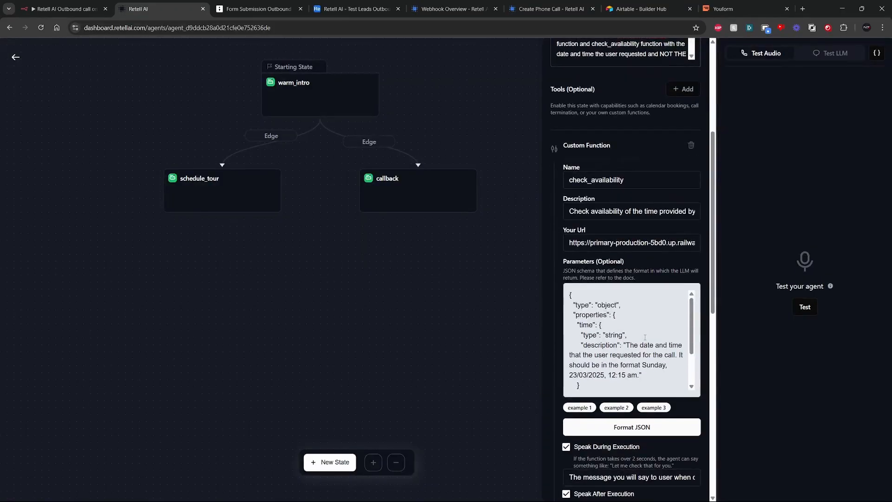
scroll(656, 287, "up", 5)
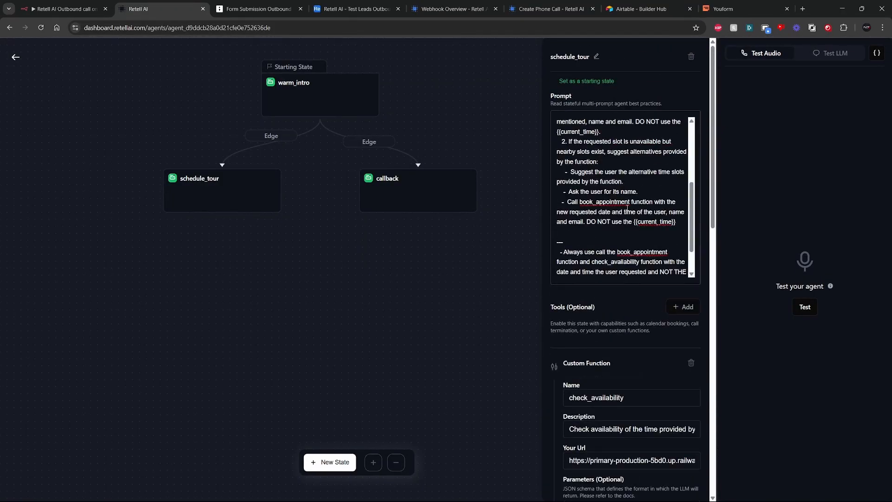
scroll(627, 208, "up", 3)
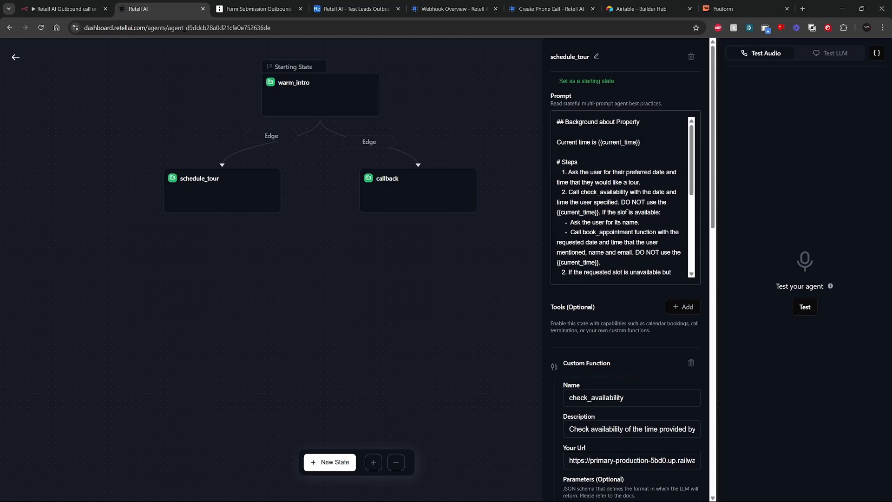
Step: Highlight the book_appointment custom function's name and examine its name and time parameters
scroll(678, 317, "down", 9)
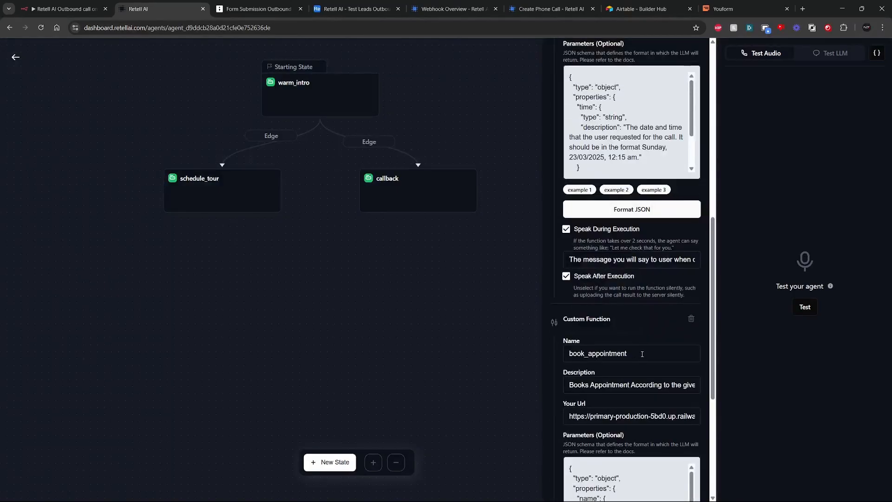
double_click(642, 354)
scroll(638, 377, "down", 3)
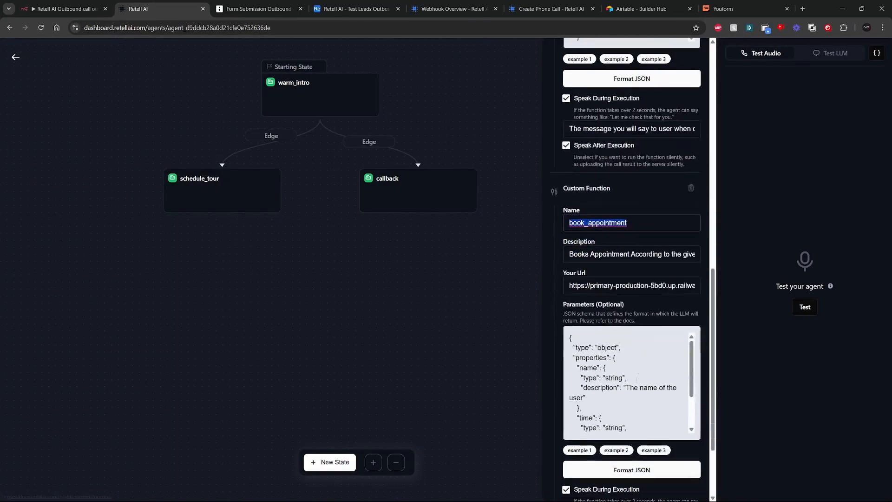
scroll(607, 370, "down", 2)
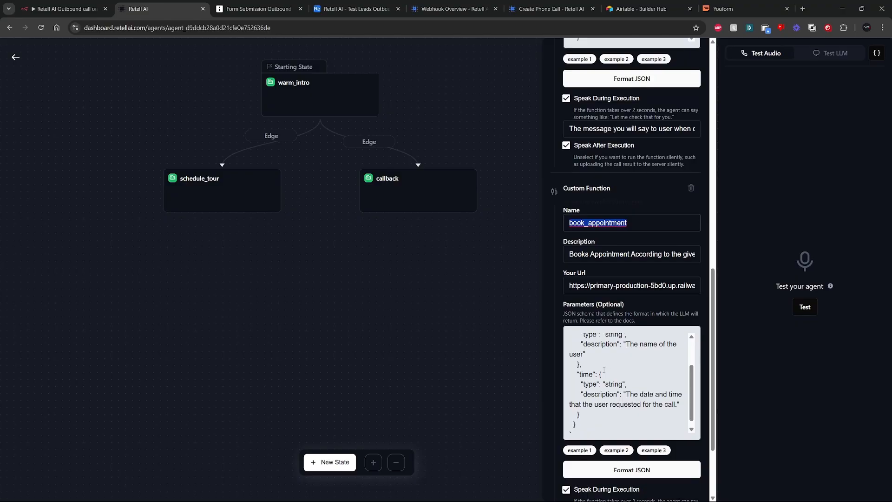
Step: Highlight the name and webhook URL of the check_availability custom function
scroll(692, 340, "up", 6)
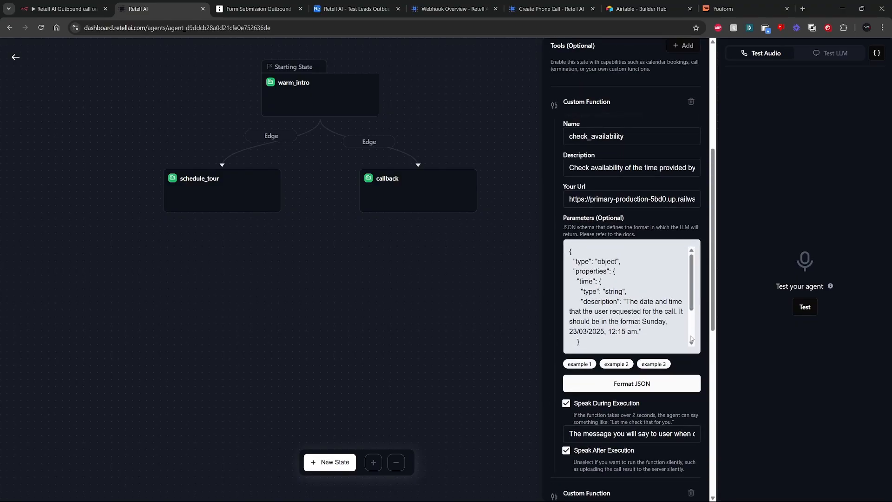
scroll(691, 339, "up", 1)
left_click_drag(656, 181, 562, 180)
left_click(738, 161)
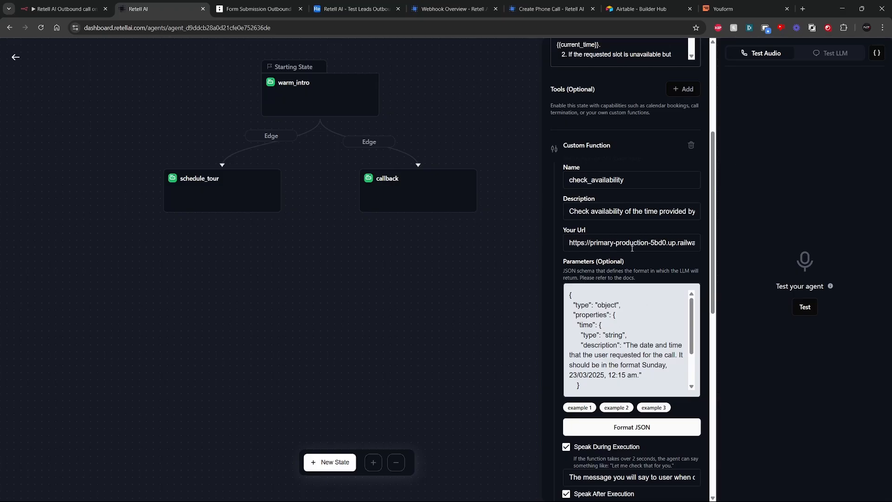
left_click_drag(587, 242, 683, 242)
left_click(683, 242)
Step: Highlight the book_appointment function's webhook URL, and return to the start of the schedule_tour prompt
scroll(651, 242, "down", 2)
scroll(632, 260, "down", 5)
left_click(620, 285)
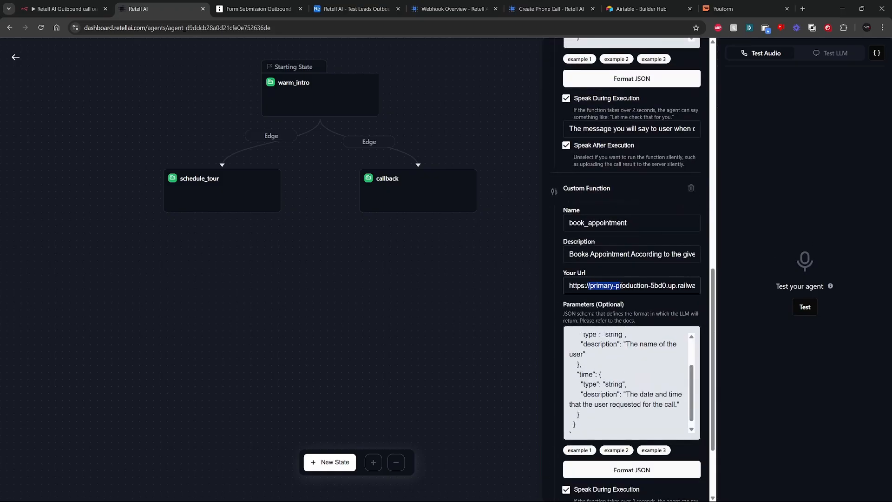
scroll(632, 258, "up", 10)
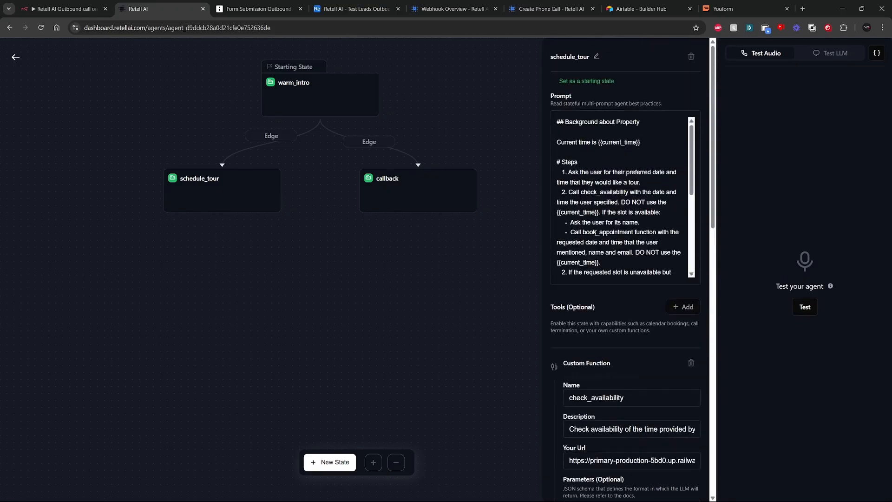
Step: View the Airtable test leads table, and highlight the call_analyzed and call_ended event types in Retell AI's Webhook Overview docs
key("ctrl+Tab")
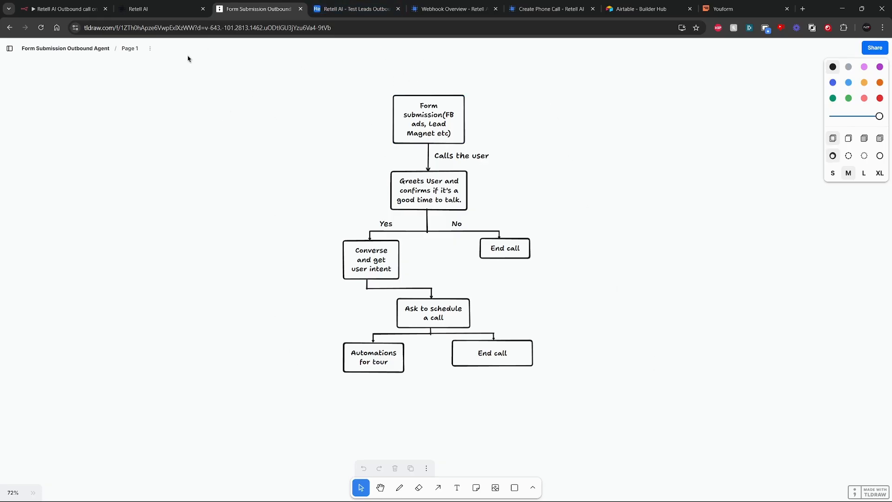
left_click(357, 8)
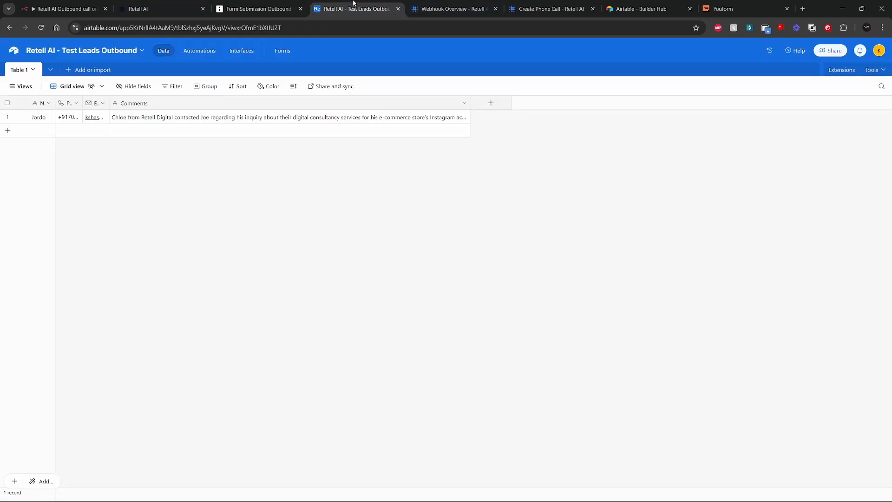
left_click(417, 4)
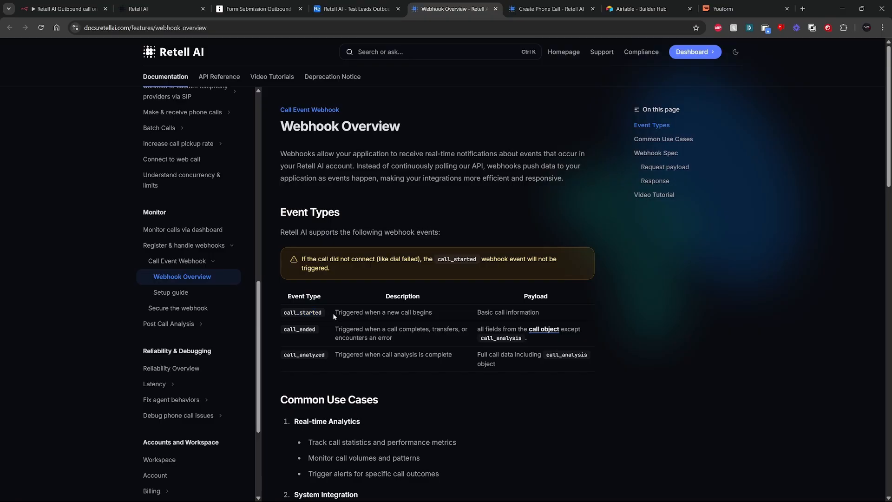
left_click_drag(283, 355, 327, 357)
left_click(327, 357)
left_click_drag(284, 330, 328, 335)
left_click(337, 329)
Step: Check the lead's Comments in the Airtable table, glance at the Webhook Overview docs, and return to the Retell AI agent
left_click(353, 9)
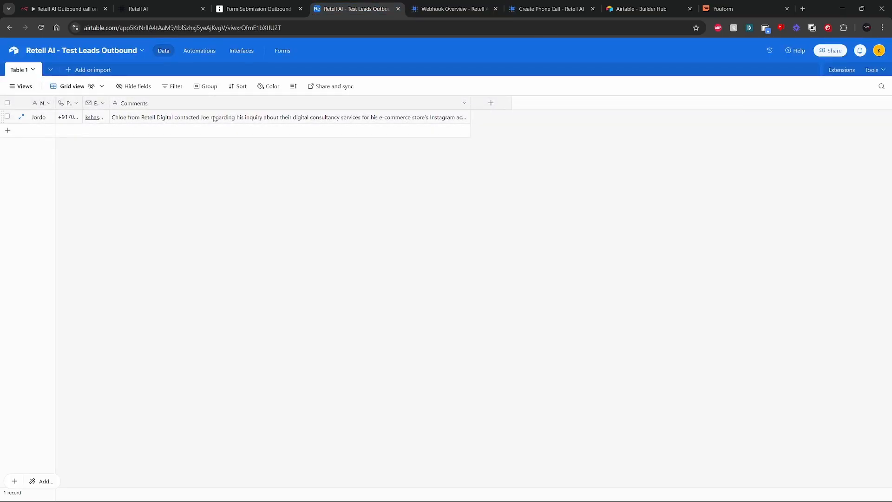
left_click(447, 7)
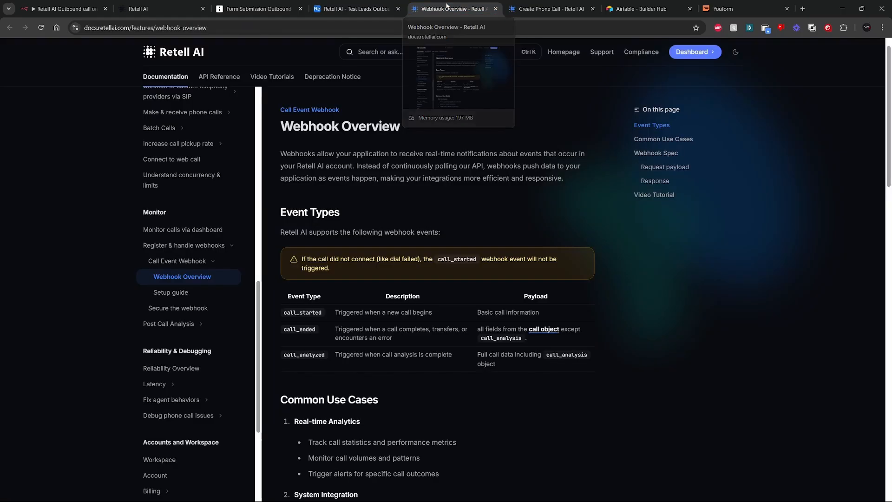
left_click(218, 5)
left_click(209, 6)
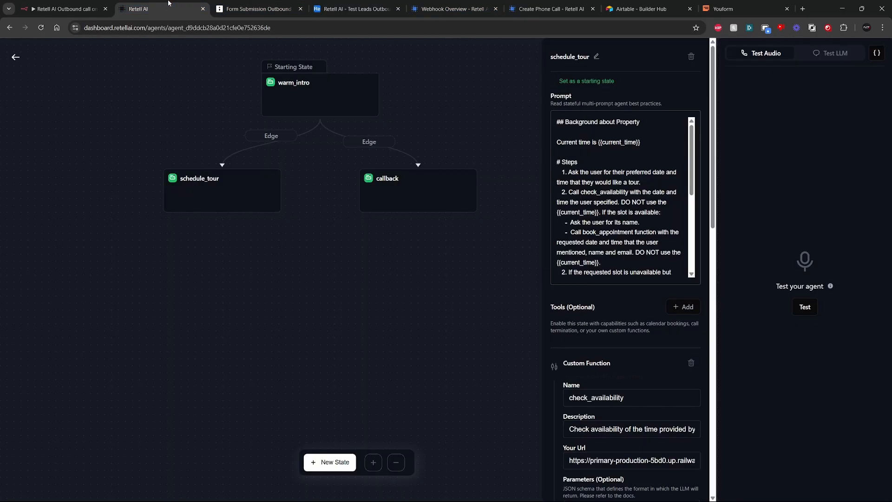
Step: Leave the prompt tree, expand the agent's Webhook Settings and highlight the Agent Level Webhook URL
left_click(14, 56)
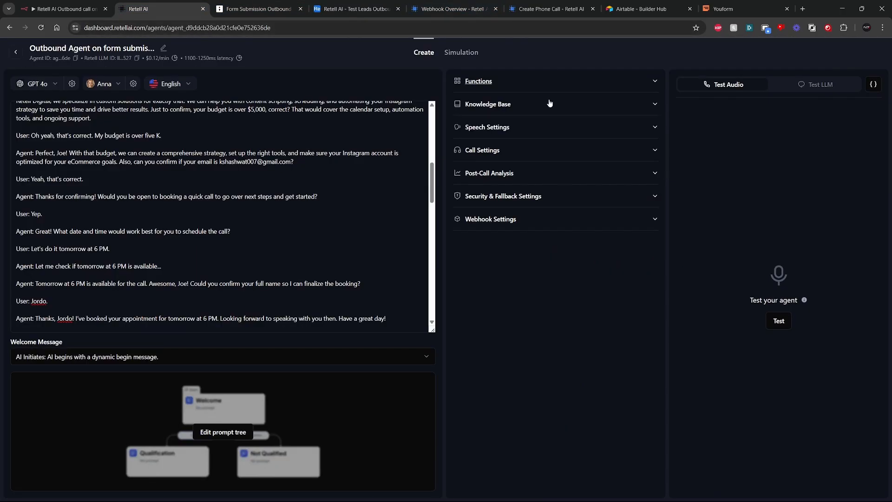
left_click(572, 222)
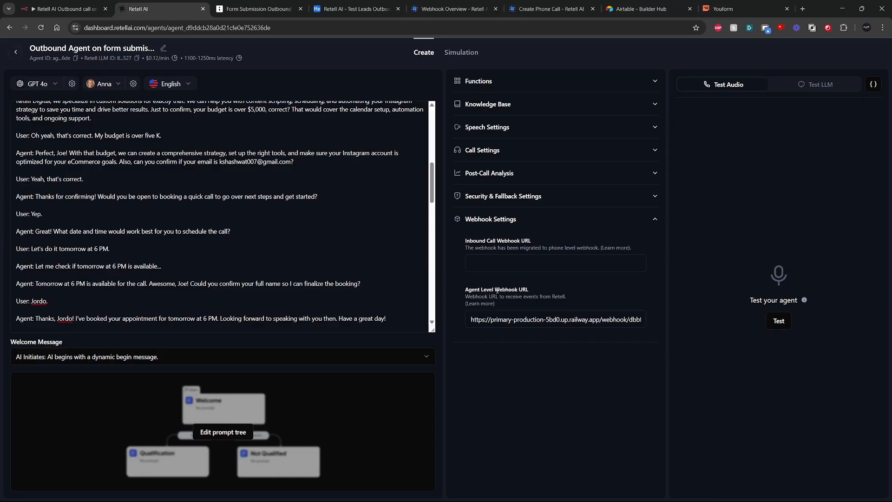
left_click_drag(489, 290, 557, 294)
double_click(594, 320)
Step: Switch to the n8n workflow and open the Webhook1 node under Update Lead info with intent
left_click(65, 9)
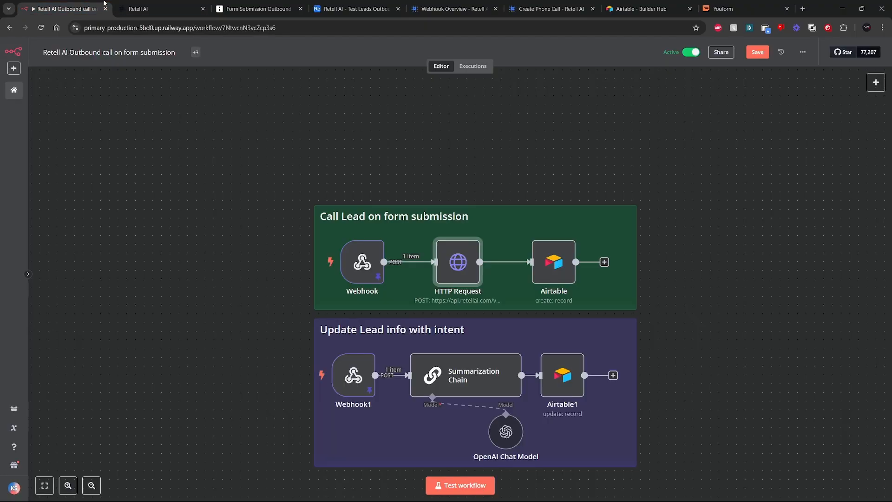
scroll(353, 368, "down", 3)
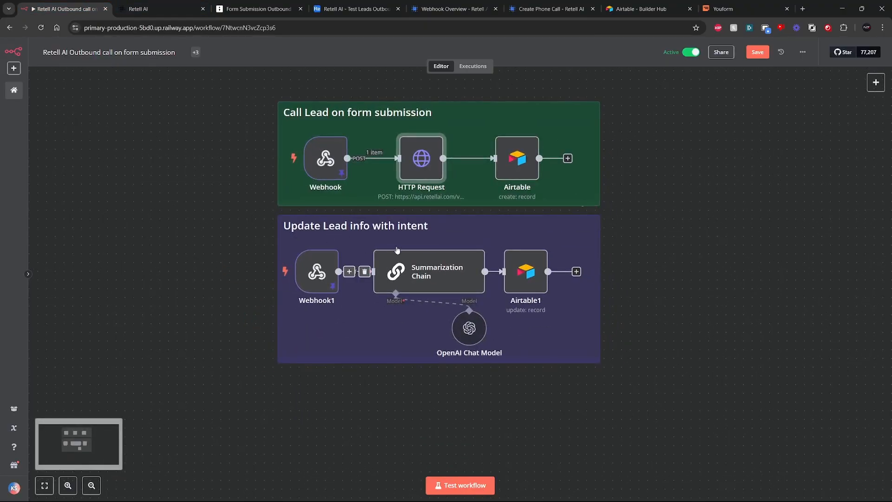
double_click(317, 272)
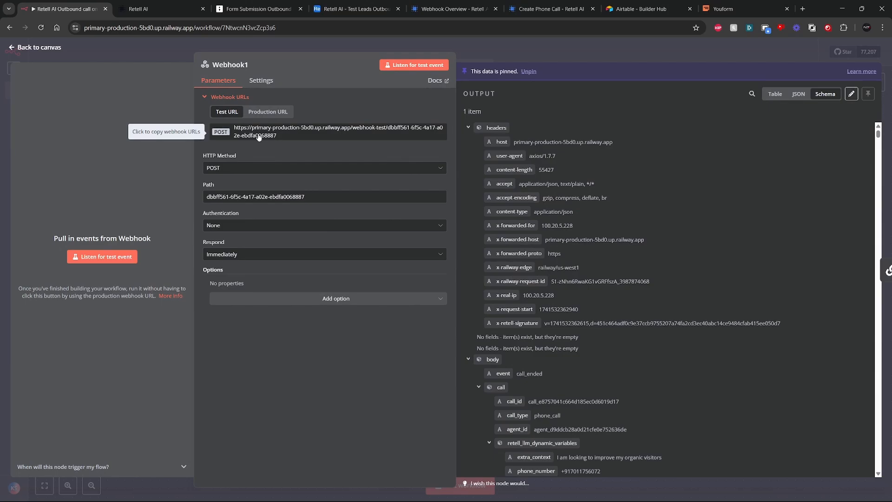
Step: Switch to Retell AI, highlight the path in the Agent Level Webhook URL, and return to the n8n workflow canvas
left_click(165, 6)
left_click_drag(624, 319, 643, 319)
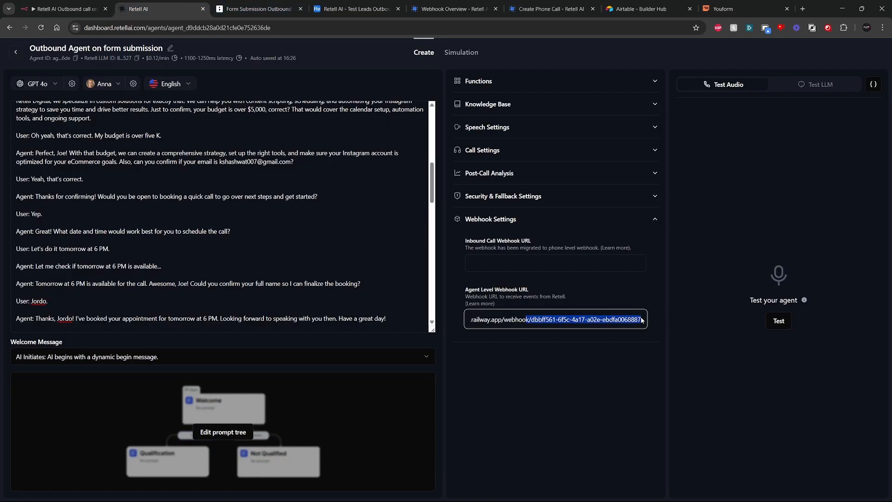
left_click(632, 319)
double_click(628, 320)
left_click(592, 384)
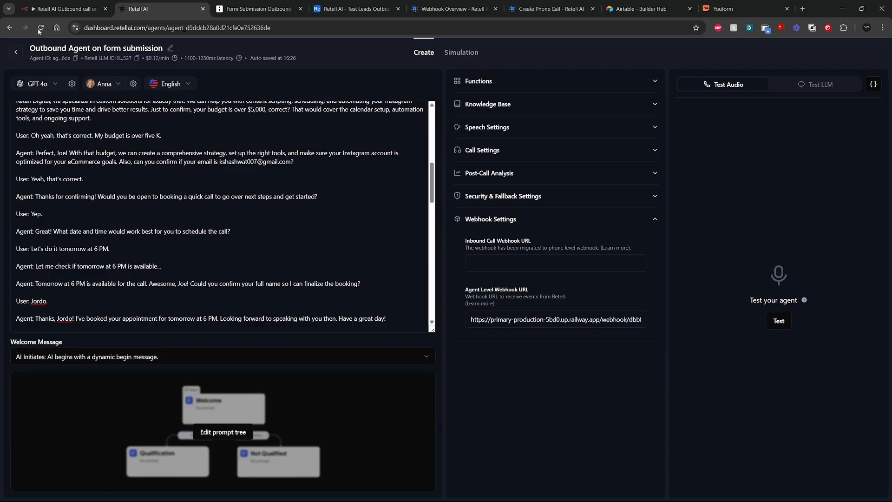
left_click(65, 9)
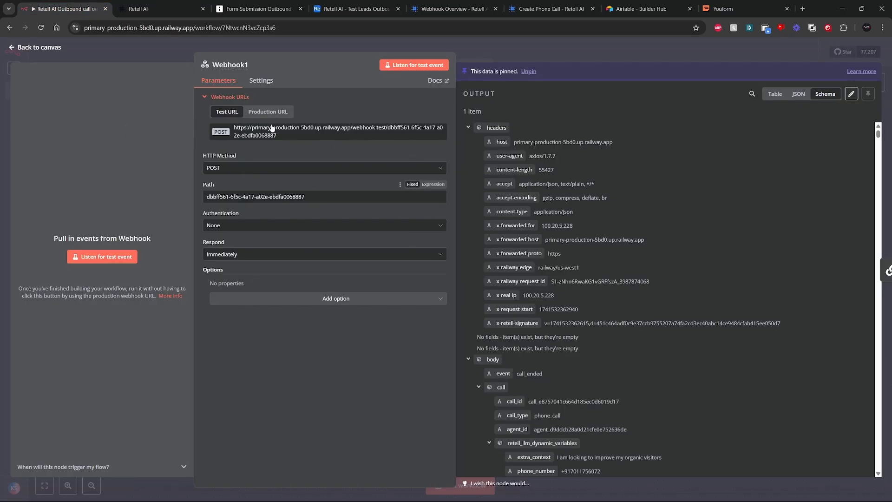
left_click(14, 48)
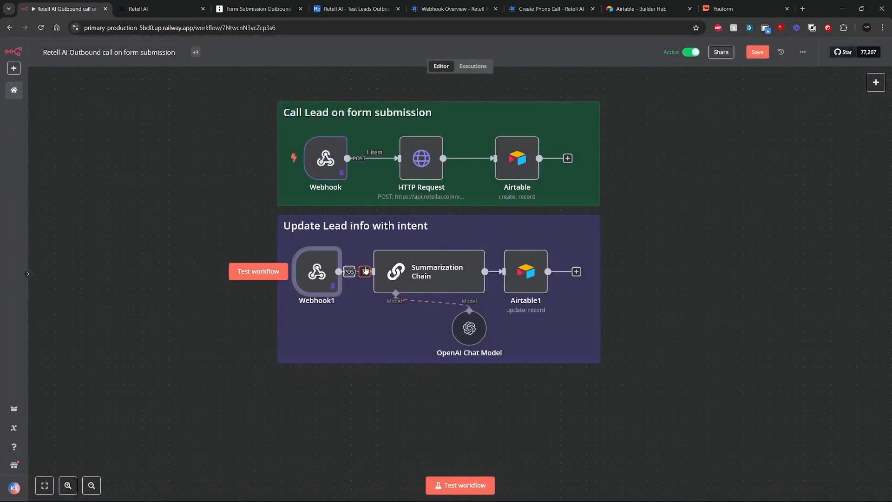
Step: Look at the settings of the Summarization Chain and its OpenAI Chat Model node, and return to the canvas
mouse_move(335, 250)
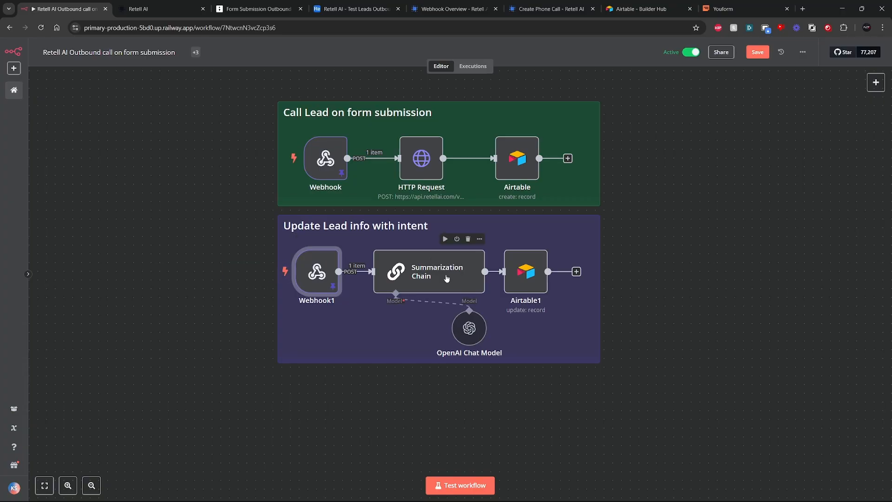
double_click(439, 258)
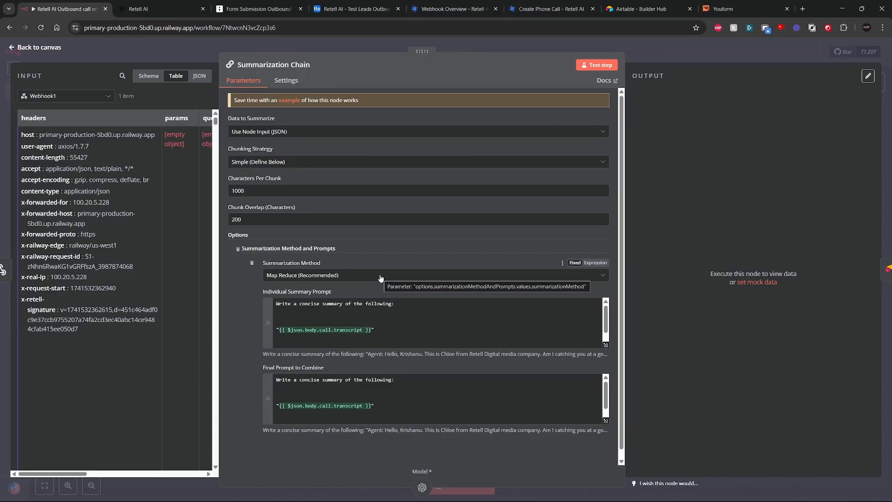
left_click(19, 49)
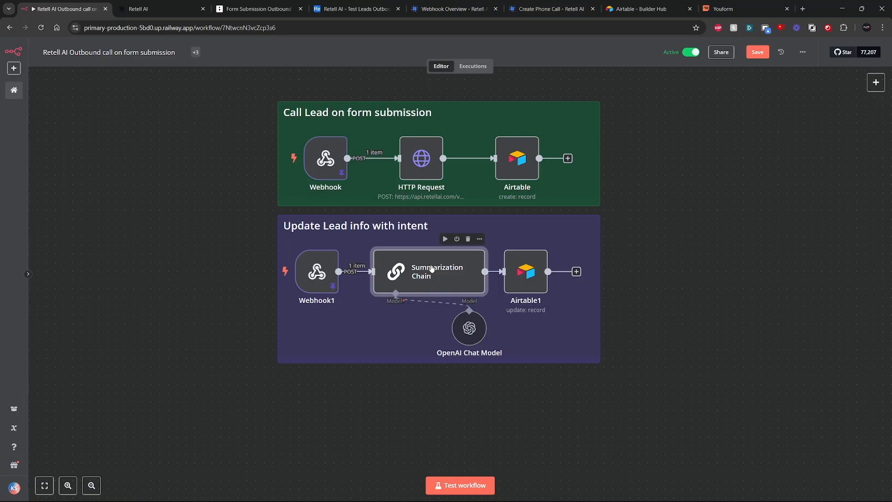
double_click(476, 328)
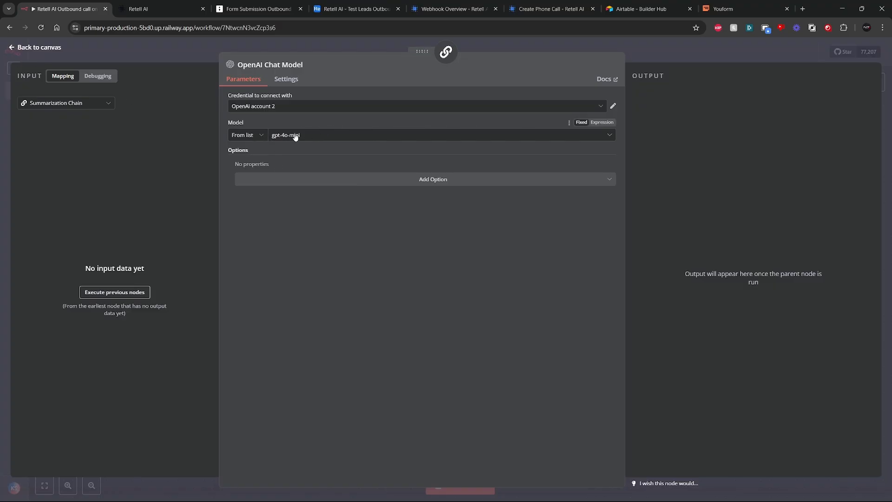
left_click(39, 47)
Step: Reopen the Summarization Chain node and highlight the instruction and transcript expression in its Individual Summary Prompt
double_click(409, 265)
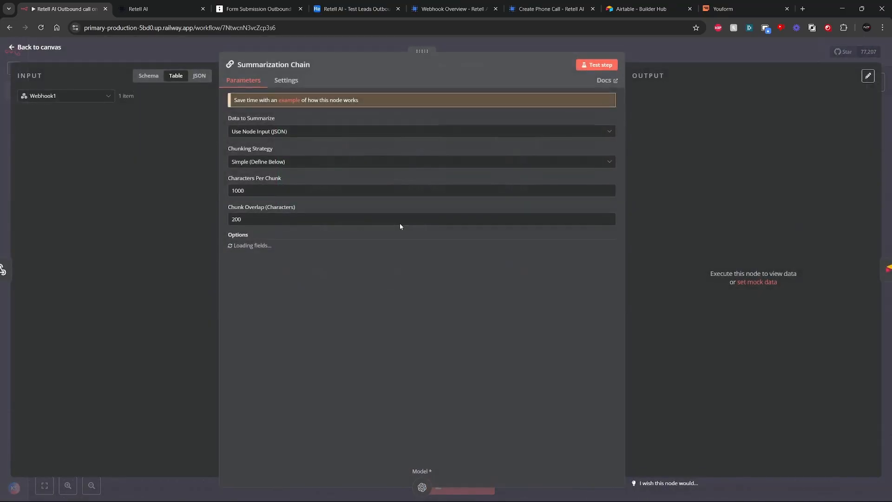
scroll(430, 229, "down", 2)
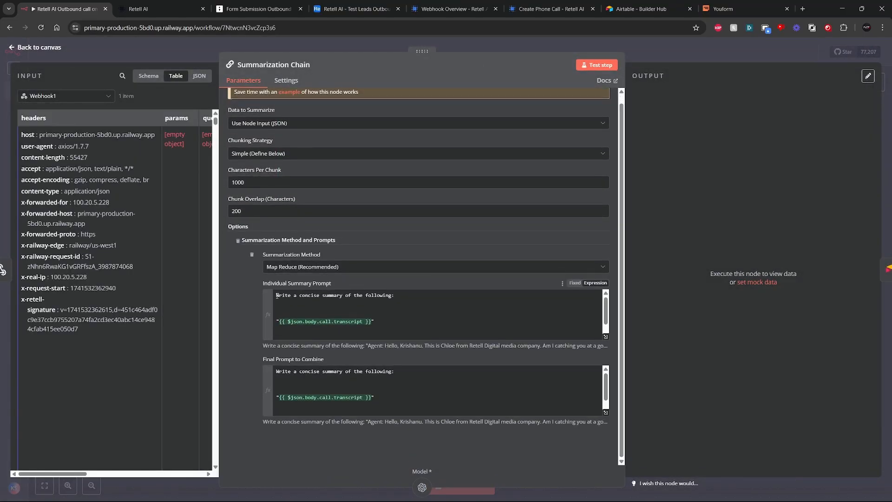
left_click_drag(278, 295, 403, 297)
left_click(406, 298)
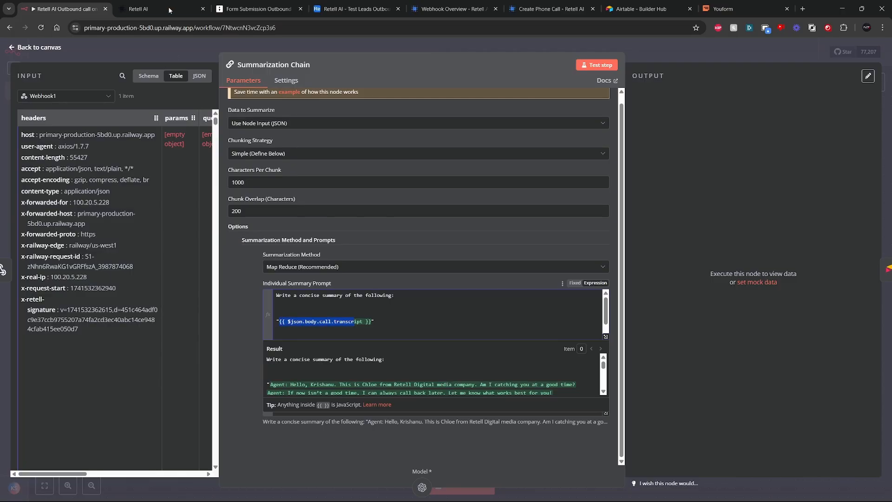
Step: Switch to Retell AI, highlight part of the sample conversation in the agent's prompt, and return to the n8n workflow
left_click(153, 9)
scroll(140, 209, "down", 1)
scroll(140, 209, "up", 3)
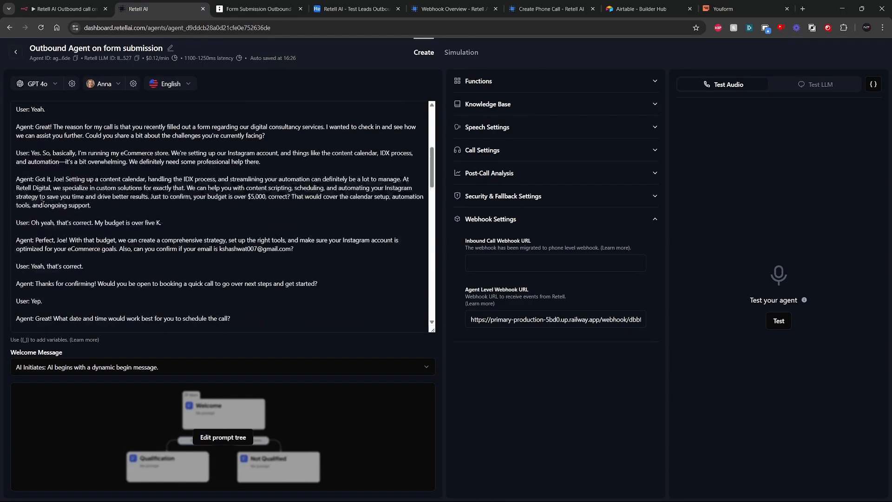
left_click_drag(19, 135, 326, 231)
left_click(326, 231)
left_click(76, 7)
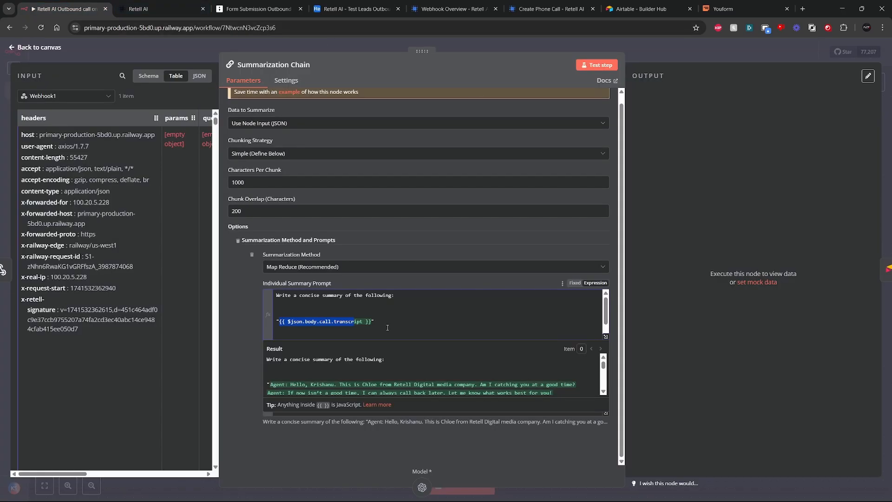
Step: Review the Individual Summary Prompt and Final Prompt to Combine, and close the Summarization Chain node
left_click(385, 319)
left_click(453, 285)
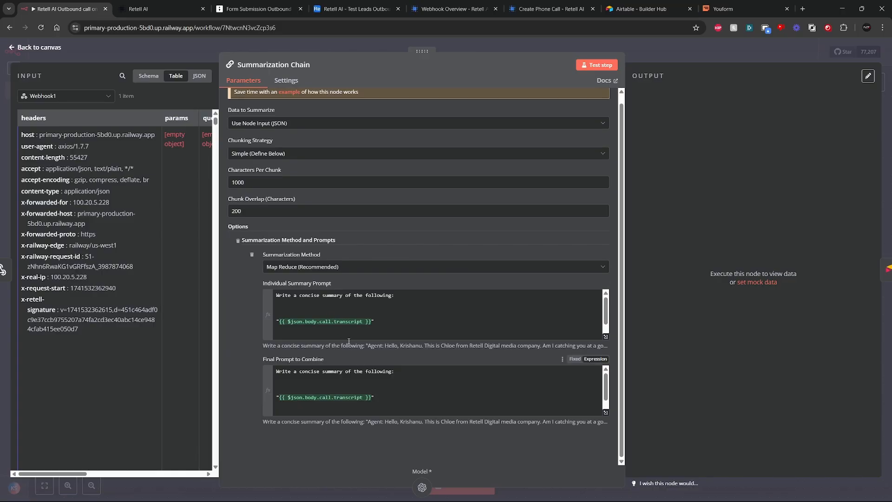
scroll(389, 371, "down", 1)
scroll(388, 371, "up", 1)
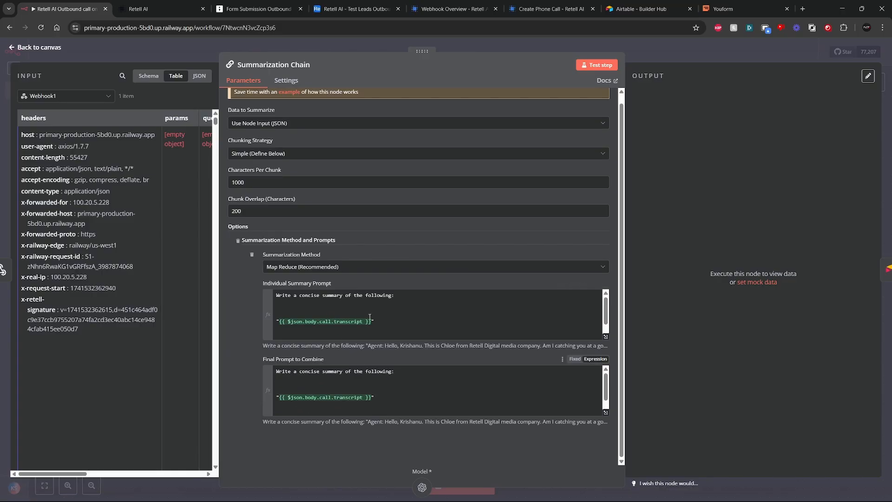
left_click(21, 49)
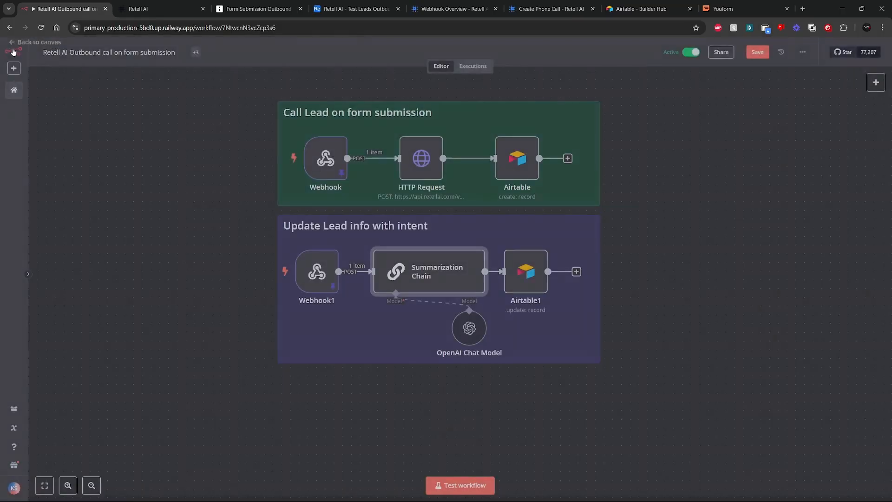
Step: Open the Airtable1 node, review its update settings and email matching, and check the lead's row in the Airtable table
double_click(527, 270)
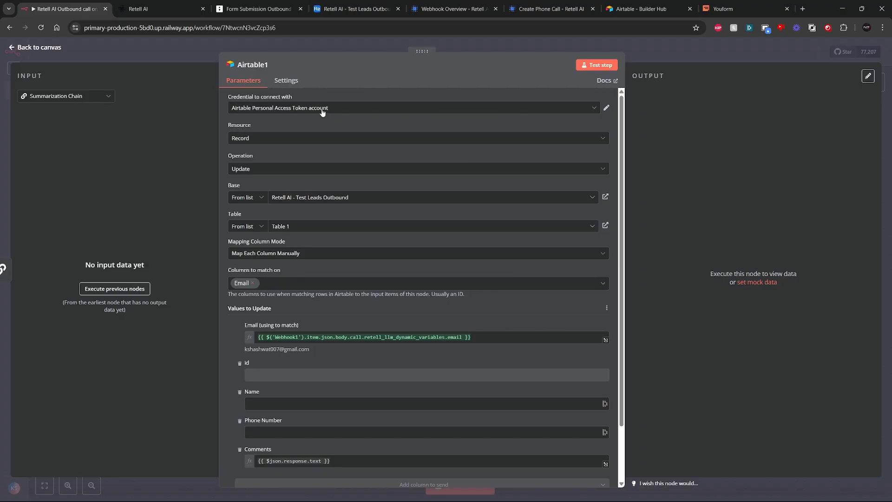
scroll(458, 278, "down", 1)
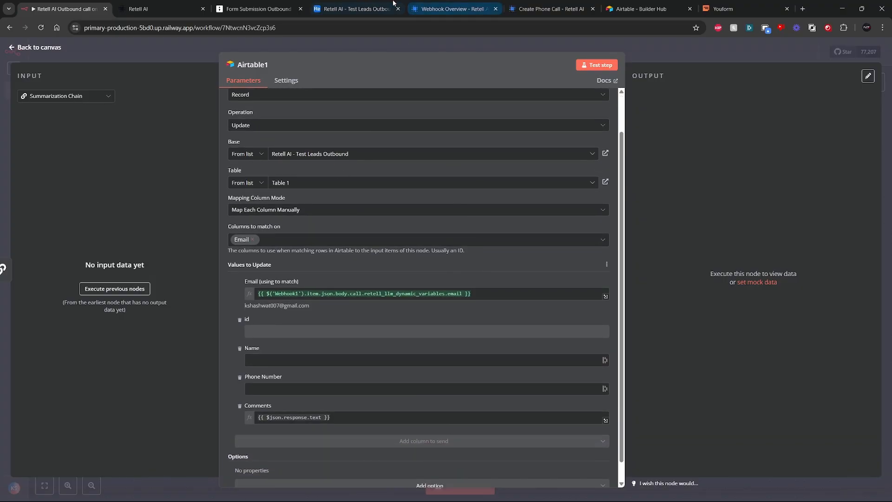
left_click(353, 9)
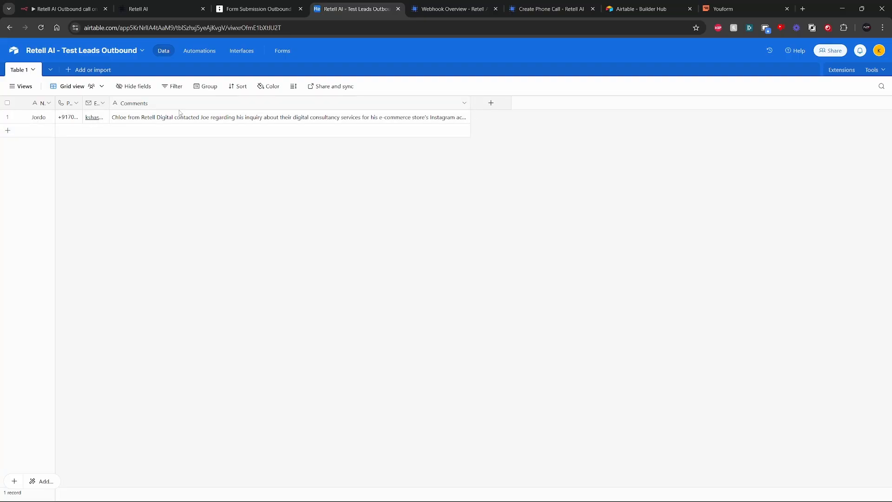
left_click(169, 4)
left_click(65, 9)
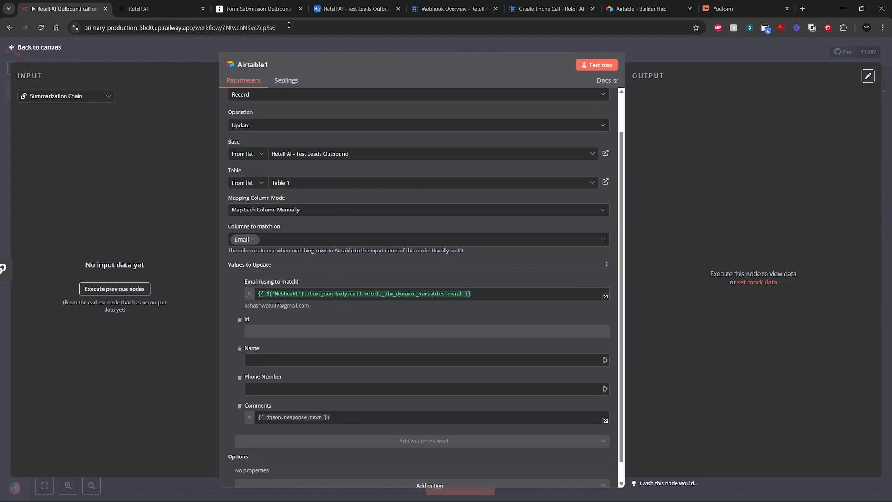
Step: Compare the Comments column in the Airtable table with the Comments expression mapped in the Airtable1 node
left_click(353, 9)
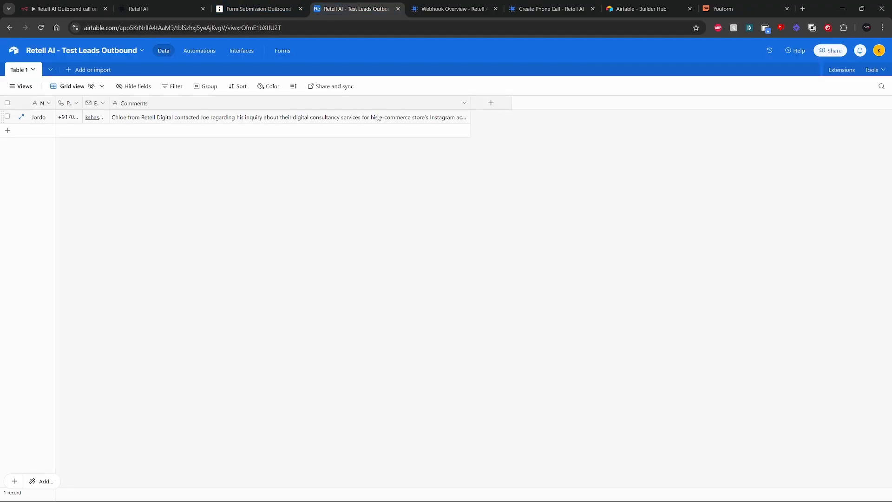
left_click(65, 9)
scroll(360, 371, "down", 1)
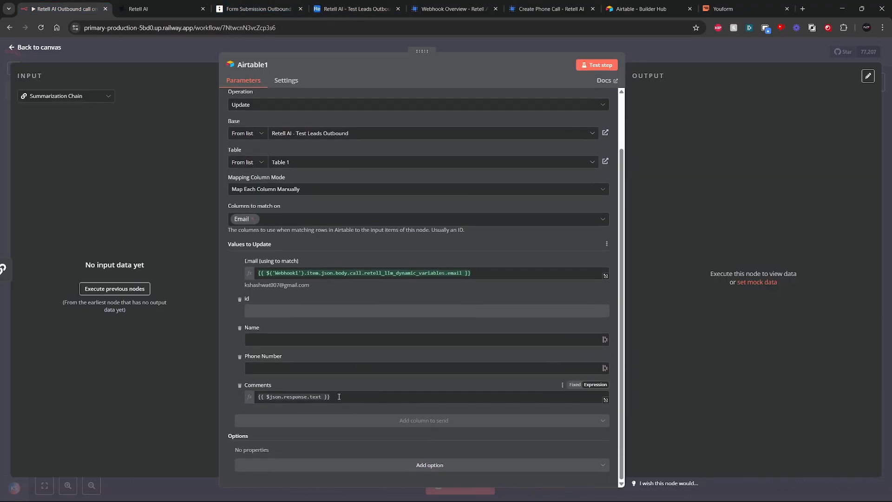
left_click(353, 8)
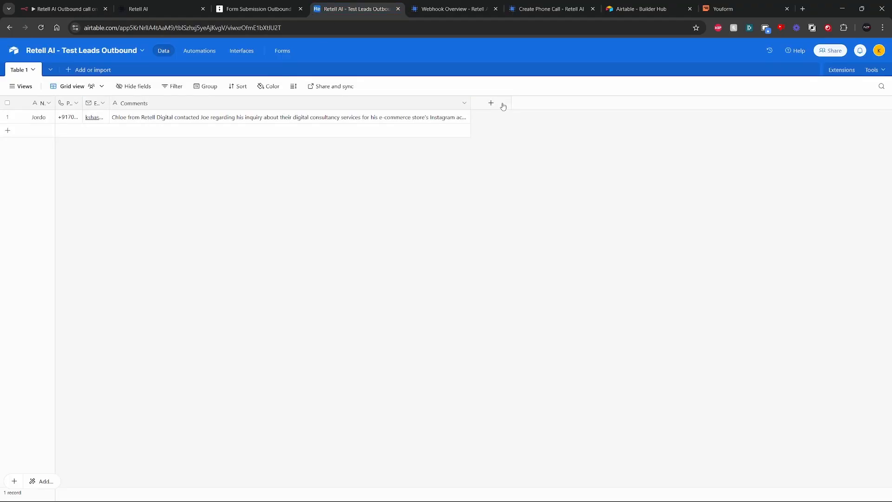
left_click(47, 4)
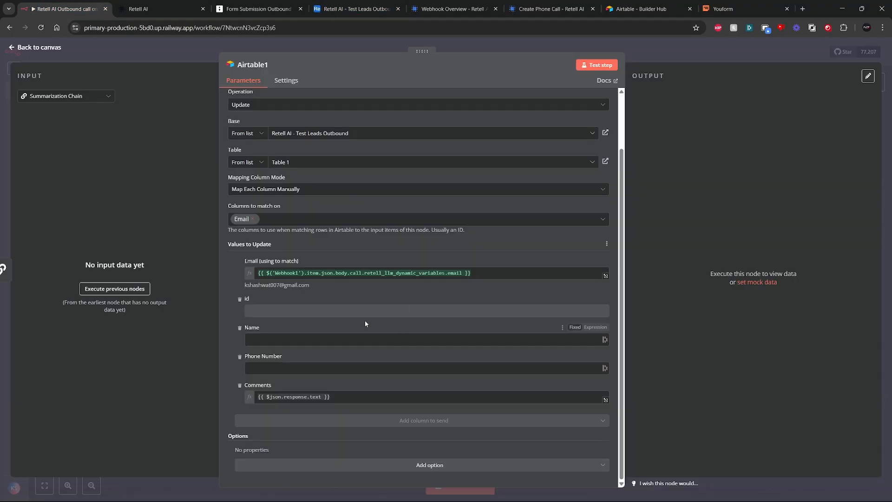
Step: Open the new credential form for the Airtable1 node, point out its Access Token field, and switch to Airtable Builder Hub
scroll(363, 308, "up", 1)
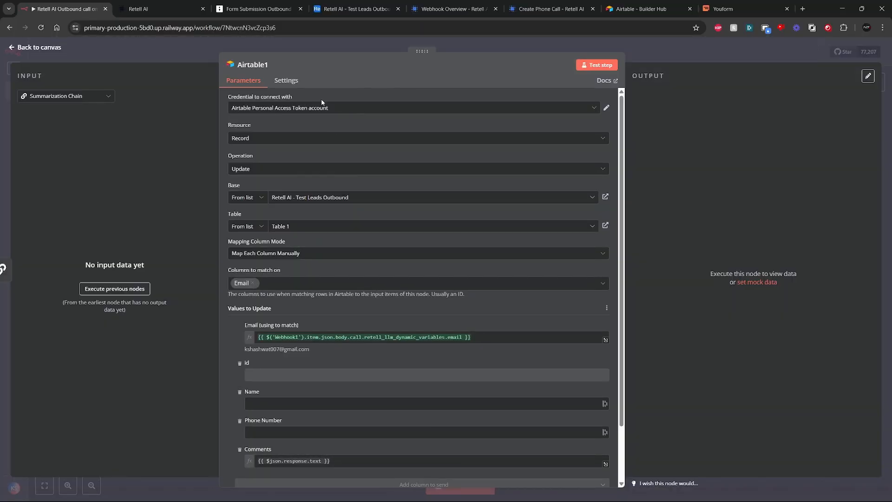
left_click(383, 110)
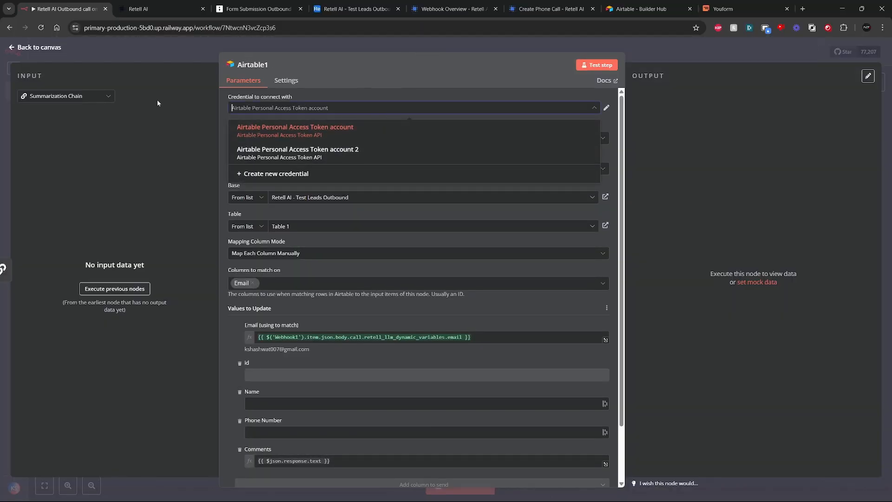
left_click(288, 175)
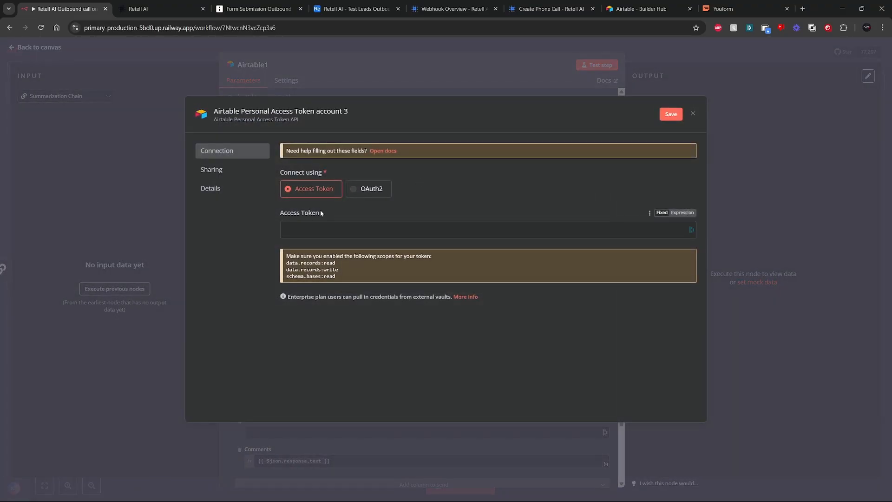
left_click(295, 229)
left_click(302, 212)
left_click(648, 11)
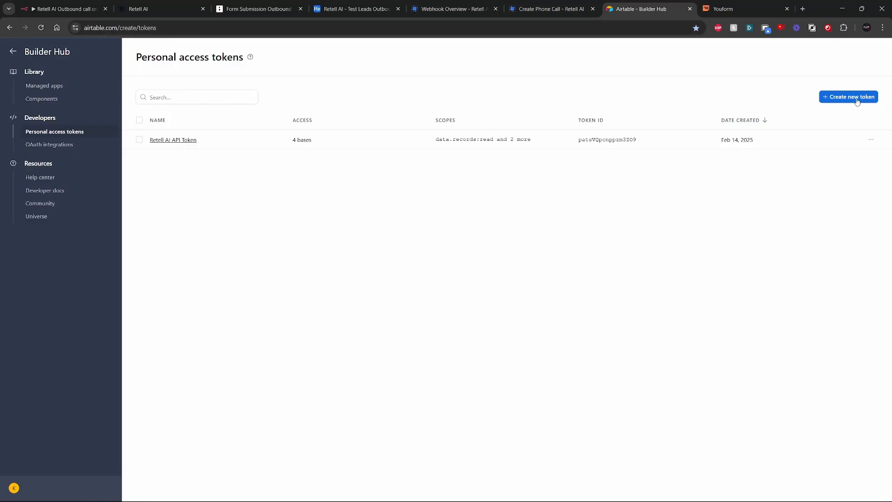
Step: View the Retell AI API Token's scopes and base access, look at the new token form, and cancel it
left_click(184, 140)
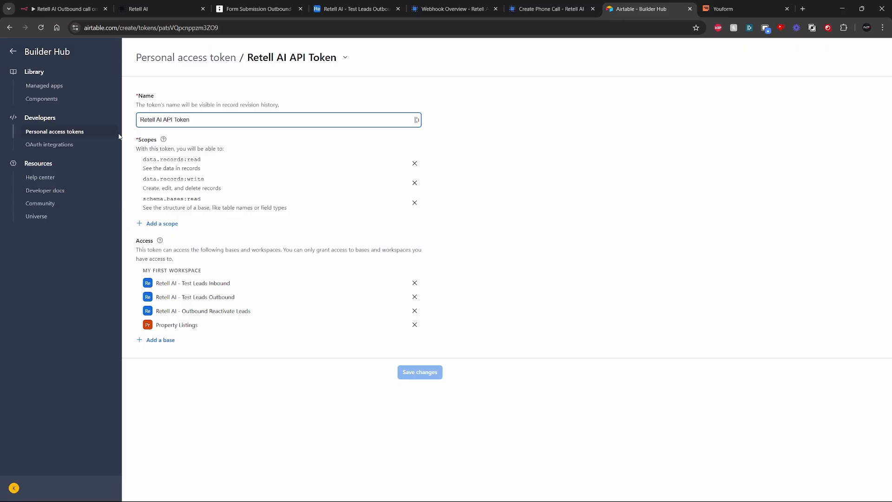
left_click(195, 66)
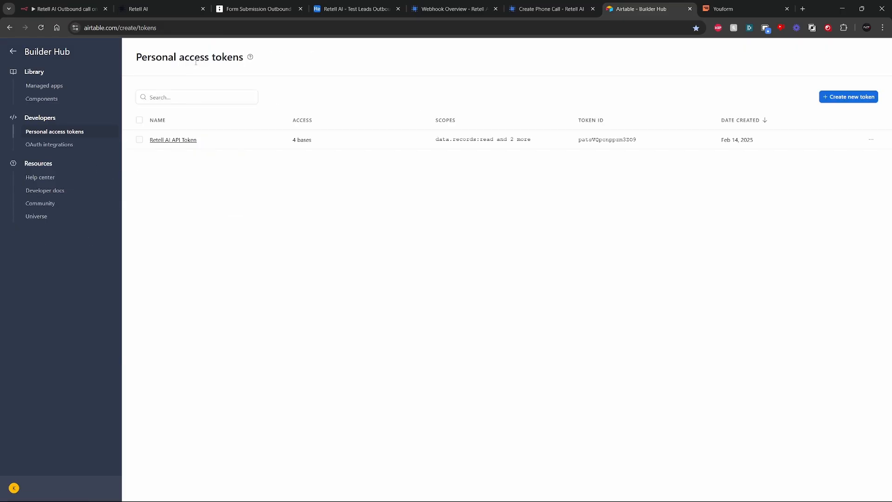
left_click(835, 99)
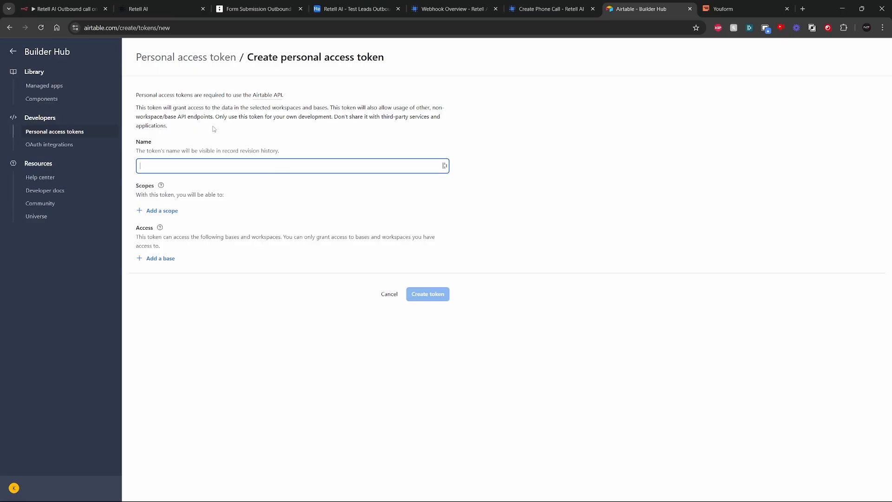
left_click(395, 294)
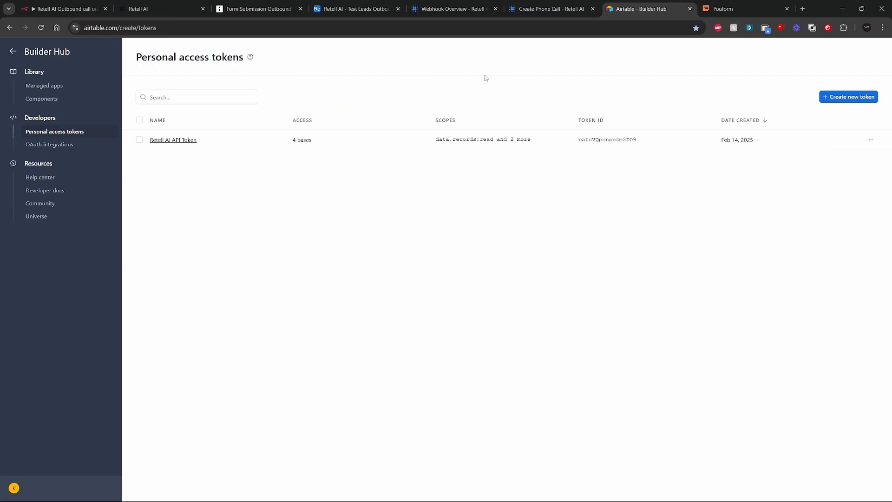
Step: Return to n8n, discard the new credential, and select Airtable Personal Access Token account for the Airtable1 node
left_click(65, 8)
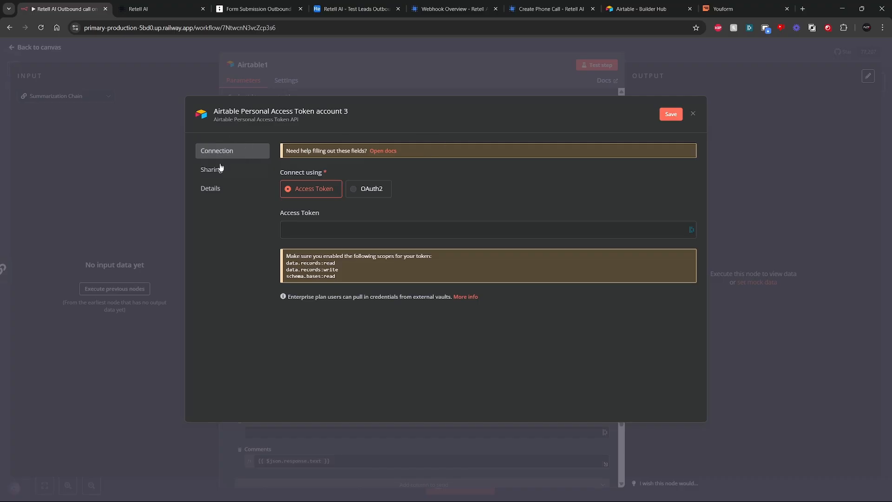
left_click(693, 113)
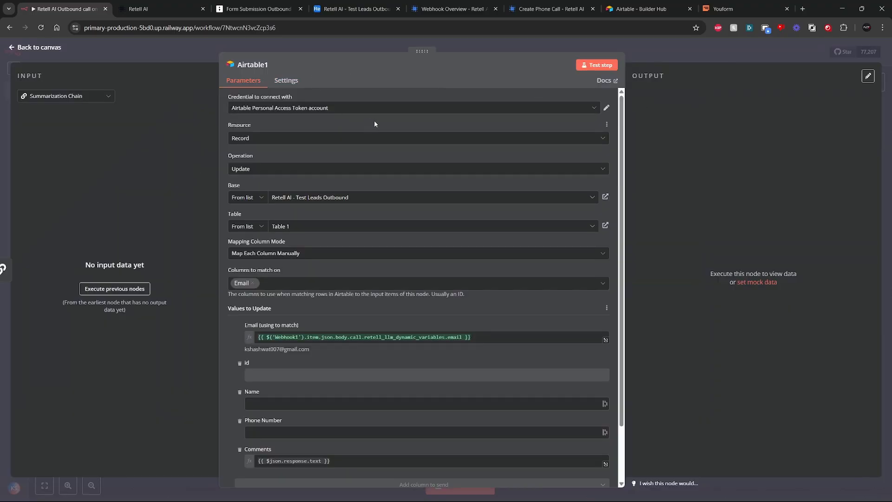
left_click(349, 108)
left_click(363, 130)
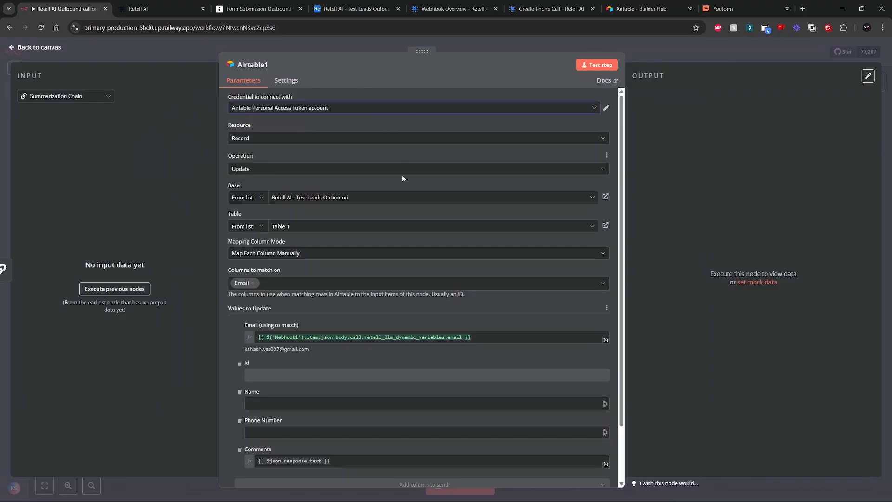
Step: Review the Airtable1 node's update parameters and return to the workflow canvas
scroll(362, 253, "down", 3)
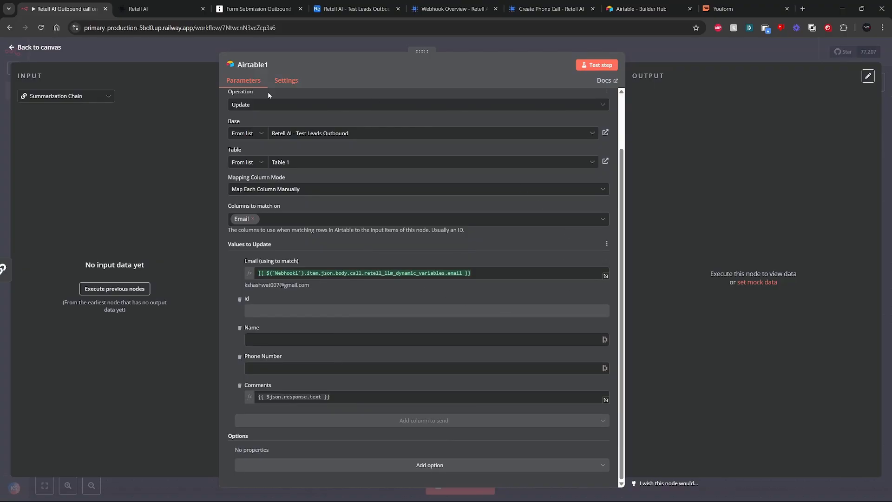
scroll(442, 138, "up", 3)
left_click(13, 47)
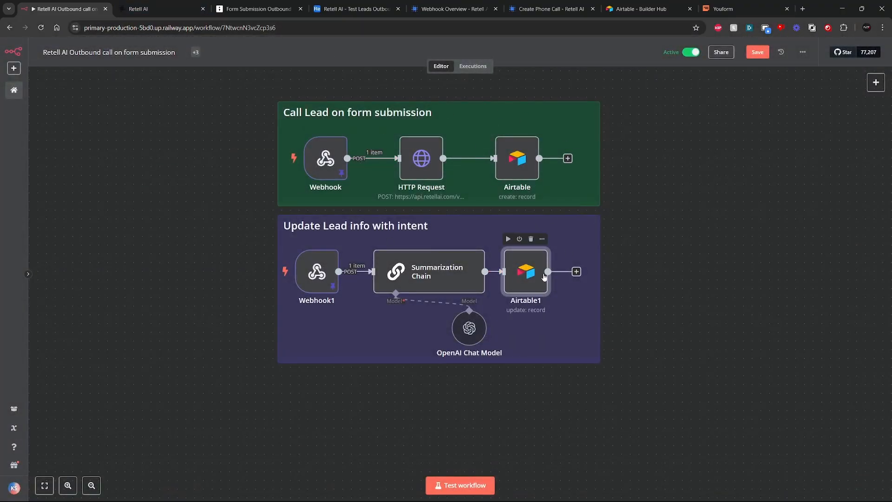
Step: Compare the Form Submission Outbound Agent flowchart in tldraw with the outbound agent's prompt tree in Retell AI
left_click(259, 9)
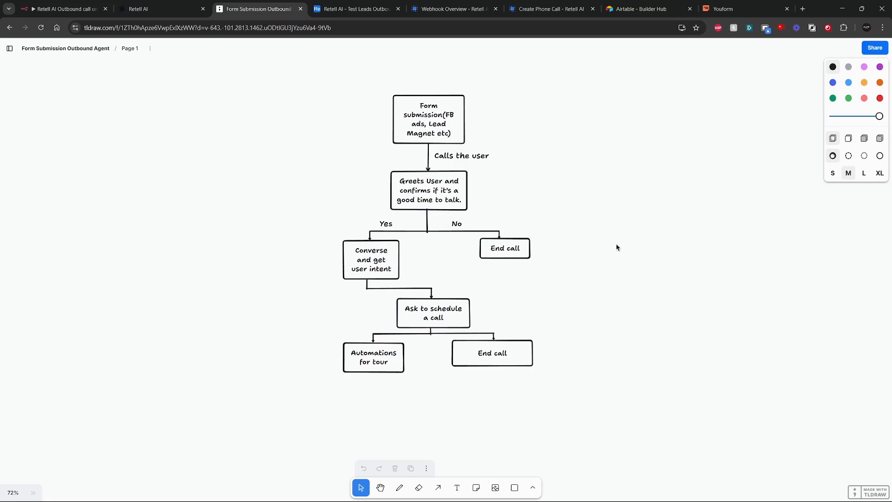
left_click(153, 9)
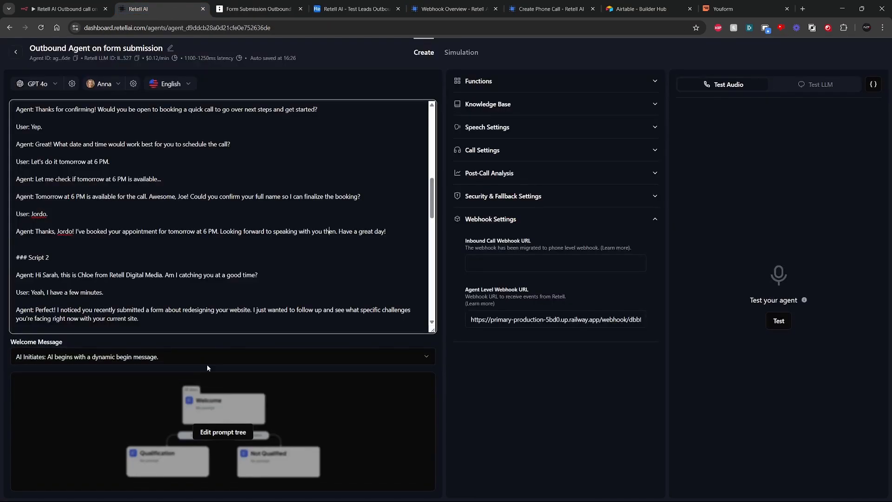
left_click(209, 401)
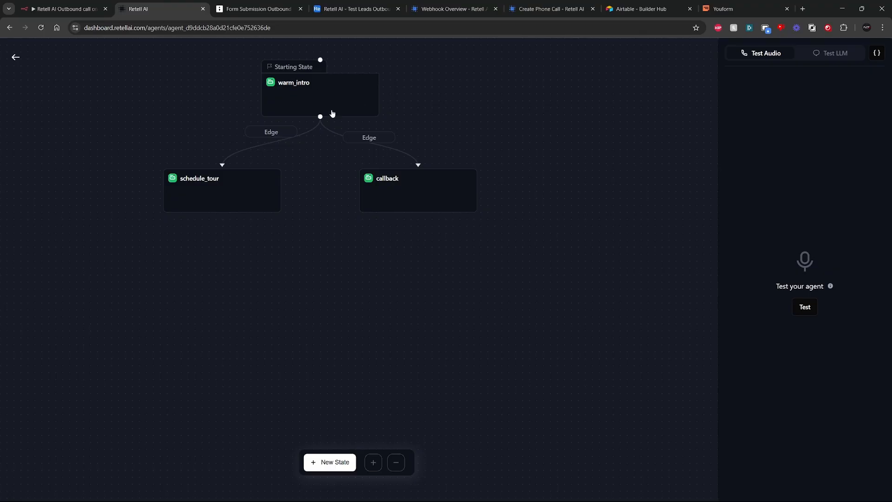
left_click(239, 194)
left_click(16, 57)
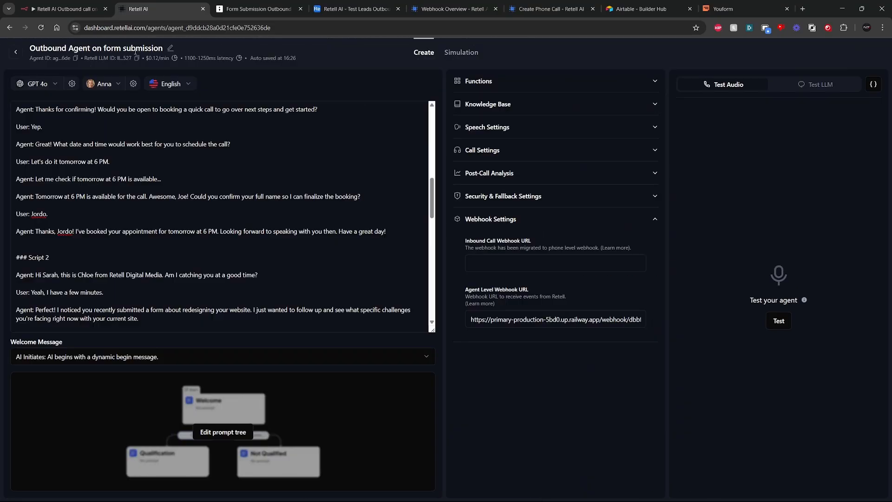
left_click(258, 8)
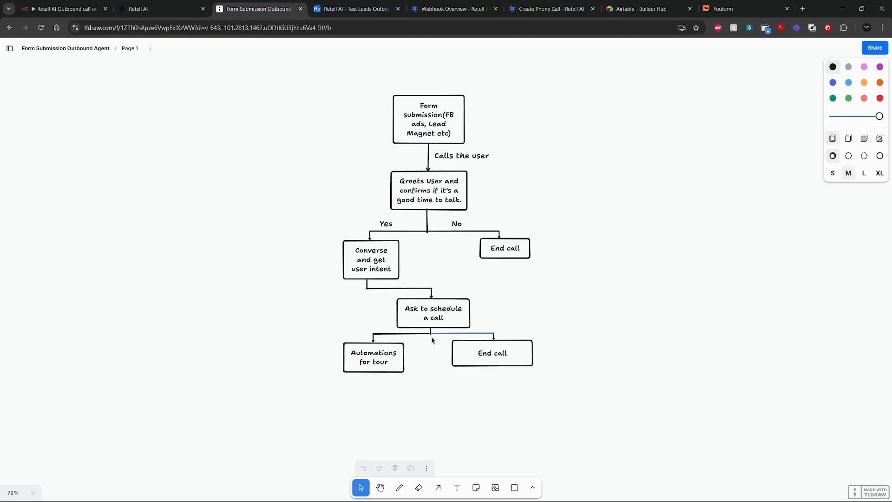
left_click(140, 8)
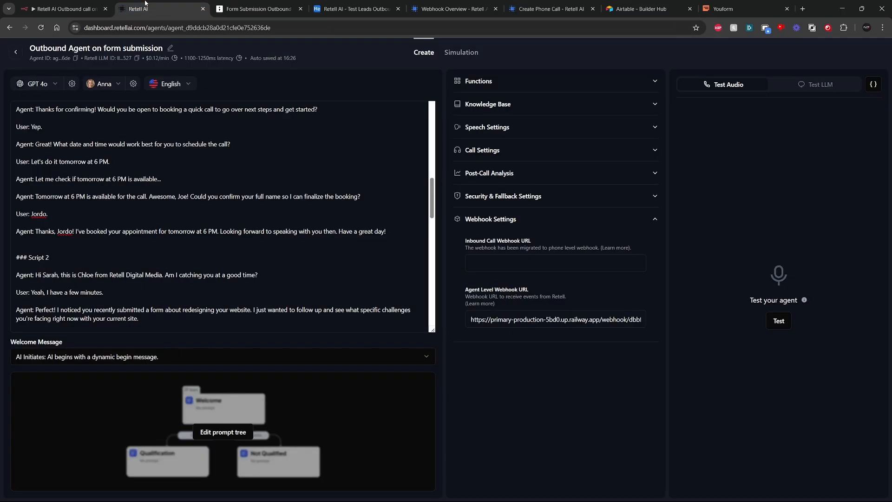
Step: Switch to n8n, save the Retell AI Outbound call on form submission workflow, and go to the workflows overview
left_click(84, 4)
left_click(13, 91)
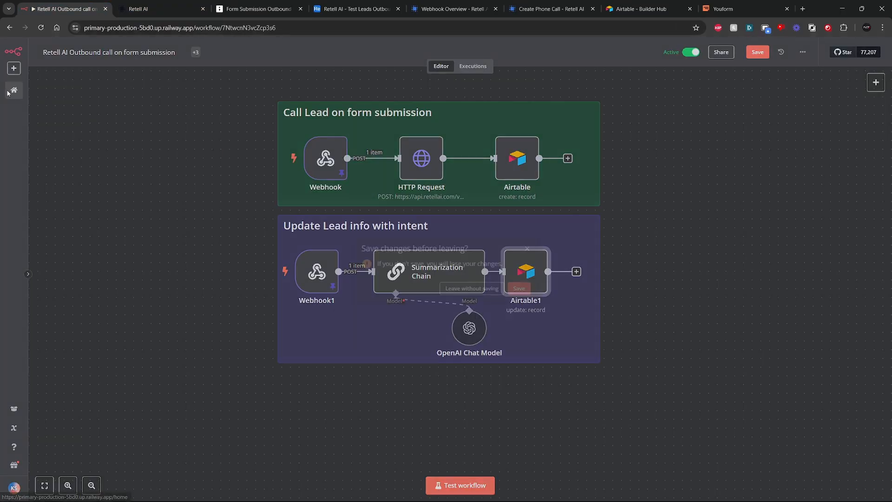
left_click(519, 290)
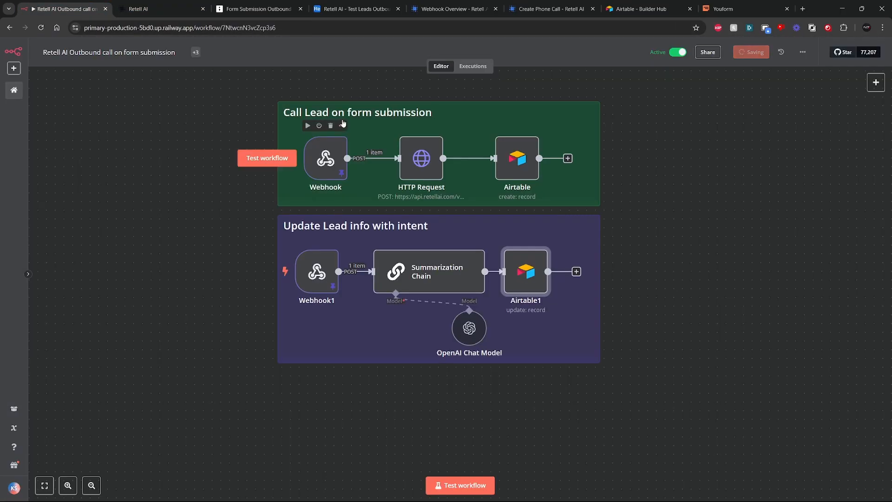
left_click(14, 90)
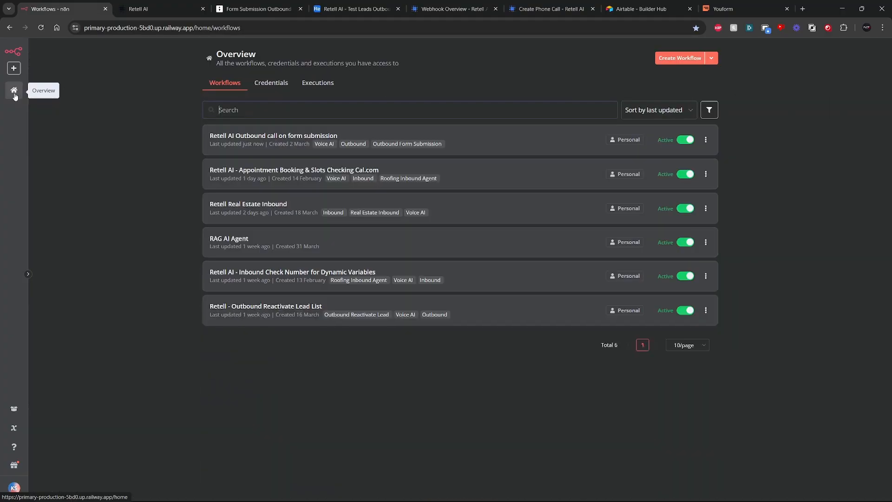
Step: Open the Retell AI - Appointment Booking & Slots Checking Cal.com workflow and highlight its Check Availability and Book Appointment sections
left_click(363, 150)
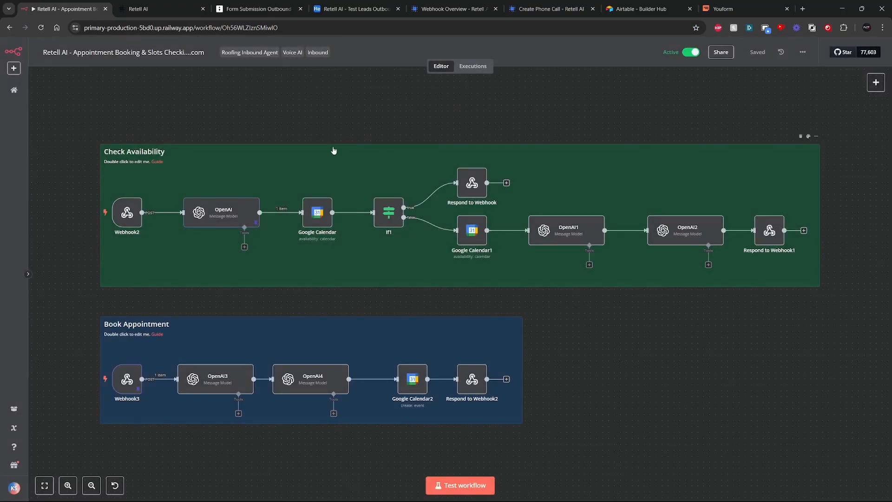
left_click_drag(76, 93, 838, 437)
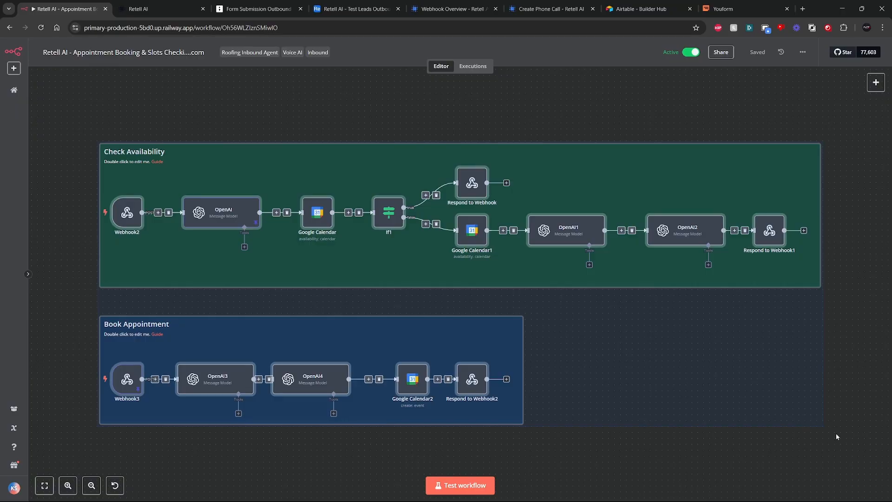
left_click(859, 454)
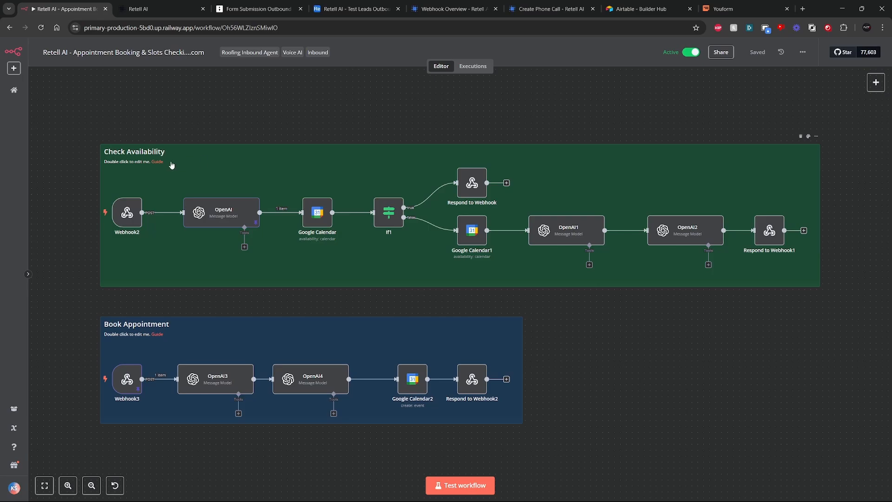
Step: Switch to Retell AI and bring up the check_availability custom function in the schedule_tour state of the prompt tree
left_click(324, 5)
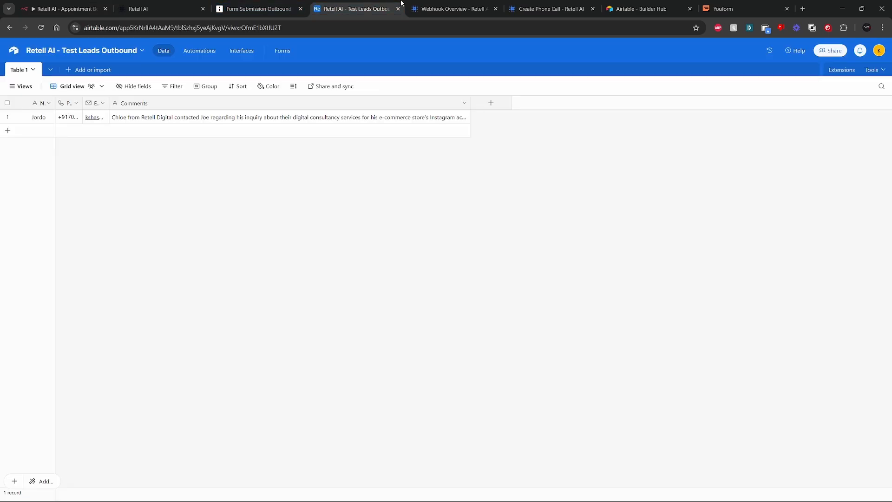
left_click(154, 8)
left_click(242, 437)
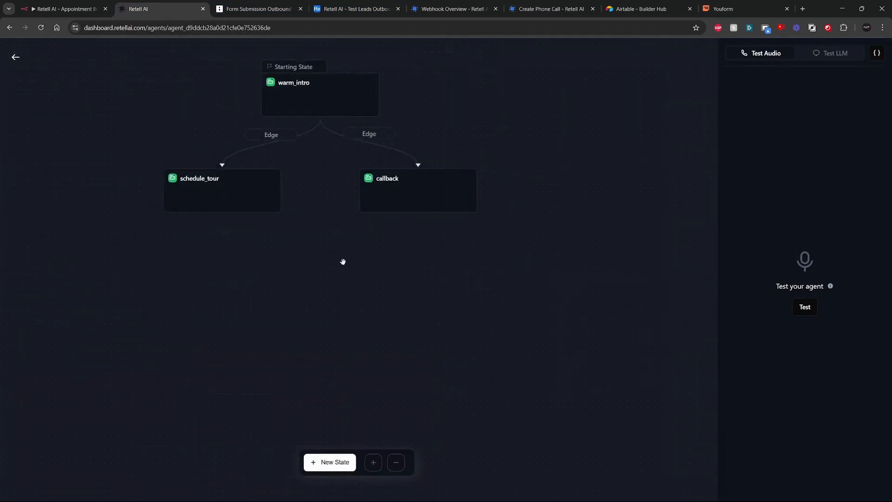
left_click(217, 190)
scroll(658, 321, "down", 3)
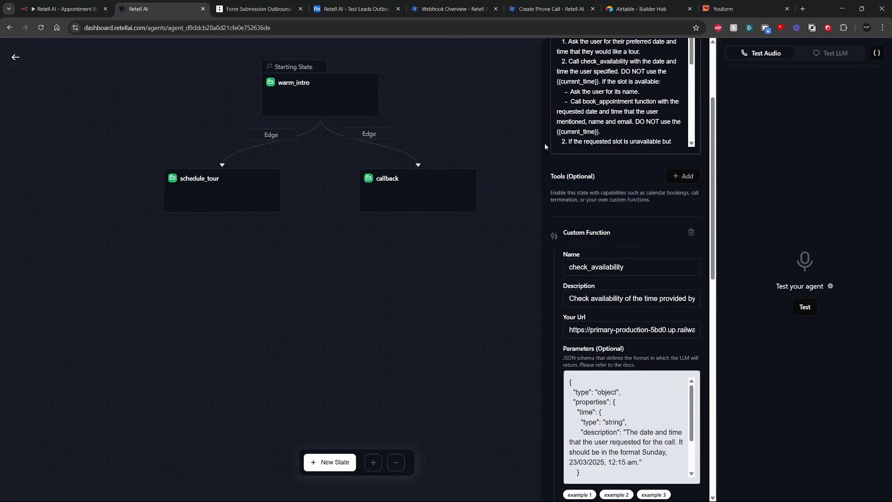
Step: Compare the Webhook2 node's URL in n8n with the URL of Retell AI's check_availability function
left_click(65, 9)
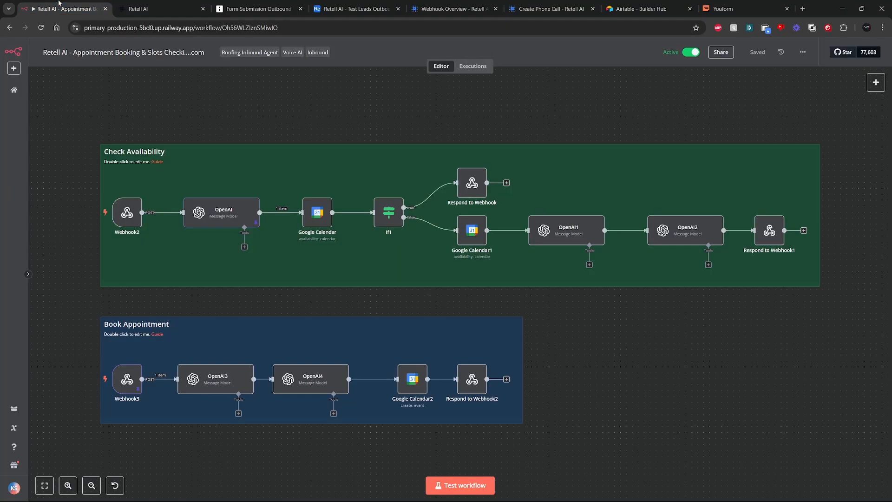
double_click(131, 214)
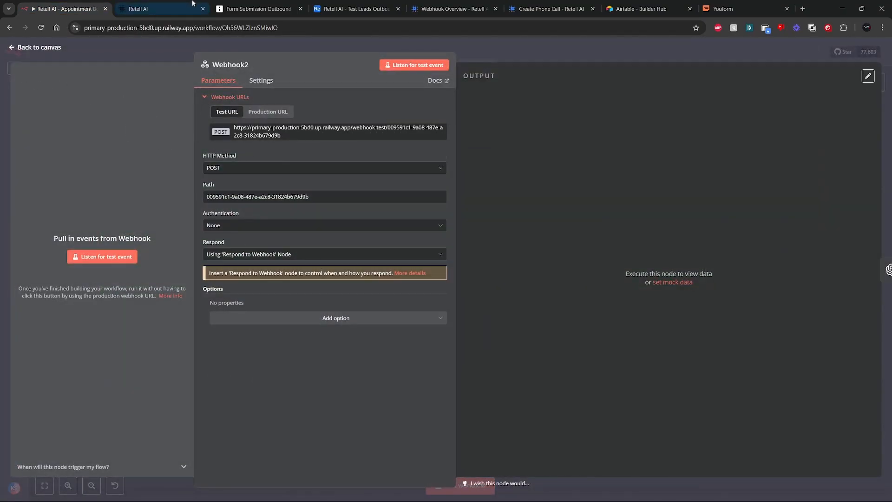
left_click(160, 4)
double_click(609, 329)
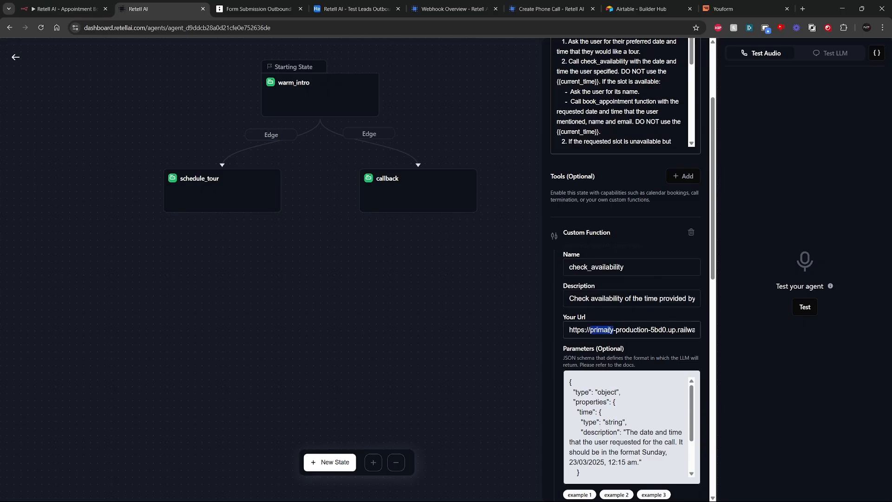
left_click(657, 328)
left_click(61, 8)
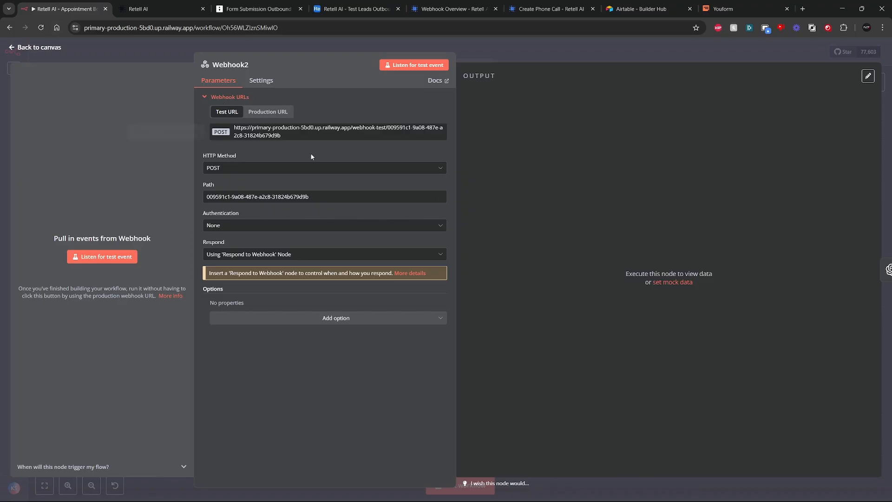
left_click(11, 48)
Step: Open the first OpenAI node in Check Availability, enlarge its system prompt, and highlight the ISO 8601 example
double_click(222, 208)
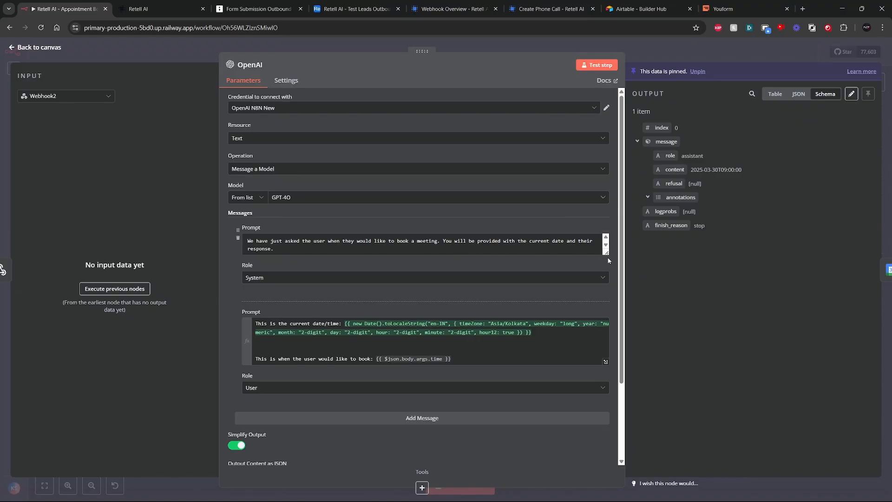
left_click_drag(607, 253, 607, 333)
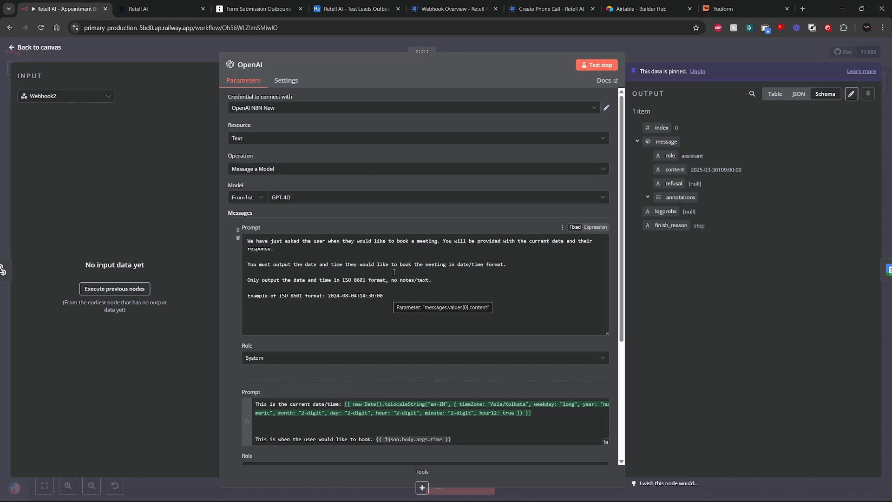
left_click_drag(393, 296, 328, 296)
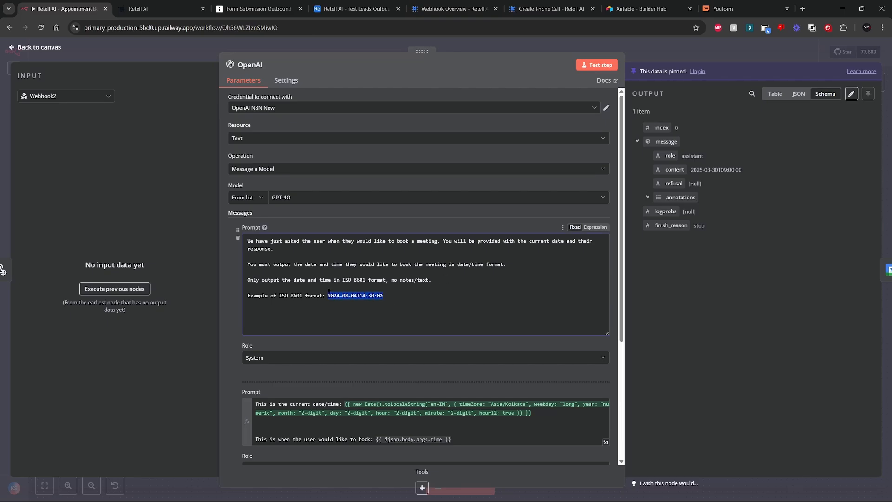
left_click(365, 289)
Step: Compare the time format in Retell AI's check_availability parameters with the ISO 8601 example in the OpenAI node's system prompt
left_click(149, 9)
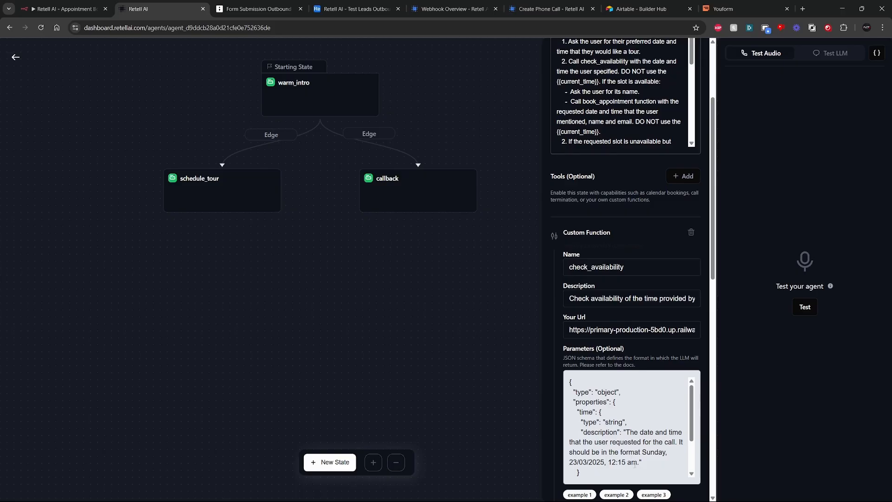
scroll(634, 465, "down", 2)
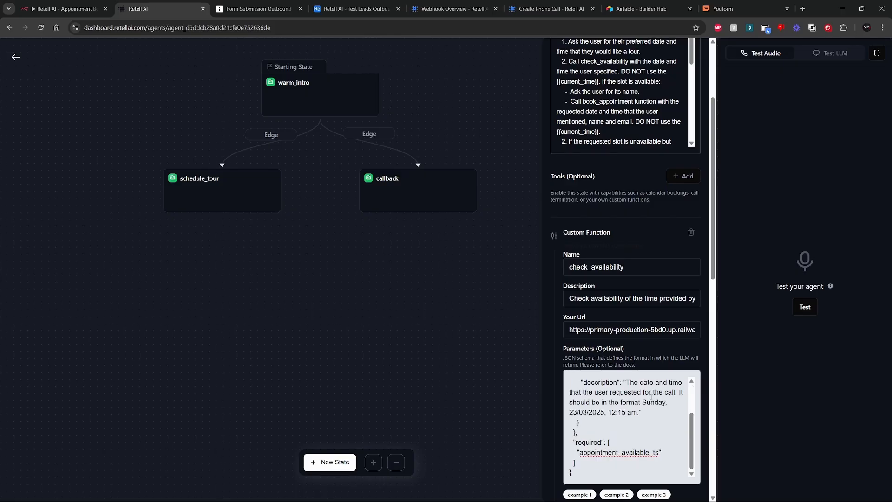
left_click(65, 9)
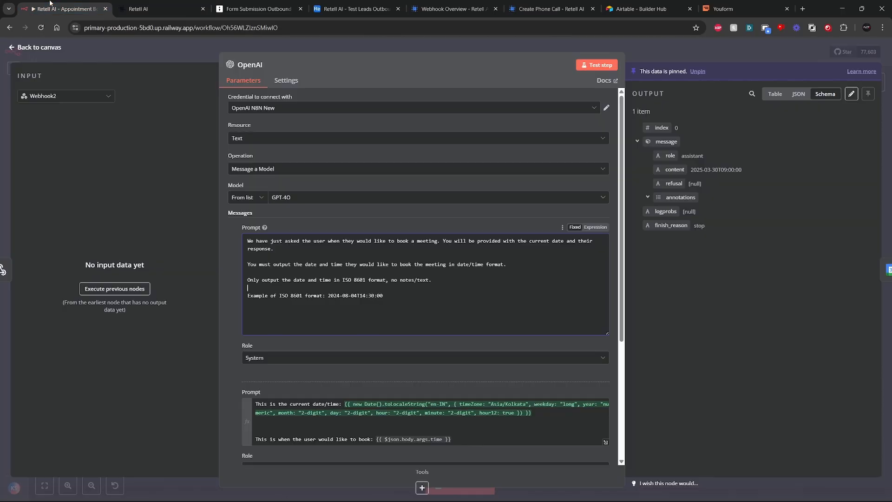
left_click_drag(328, 296, 383, 296)
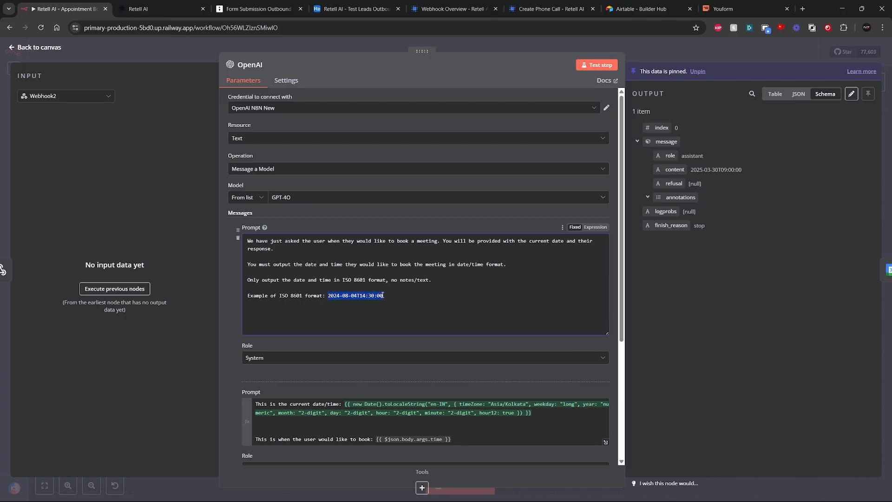
left_click(385, 300)
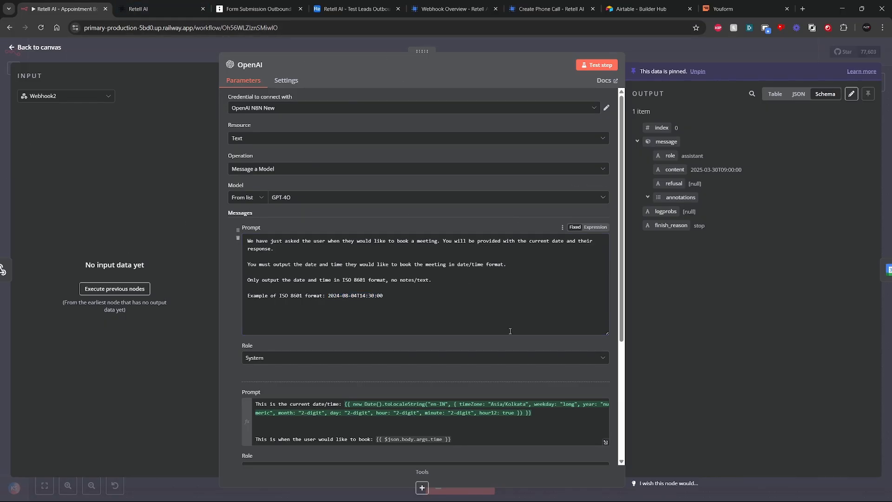
Step: Highlight the current date/time expression in the OpenAI node's user prompt, preview its result, and close the node
scroll(356, 299, "down", 3)
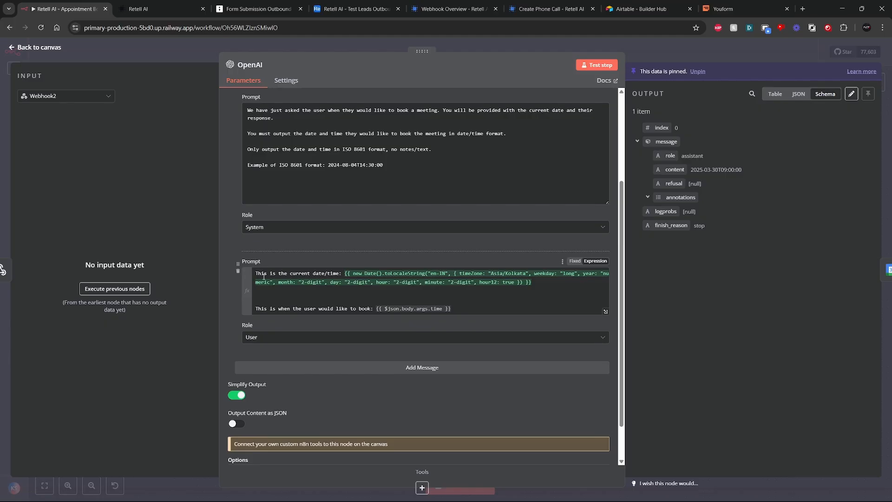
left_click_drag(256, 274, 537, 283)
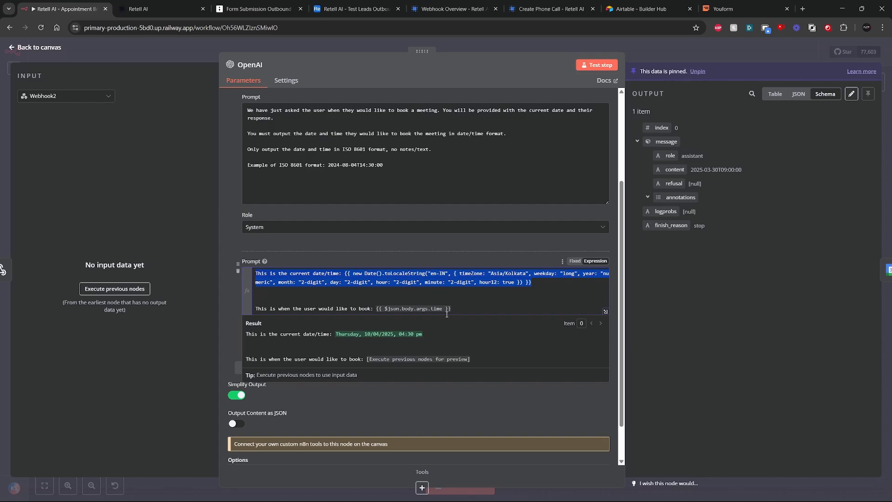
left_click(14, 47)
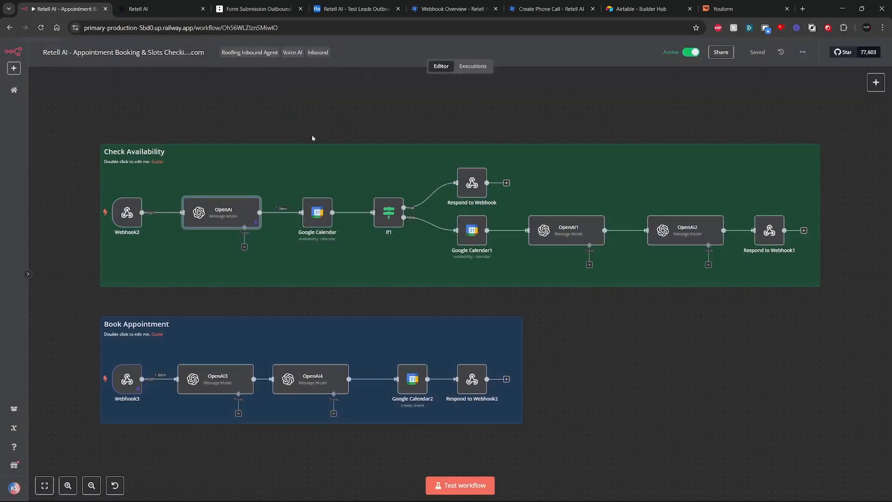
Step: Glance at the OpenAI3 node in Book Appointment, and open the Google Calendar node that checks availability
double_click(249, 372)
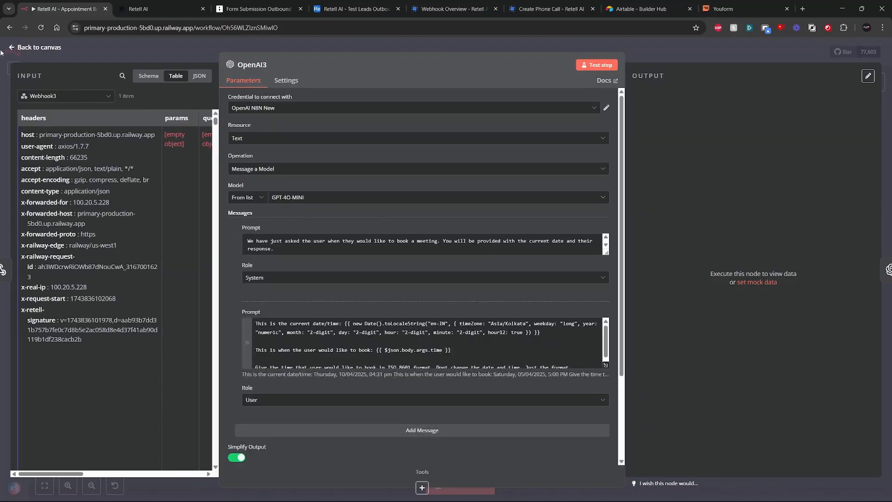
left_click(14, 47)
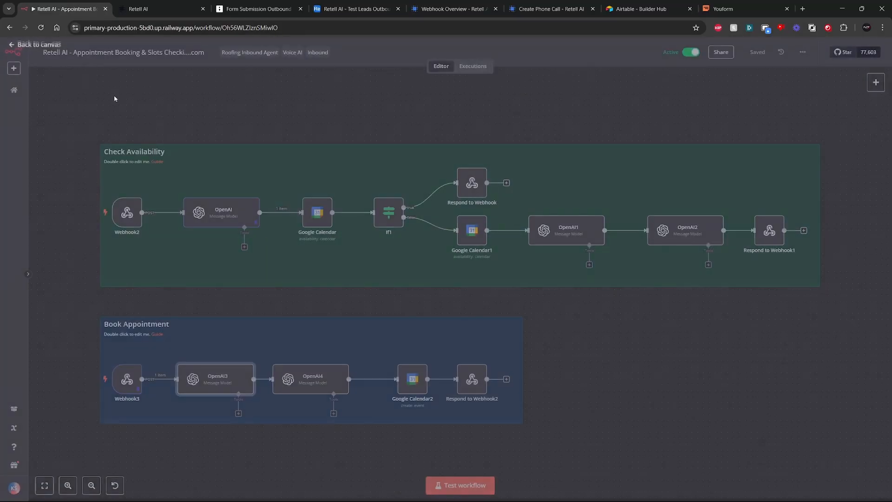
double_click(323, 219)
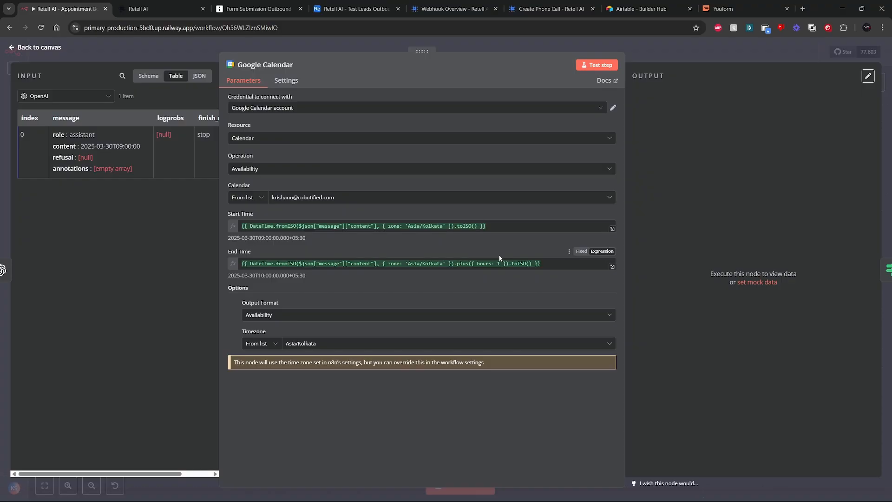
Step: Close the Google Calendar node, highlight the slot-available message in Respond to Webhook's response body, and return to the canvas
left_click(11, 47)
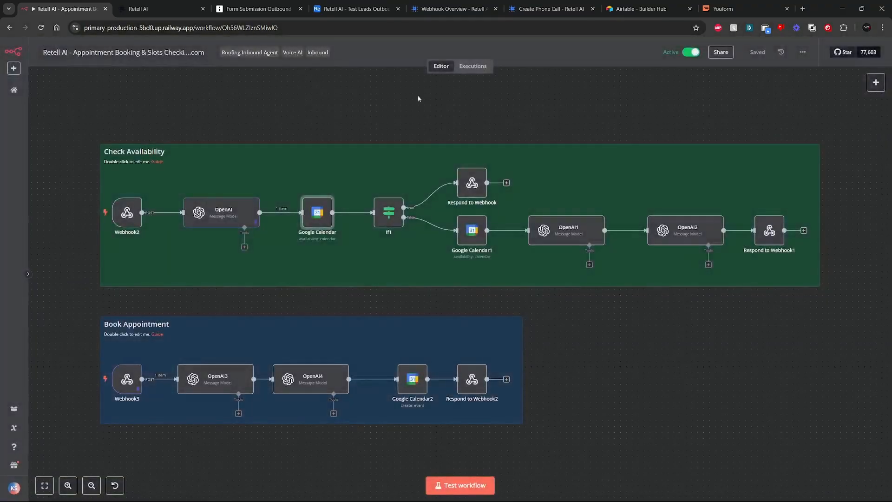
double_click(472, 182)
left_click_drag(246, 179, 368, 183)
left_click(483, 180)
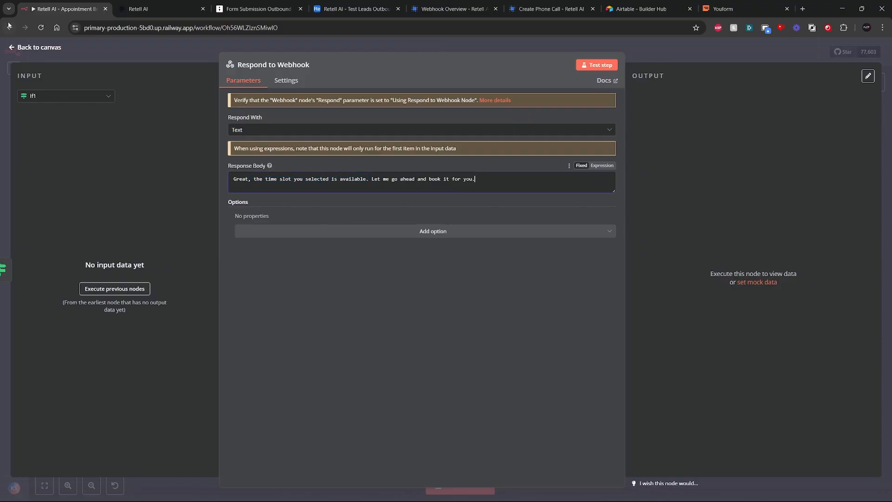
left_click(14, 47)
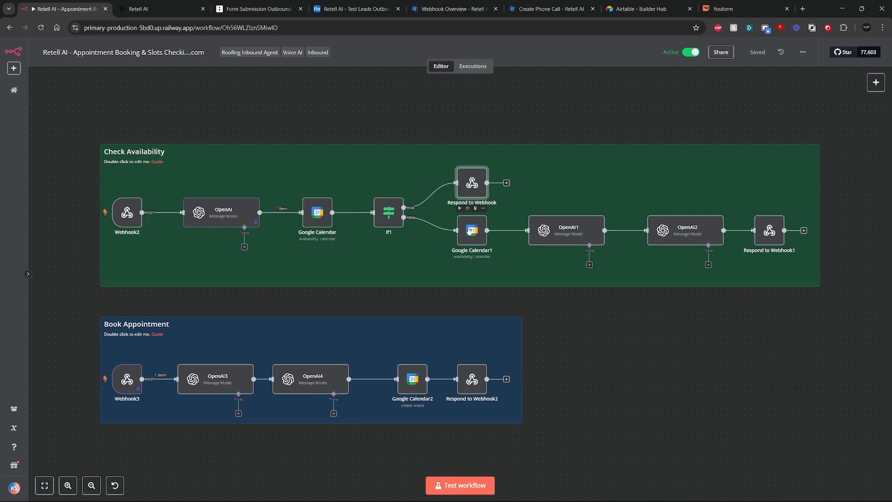
Step: Inspect the Google Calendar1 node in Check Availability, highlighting the 7-hour offset in the End Time expression, and close the node
double_click(472, 230)
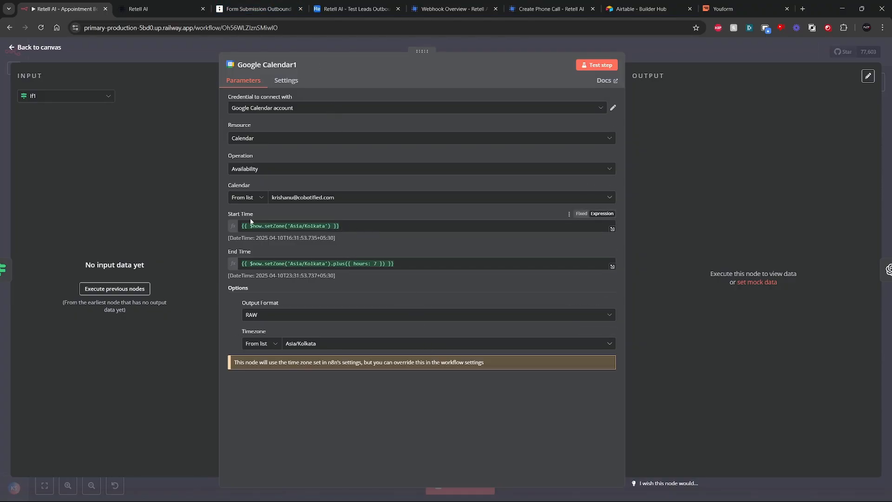
left_click_drag(374, 264, 387, 264)
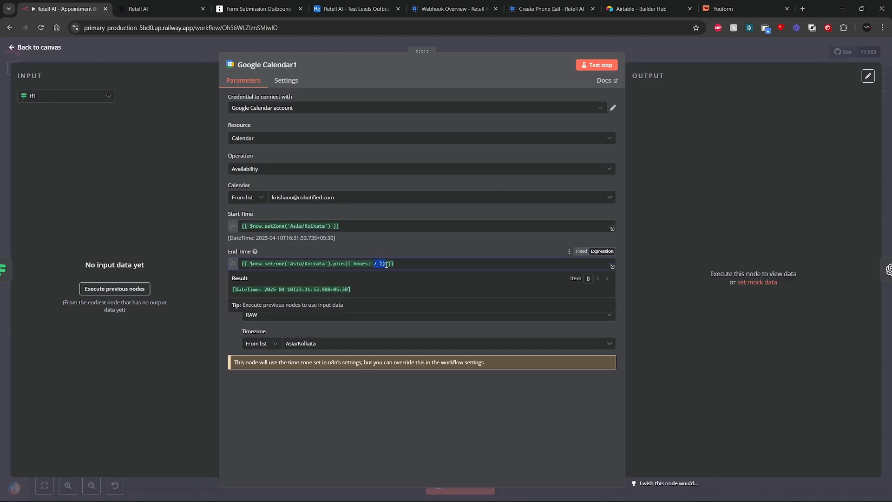
left_click(82, 171)
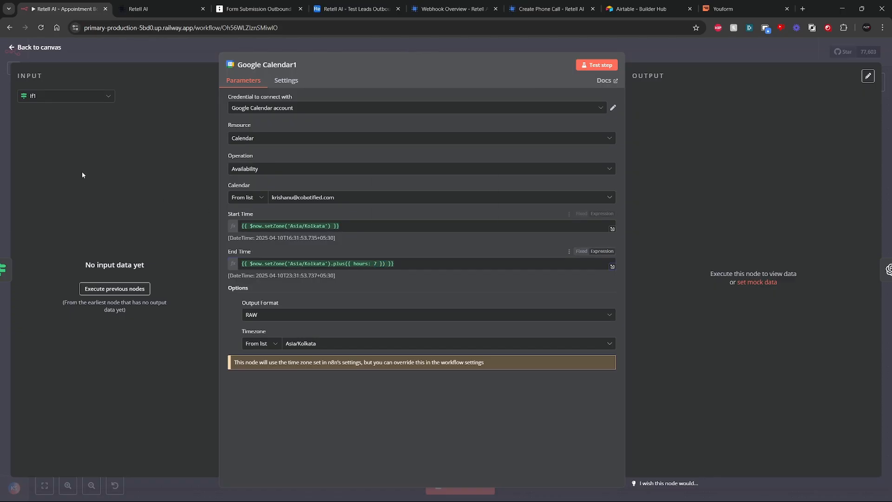
left_click(10, 48)
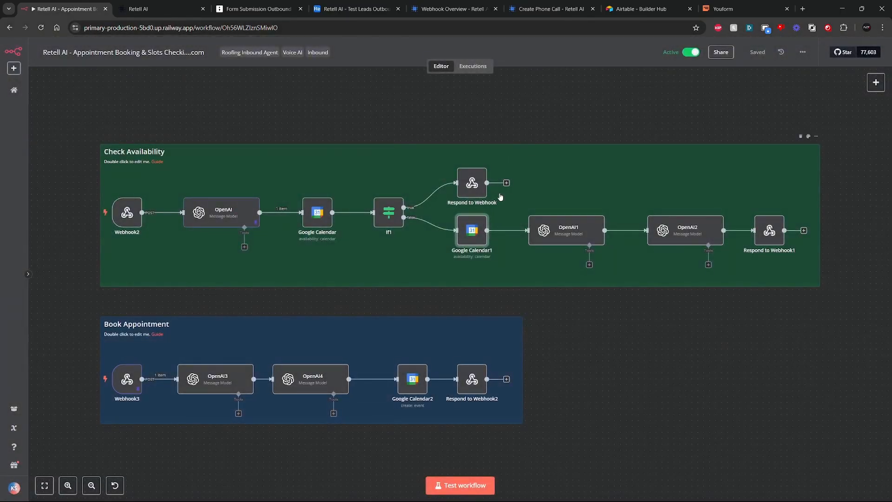
Step: Open the OpenAI1 node and highlight the request for three alternative 60-minute time slots in its user prompt
double_click(567, 229)
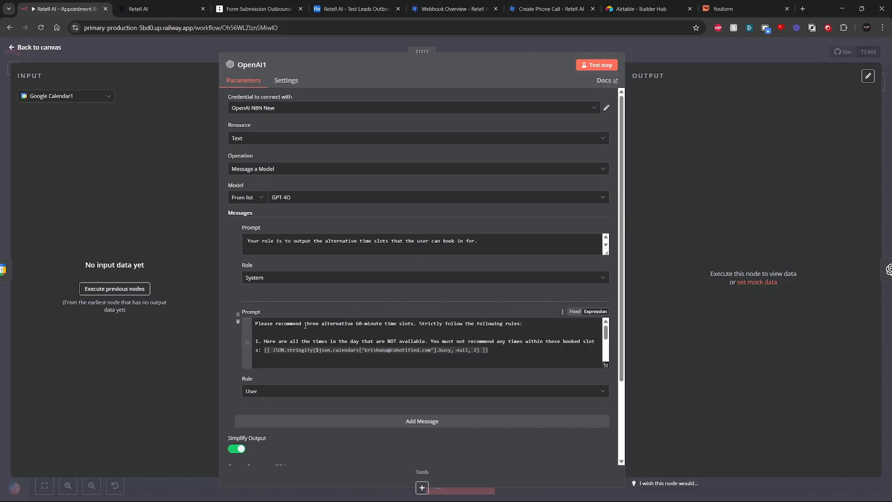
left_click_drag(304, 324, 505, 329)
left_click(531, 334)
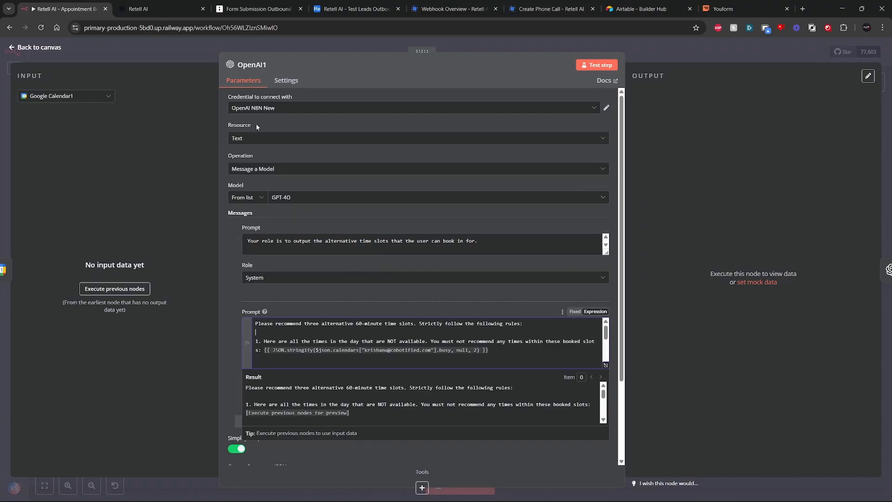
Step: Glance at the Retell AI agent, close the OpenAI1 node, and review Google Calendar1's start and end time expressions
left_click(160, 4)
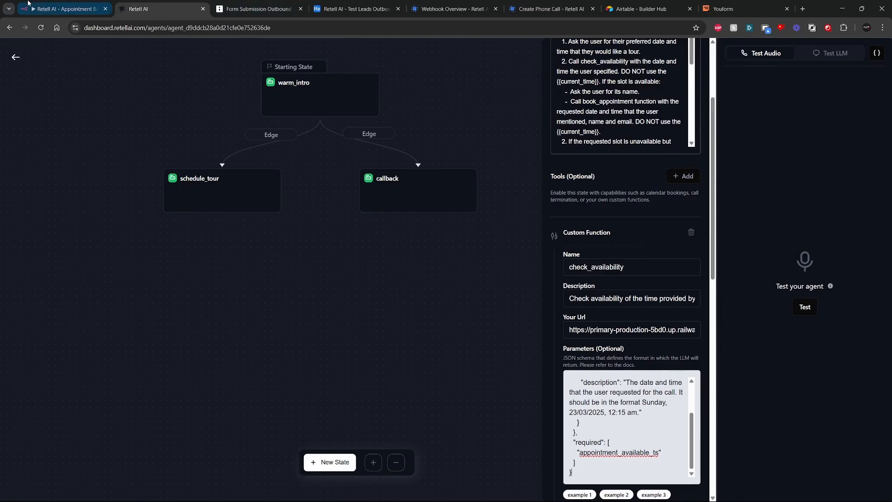
left_click(65, 8)
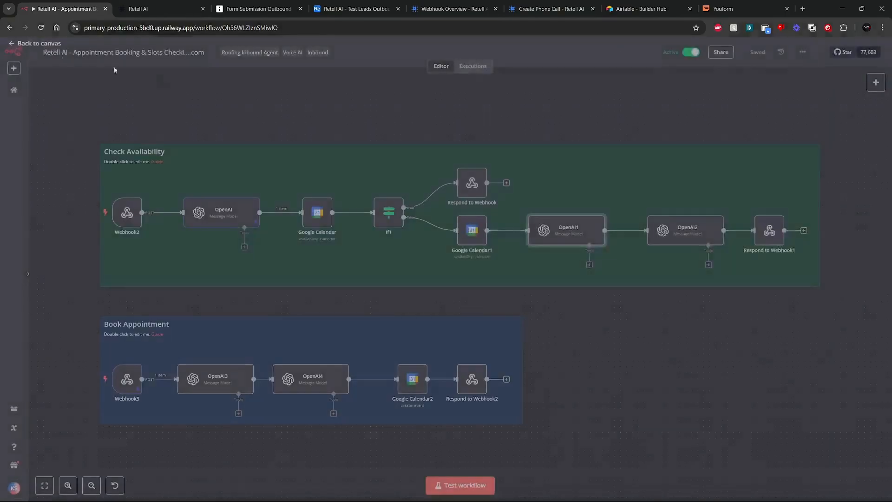
left_click(13, 47)
double_click(470, 237)
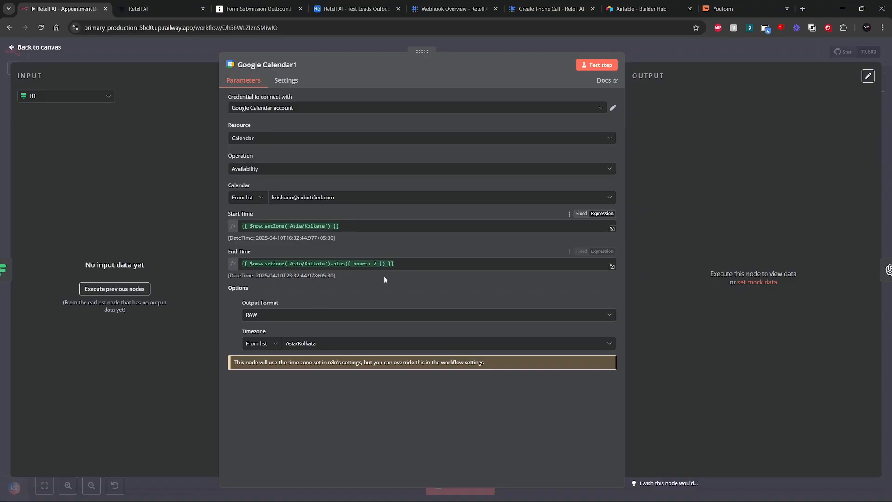
left_click(13, 47)
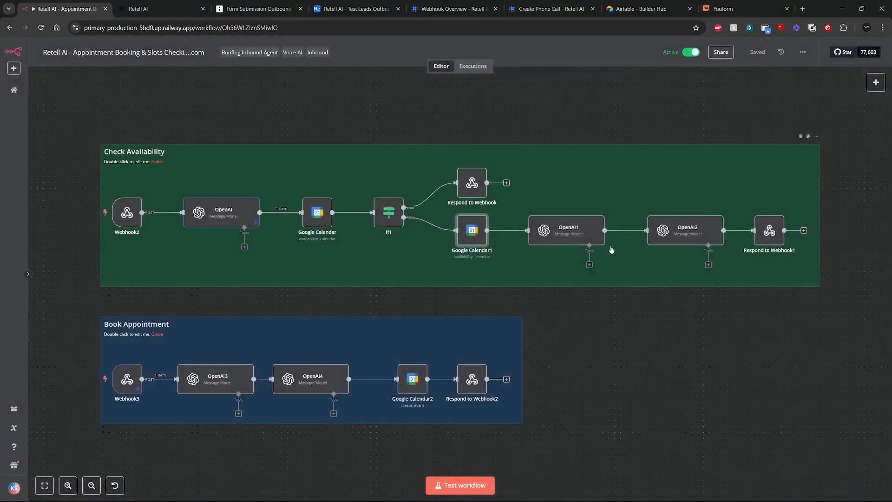
Step: Open the OpenAI2 node, enlarge its system prompt, highlight the opening role instructions, and close the node
double_click(689, 231)
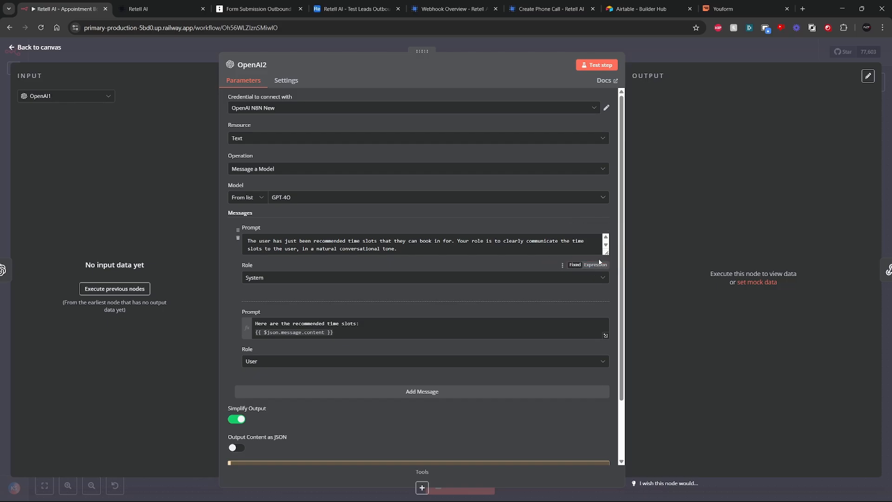
left_click(253, 235)
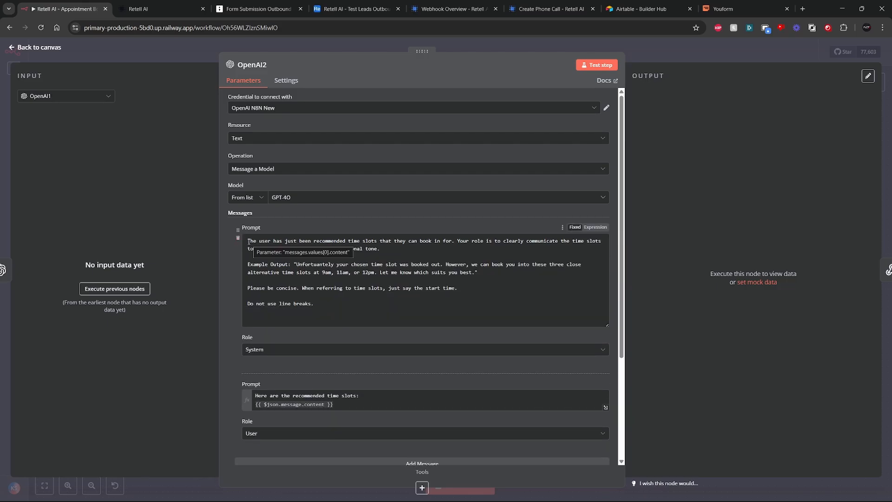
left_click_drag(248, 241, 390, 252)
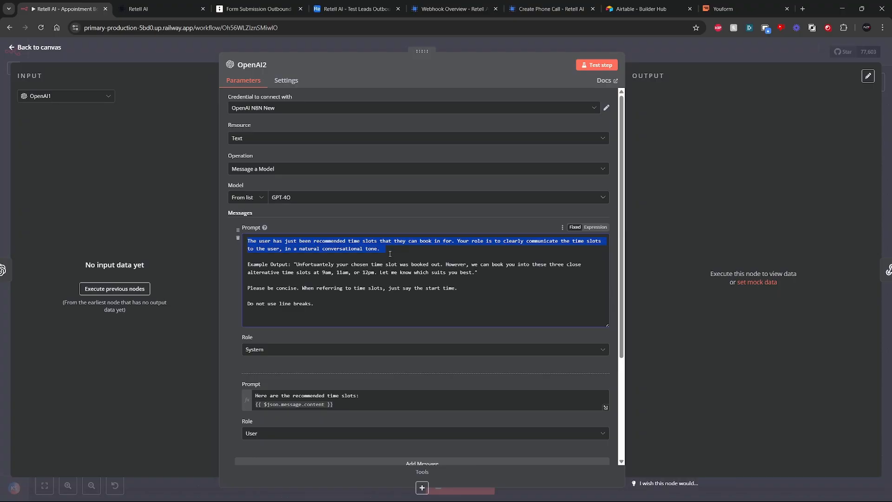
left_click(390, 256)
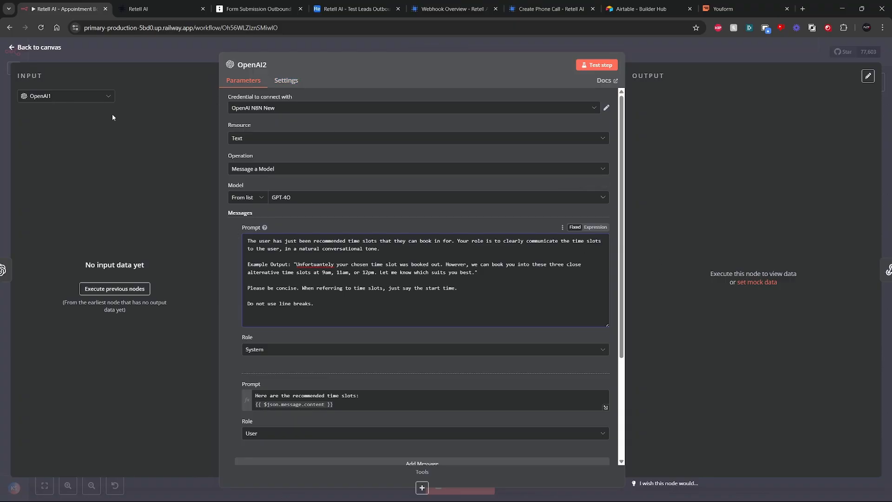
left_click(13, 48)
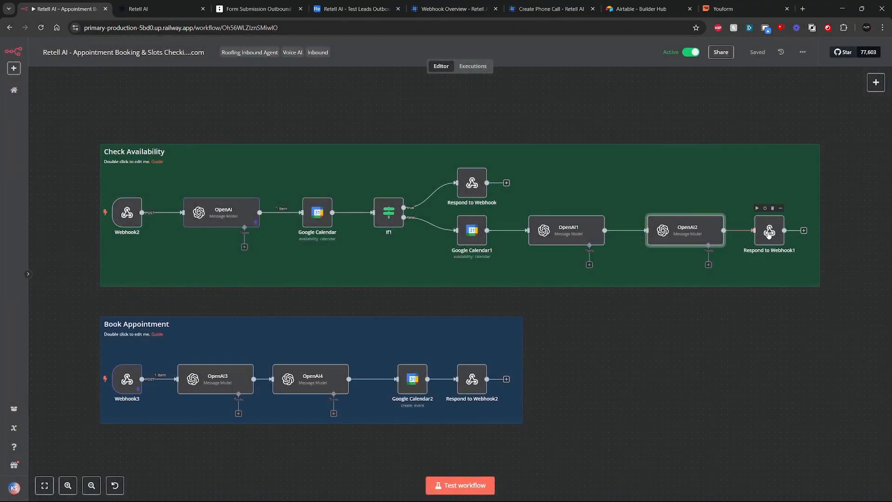
Step: In the Retell AI agent, locate the book_appointment custom function and highlight its name and webhook URL
left_click(142, 8)
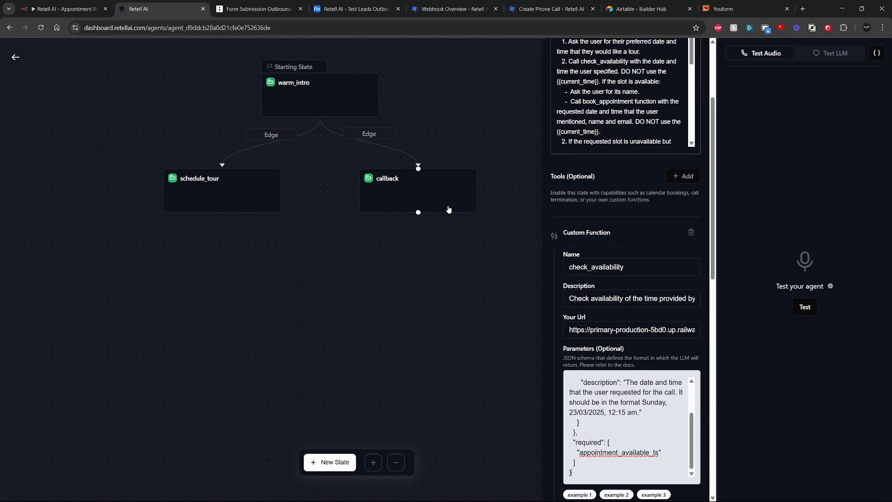
left_click(63, 9)
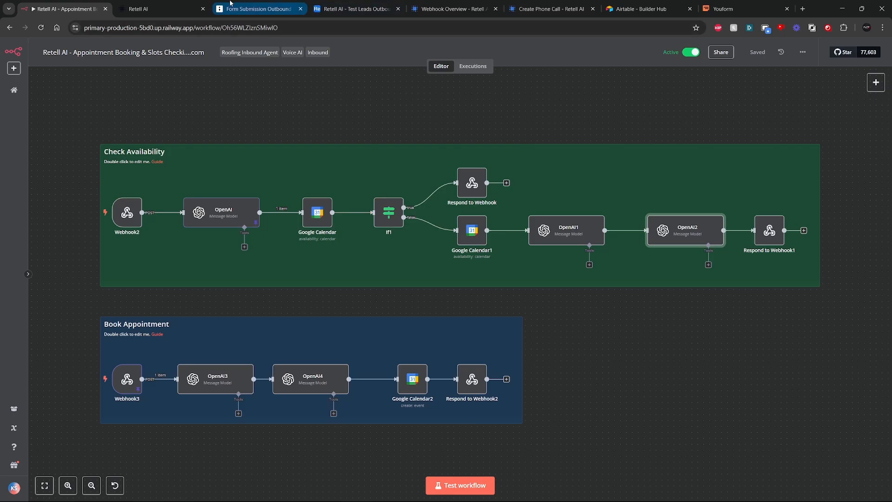
left_click(140, 9)
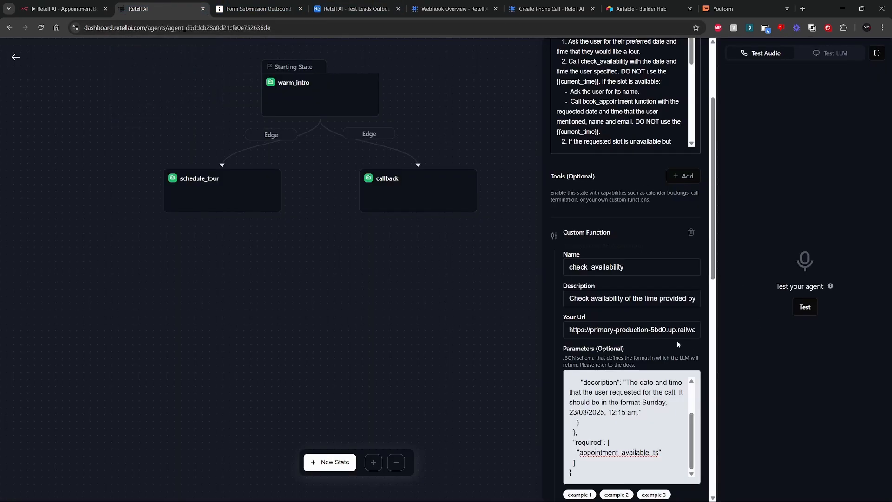
scroll(678, 345, "down", 7)
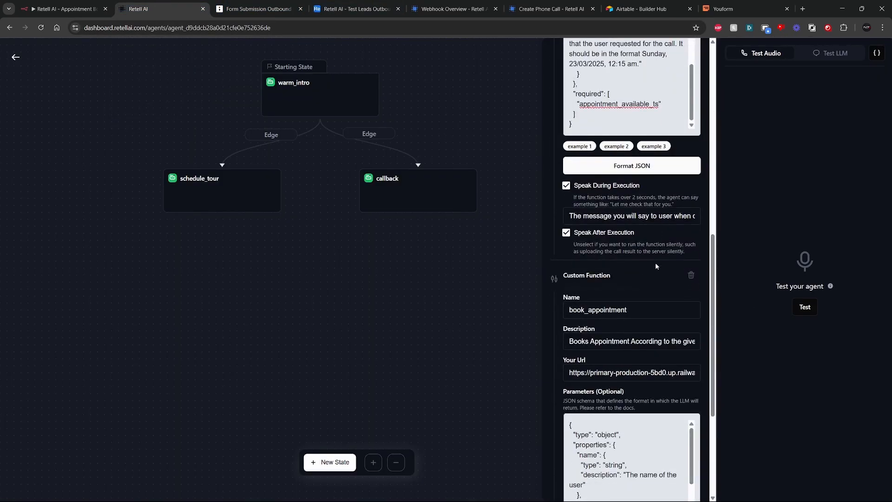
scroll(657, 265, "down", 2)
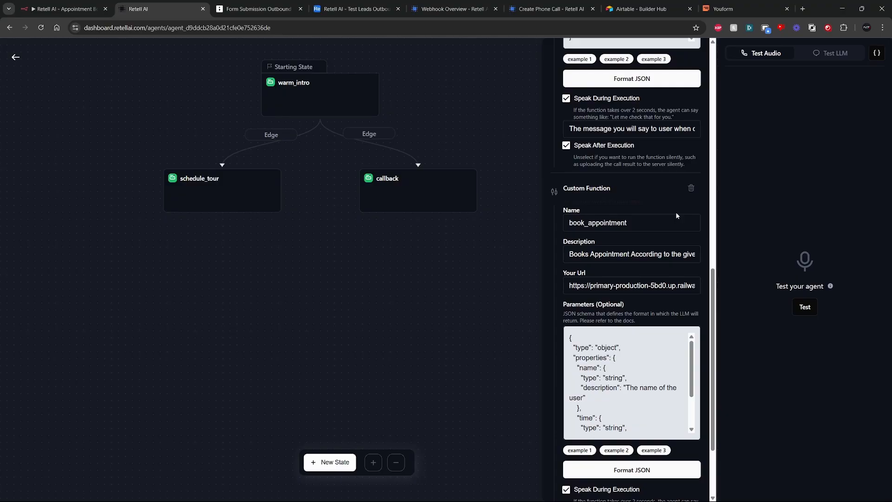
left_click_drag(649, 225, 571, 220)
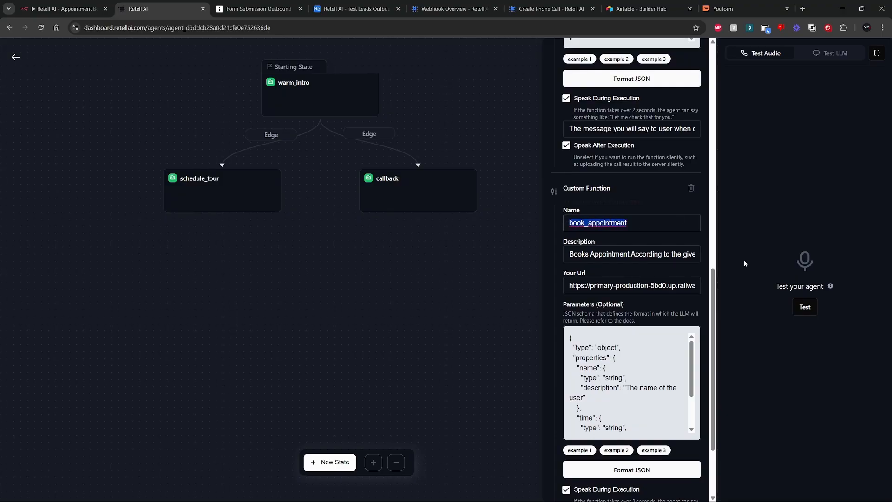
left_click(543, 263)
left_click_drag(589, 284, 665, 286)
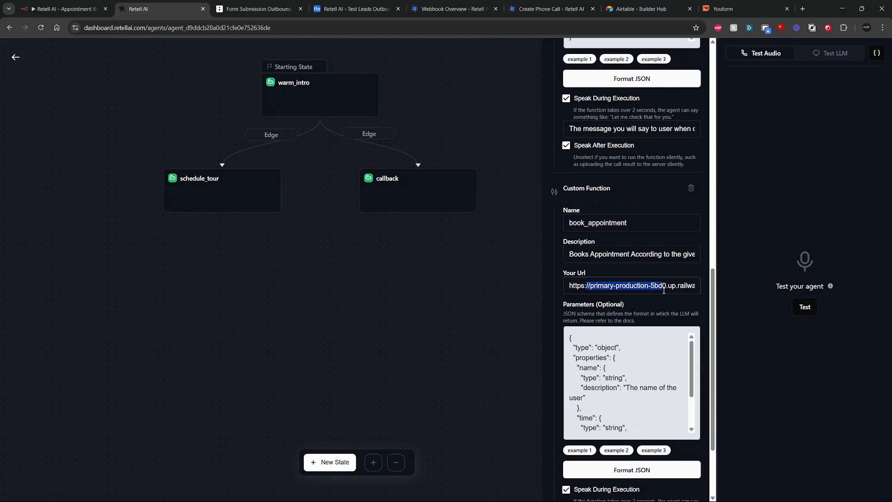
left_click(480, 245)
Step: Switch back to the n8n workflow, view the Webhook3 node in Book Appointment, and close it
left_click(65, 9)
double_click(124, 375)
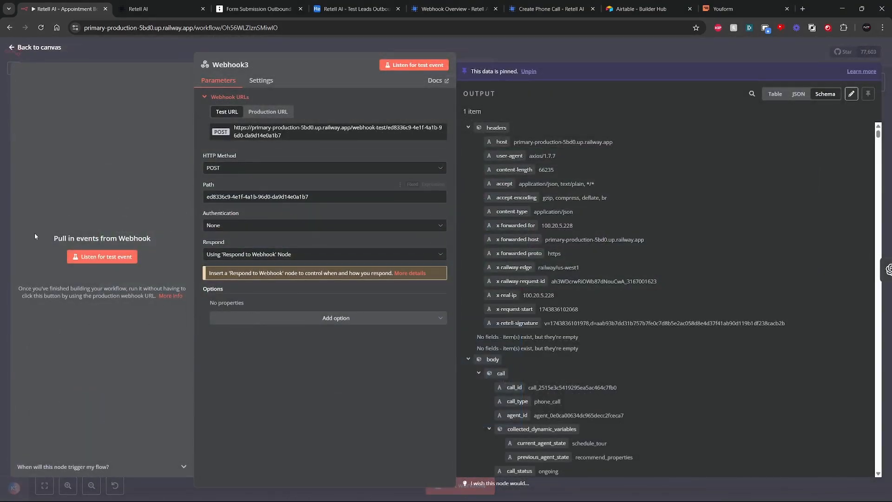
left_click(15, 47)
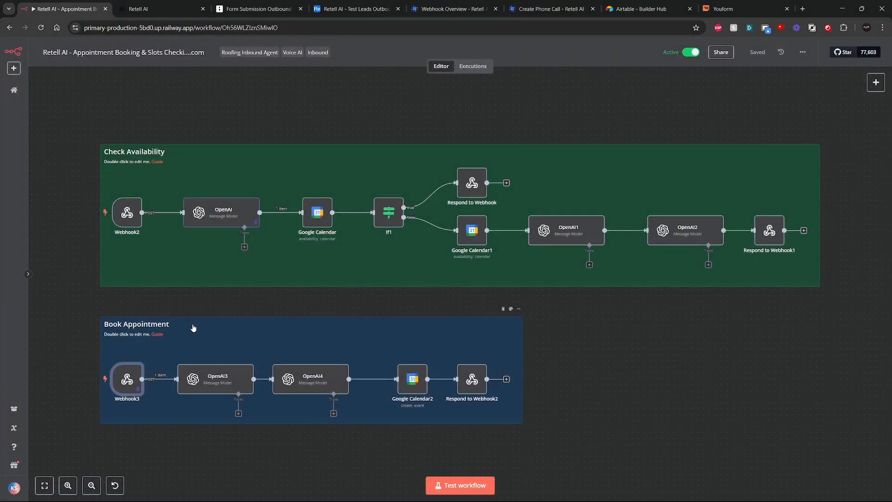
Step: Open the OpenAI3 node and compare its system prompt with the date format highlighted in Retell AI's check_availability parameters
left_click(230, 381)
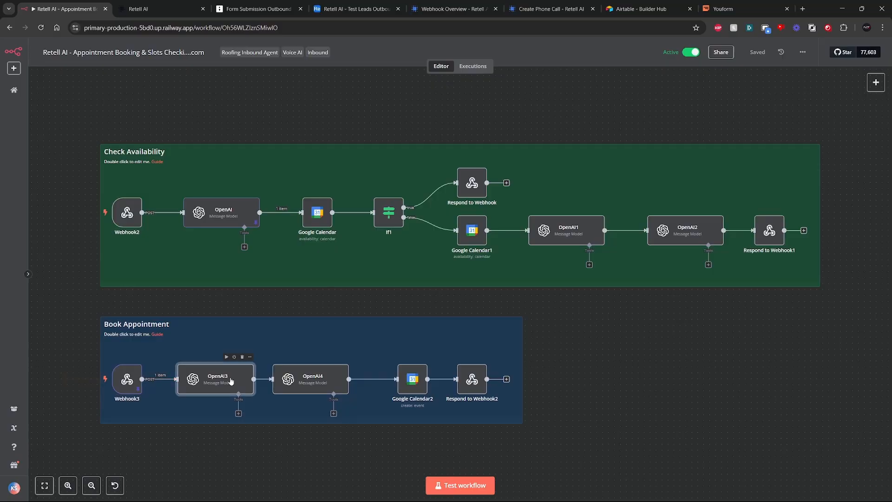
double_click(231, 381)
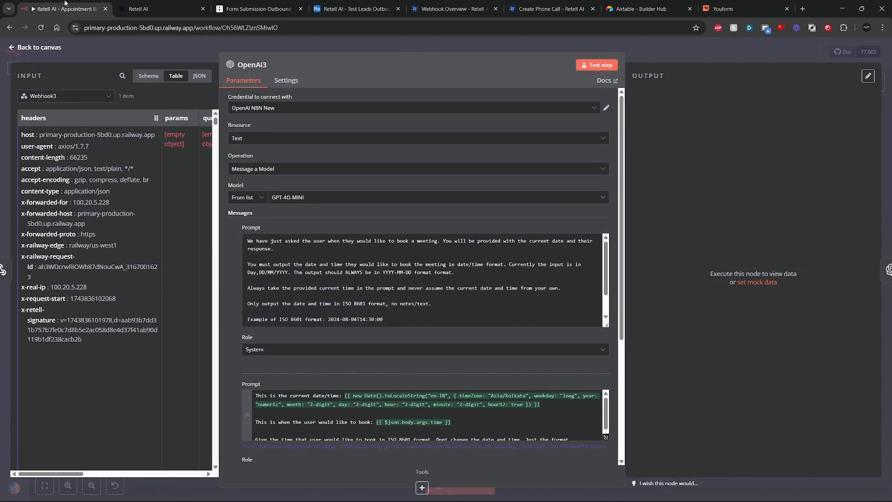
left_click(139, 9)
scroll(649, 387, "down", 3)
scroll(649, 387, "up", 3)
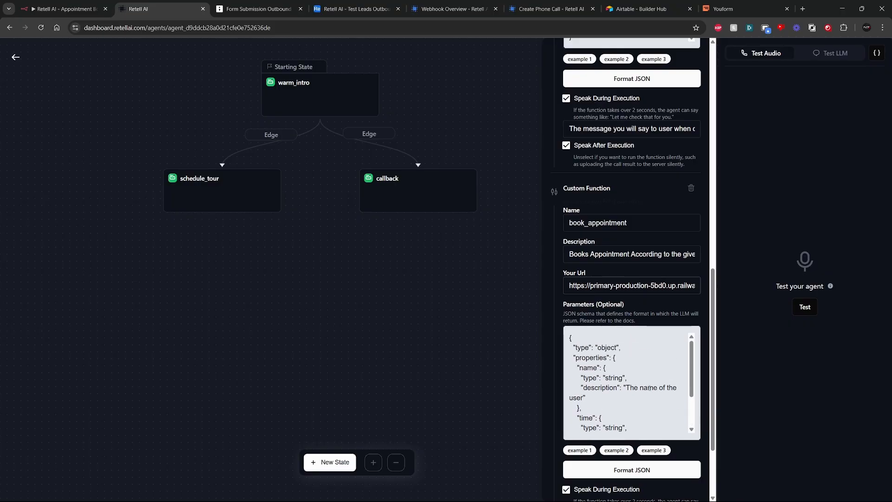
scroll(649, 387, "down", 4)
scroll(649, 388, "up", 4)
scroll(649, 388, "down", 10)
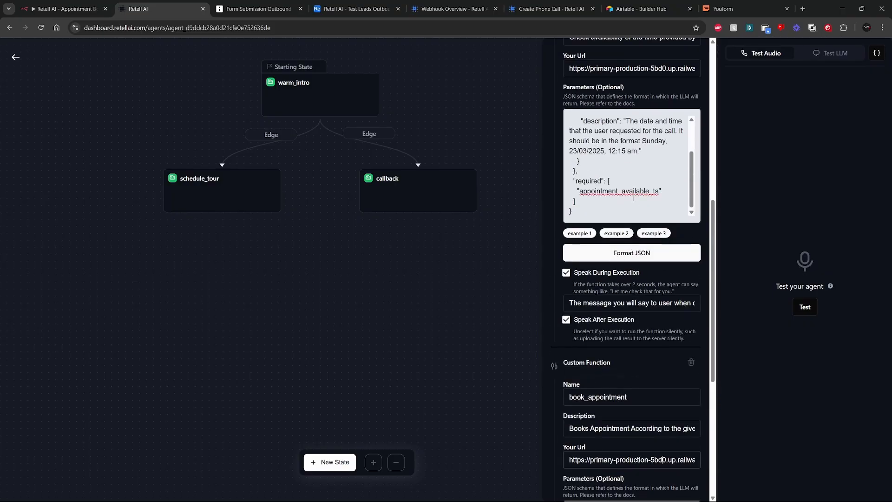
left_click_drag(570, 151, 640, 151)
left_click(65, 9)
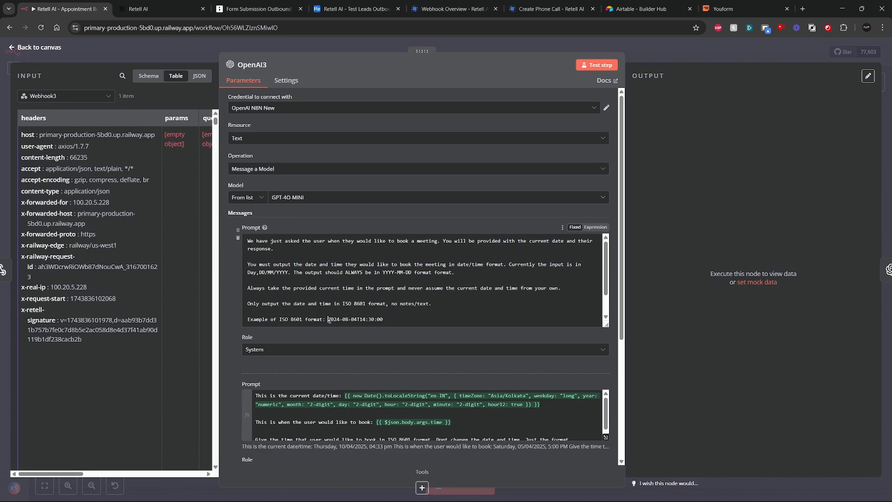
Step: Highlight the ISO 8601 example in OpenAI3's system prompt, review the remaining prompt settings, and close the node
left_click_drag(329, 320, 385, 288)
left_click(385, 289)
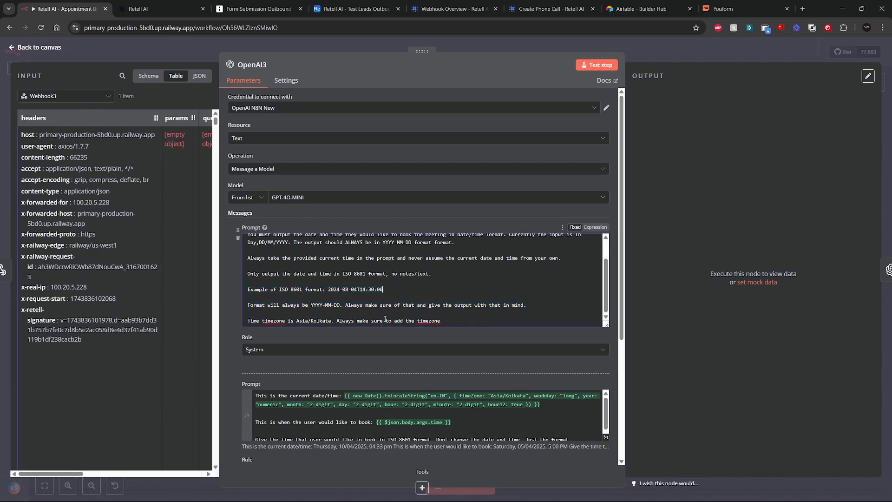
scroll(385, 320, "down", 2)
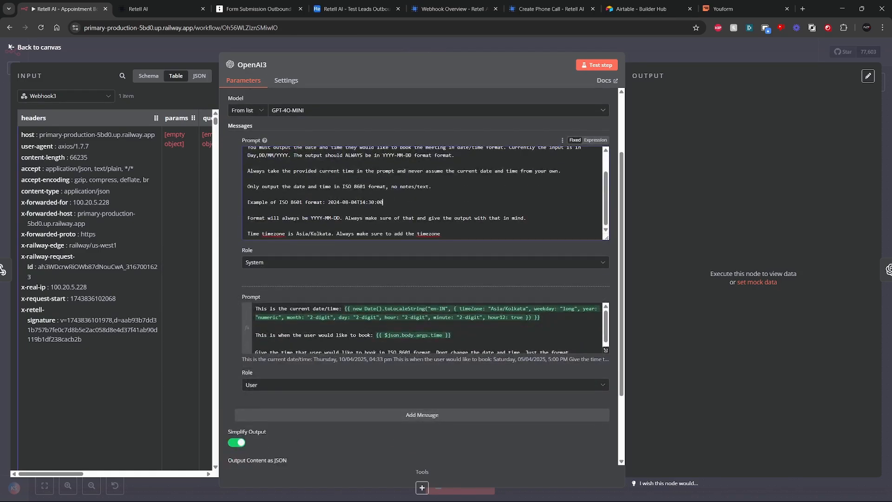
left_click(35, 48)
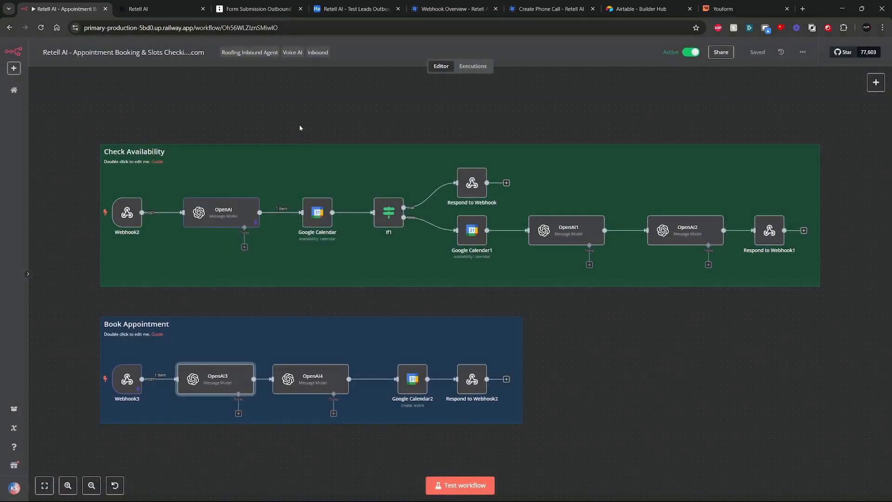
Step: Open the OpenAI3 node, highlight the current date/time and $json.body.args.time expressions in its user prompt, and close it
double_click(233, 381)
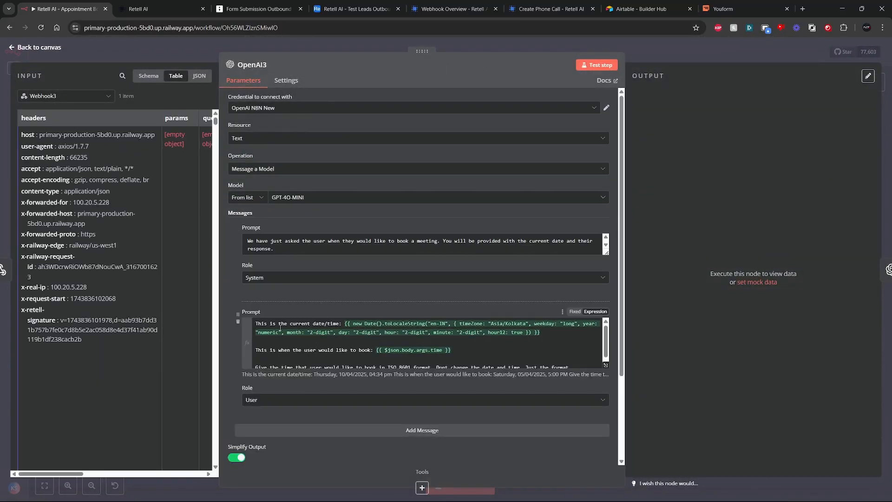
left_click_drag(277, 324, 545, 338)
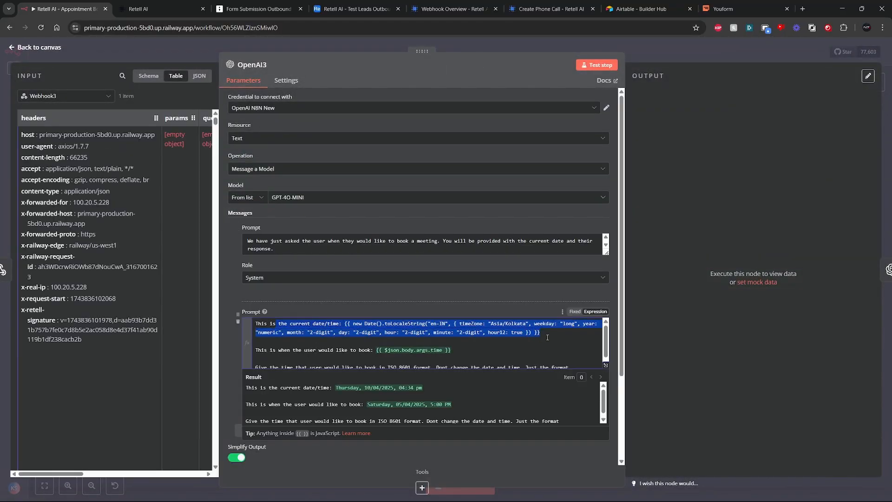
left_click(525, 340)
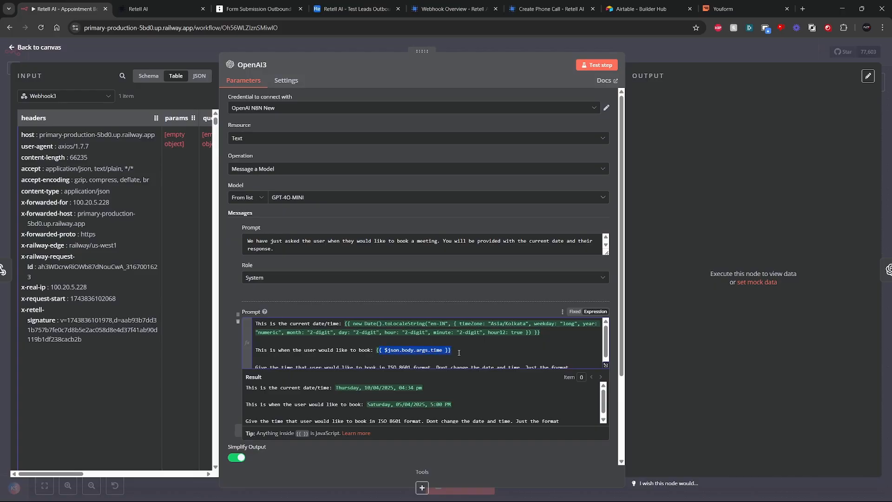
left_click(14, 48)
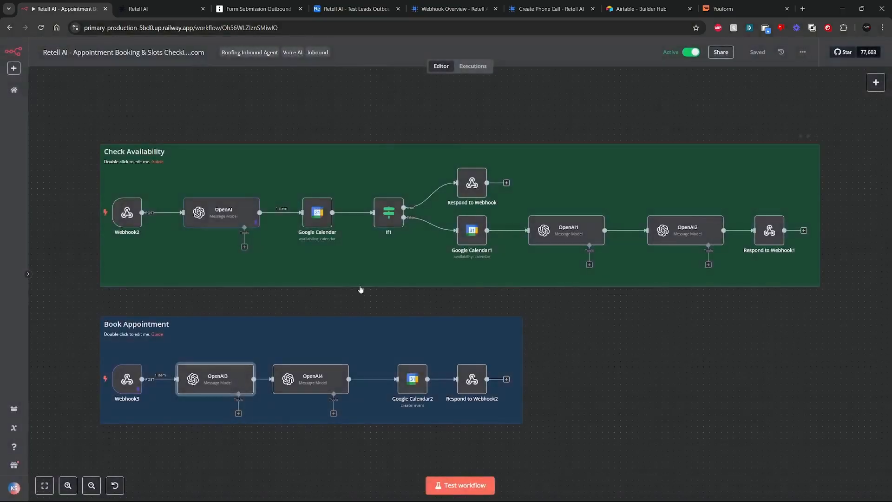
Step: View the OpenAI4, Google Calendar2 and Respond to Webhook2 nodes in Book Appointment, closing each one
double_click(320, 377)
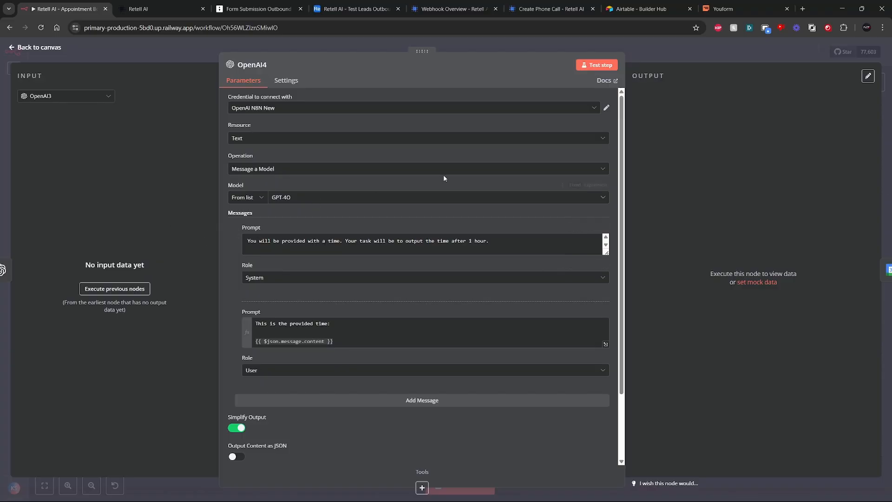
left_click(14, 48)
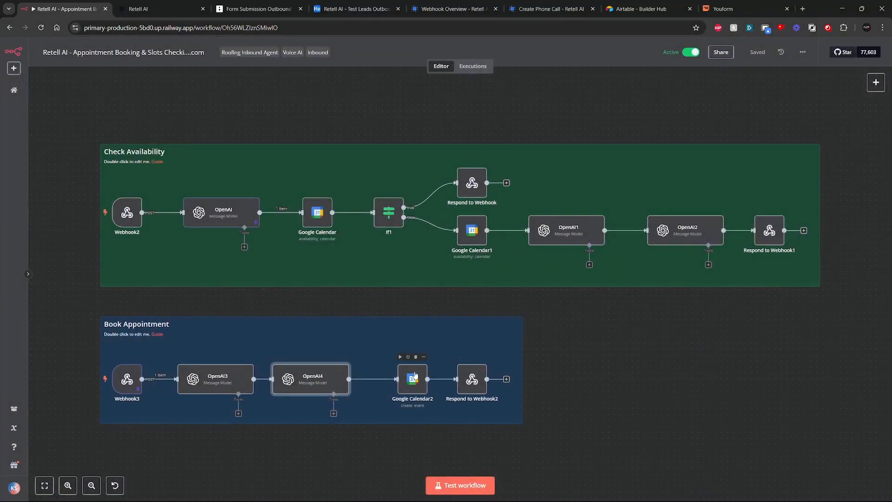
double_click(413, 379)
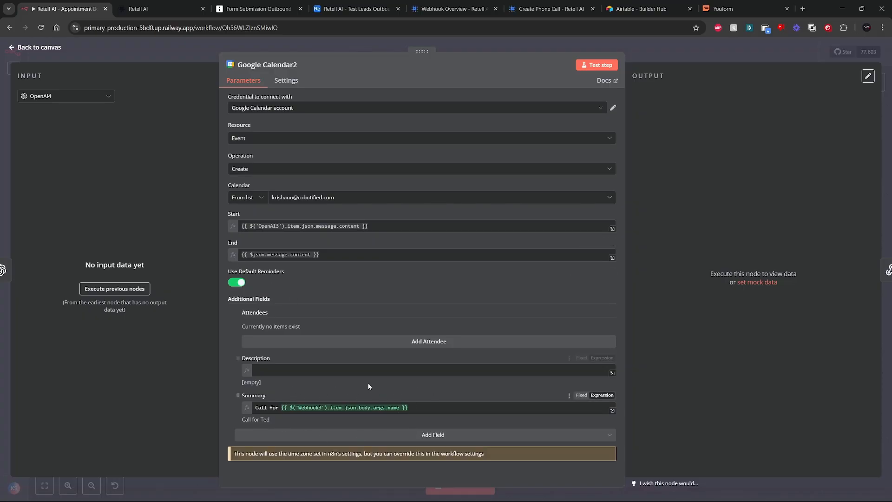
left_click(14, 47)
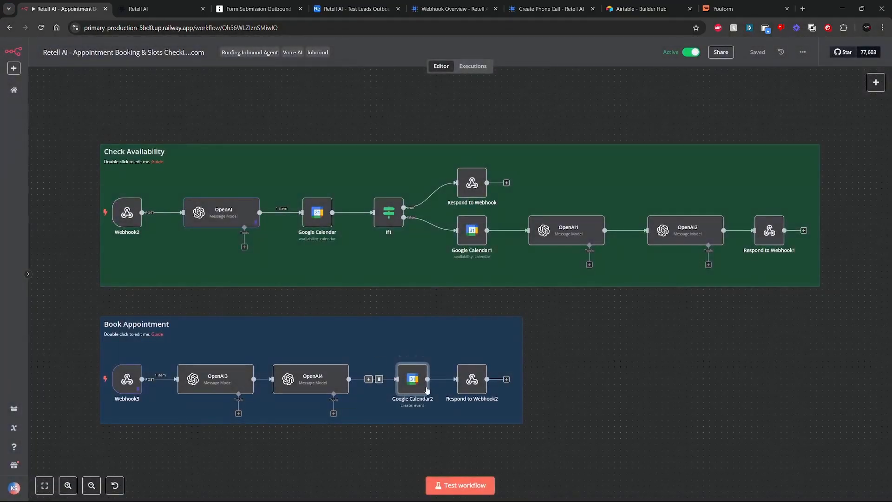
double_click(472, 380)
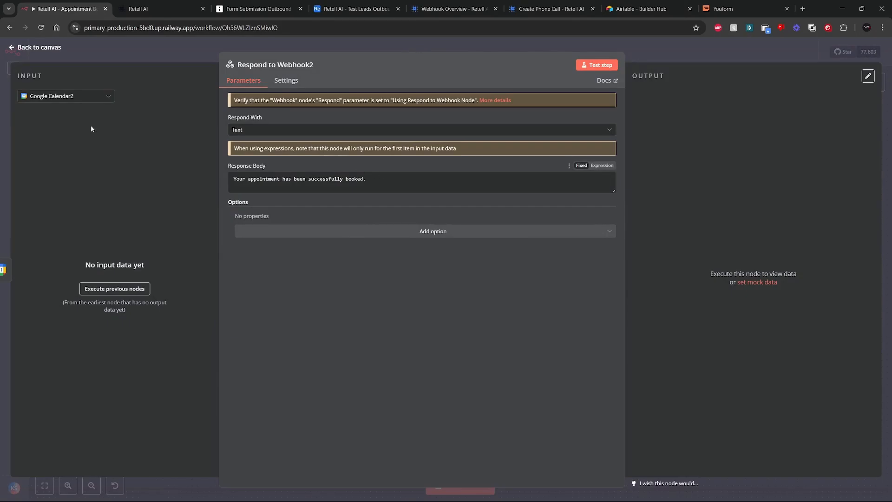
left_click(12, 49)
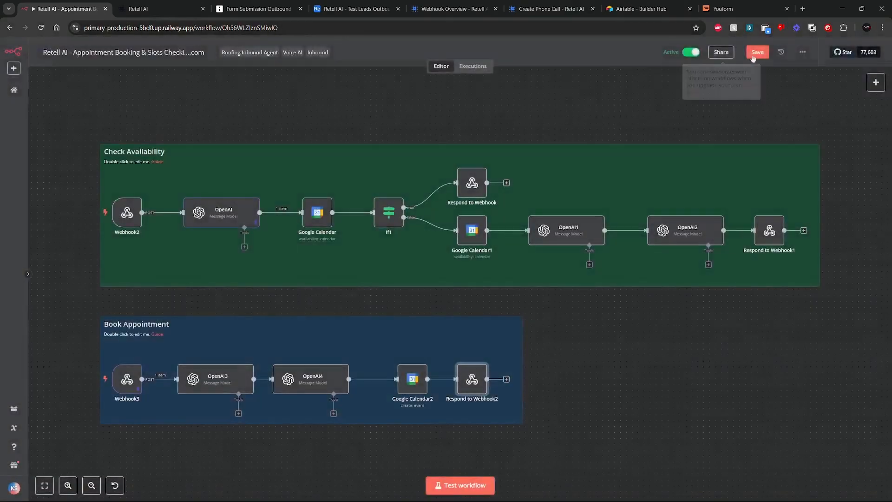
Step: Check the tldraw call flowchart, return to Retell AI, and highlight the user background variables in the warm_intro state's prompt
left_click(195, 4)
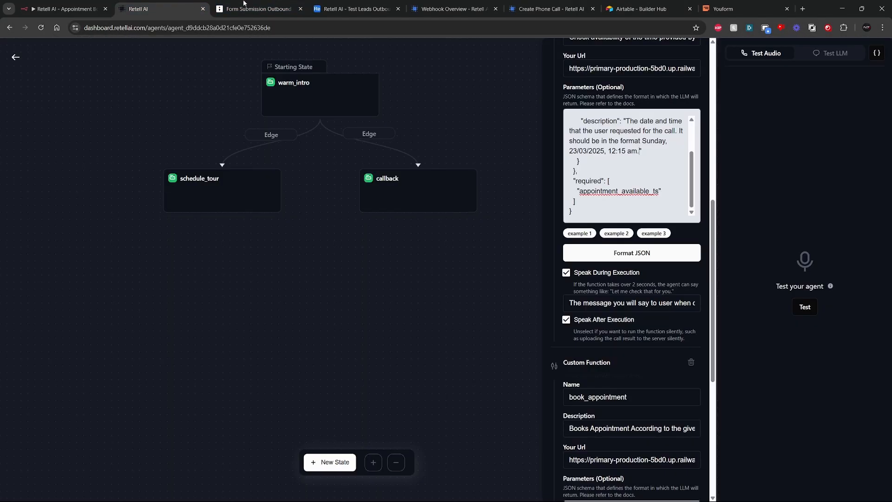
left_click(259, 4)
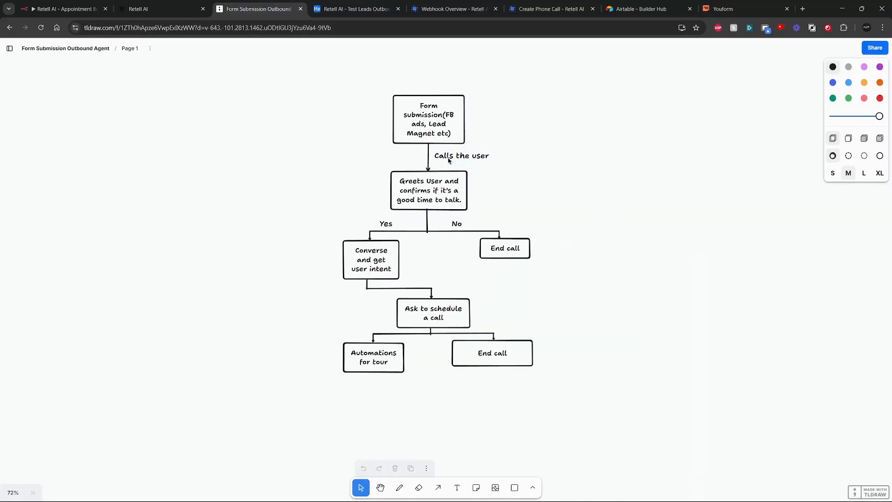
left_click(139, 7)
scroll(638, 182, "up", 5)
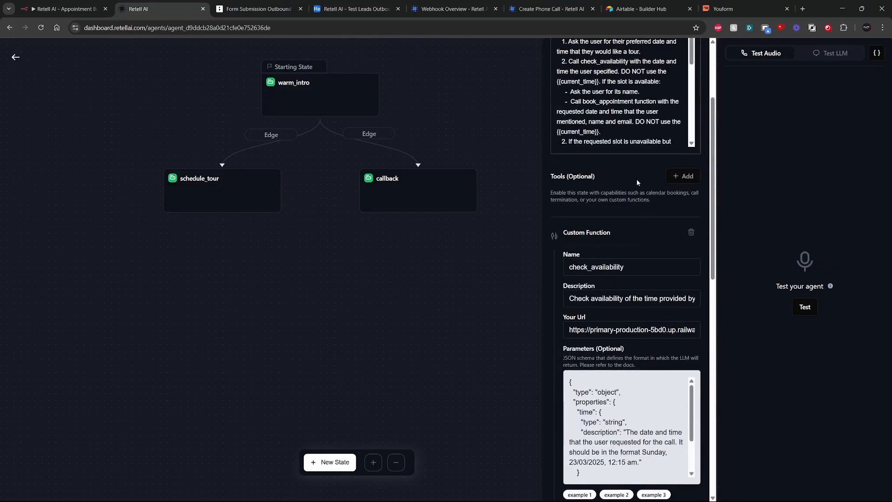
scroll(638, 183, "up", 3)
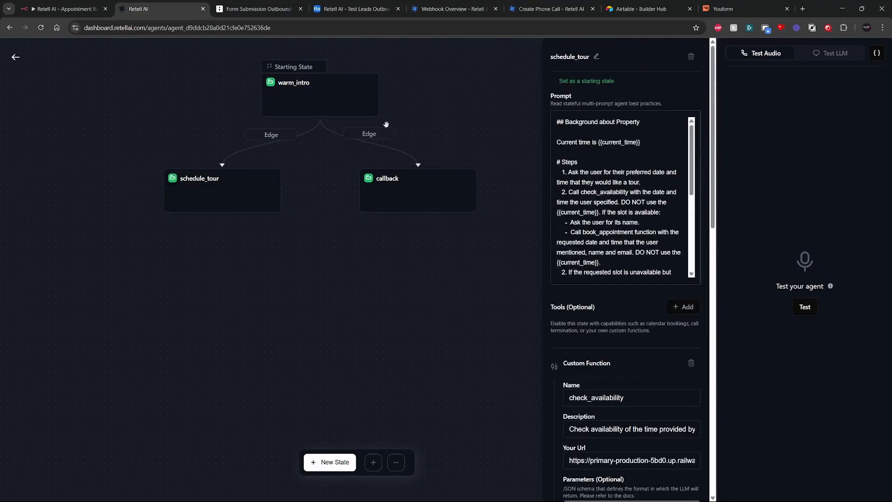
left_click(345, 91)
left_click_drag(646, 157, 557, 106)
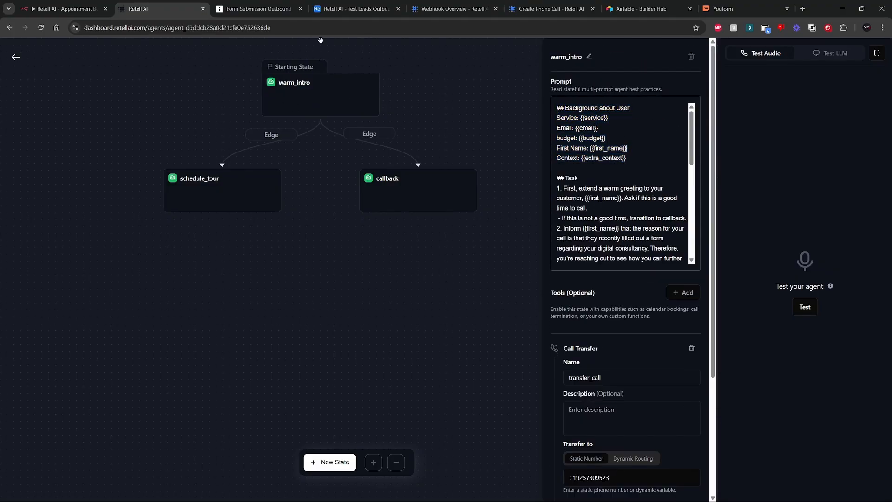
Step: Glance at the flowchart and the Youform integrations, switch back to Retell AI, and review the warm_intro prompt's task steps
left_click(259, 8)
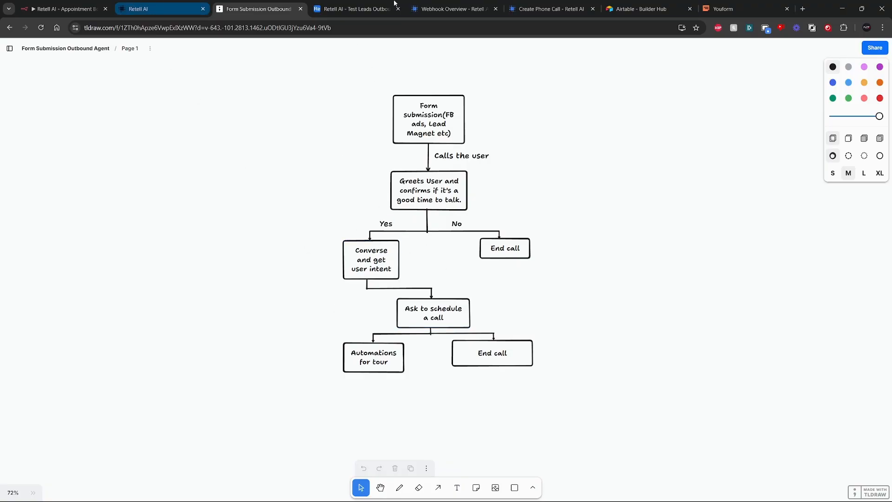
left_click(744, 8)
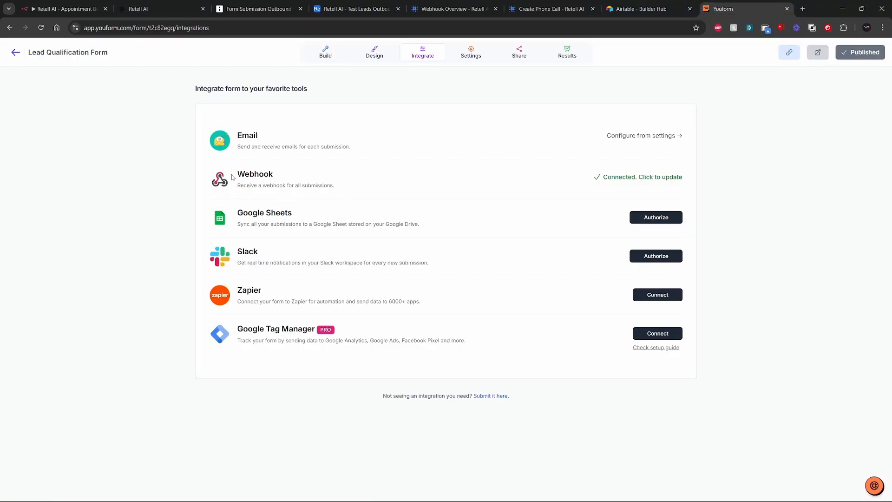
left_click(158, 9)
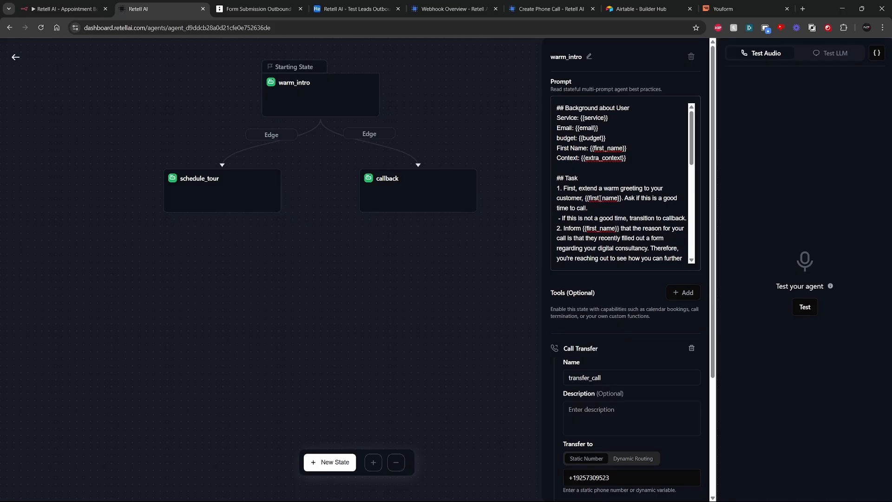
scroll(622, 211, "down", 3)
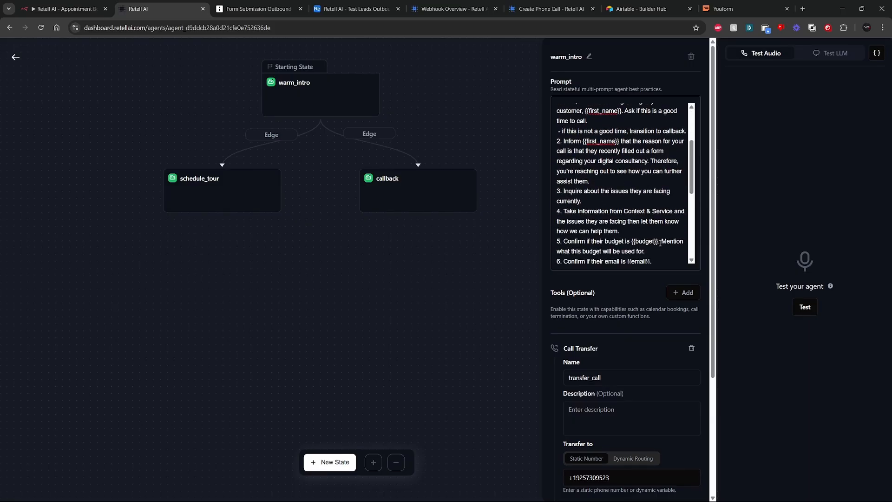
scroll(649, 253, "down", 2)
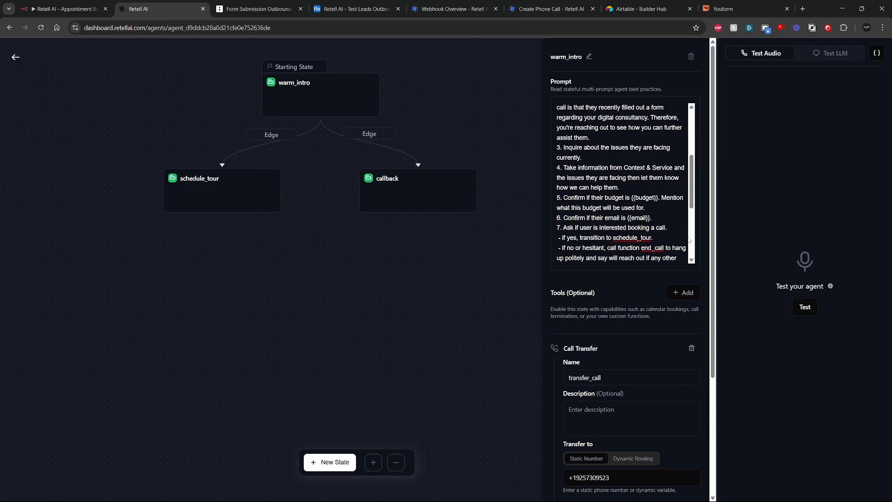
scroll(630, 185, "up", 4)
scroll(629, 186, "down", 4)
scroll(630, 186, "down", 2)
Step: Revisit the tldraw flowchart, switch to the n8n workflow, and select the entire Check Availability and Book Appointment sections
left_click(259, 8)
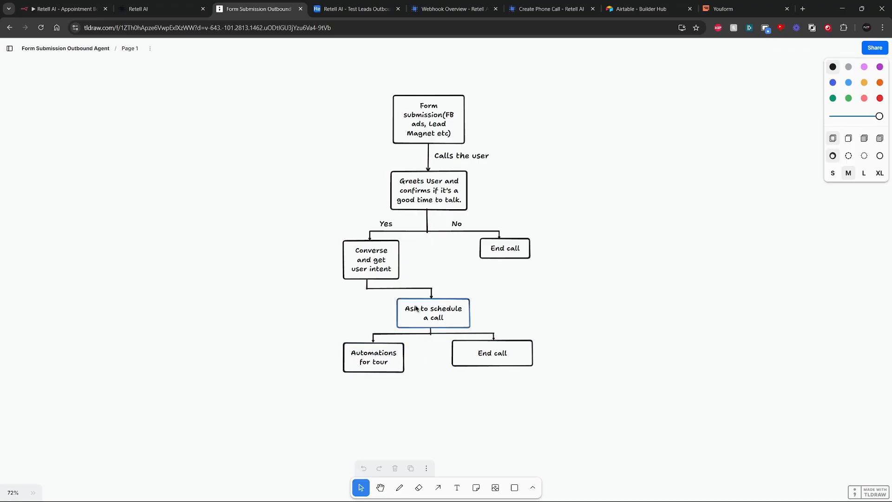
left_click(61, 9)
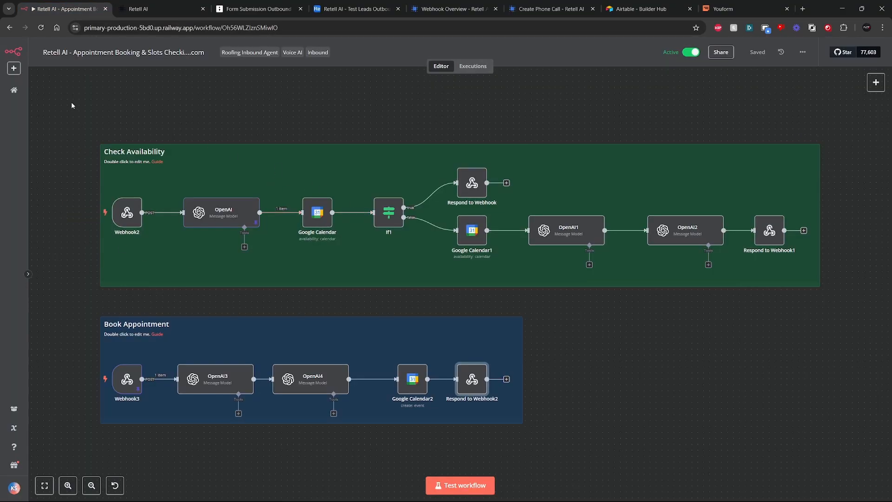
left_click_drag(73, 103, 838, 459)
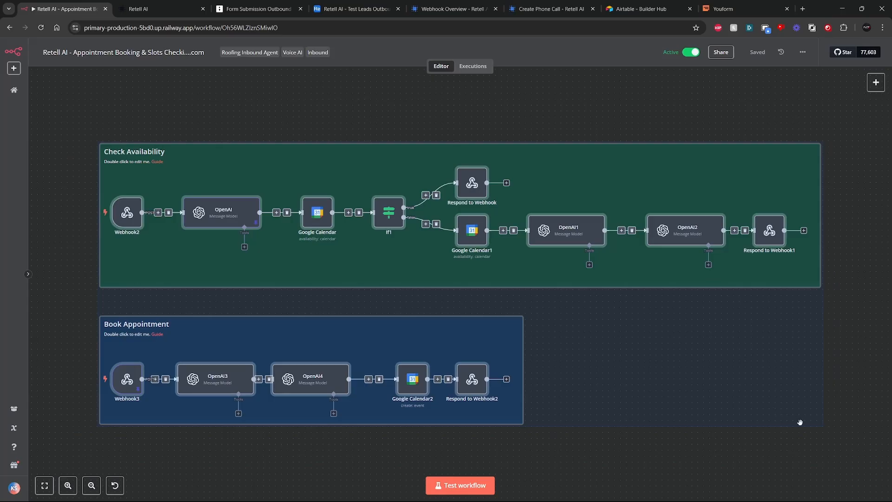
Step: After revisiting the flowchart, highlight the agent-level webhook URL in Retell AI and view the webhook event types in the documentation
left_click(258, 9)
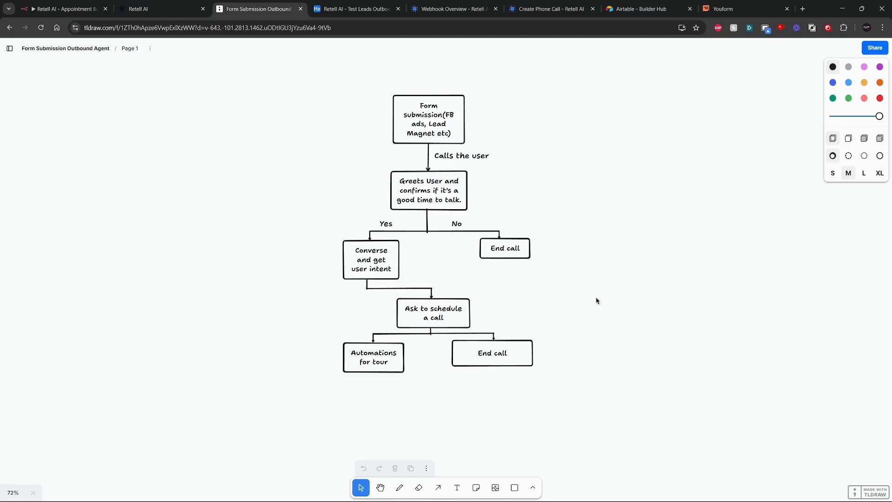
left_click(153, 9)
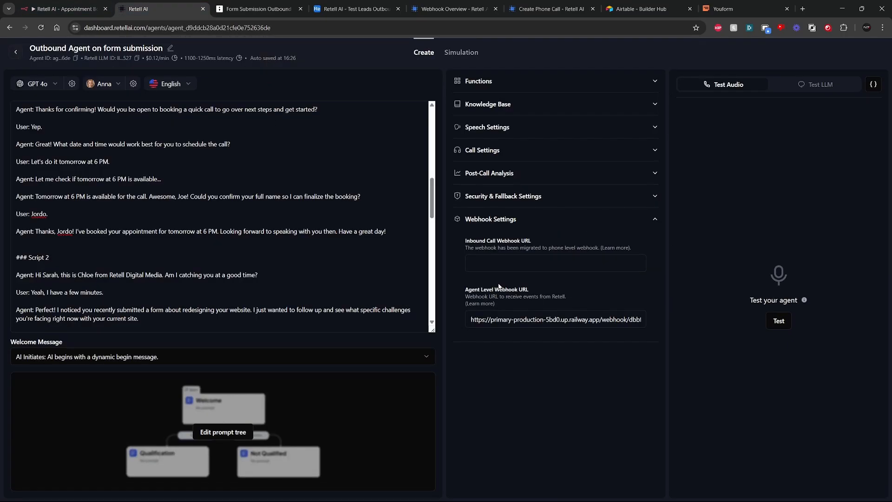
left_click_drag(503, 319, 633, 319)
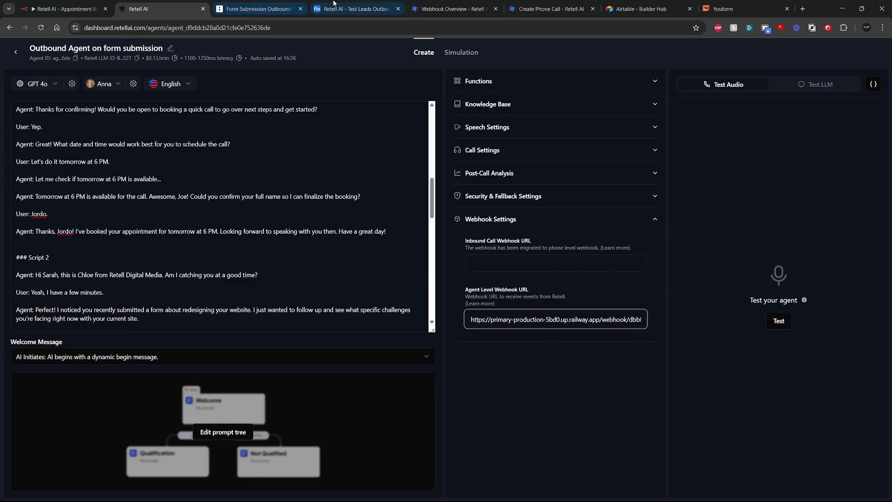
left_click(453, 9)
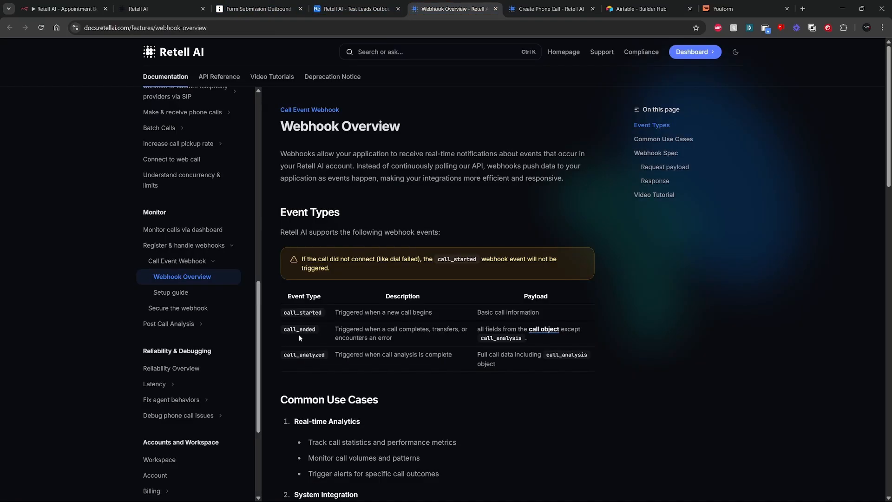
Step: Switch to n8n, open the Retell AI Outbound call on form submission workflow, and highlight its Update Lead info with intent section
left_click(65, 9)
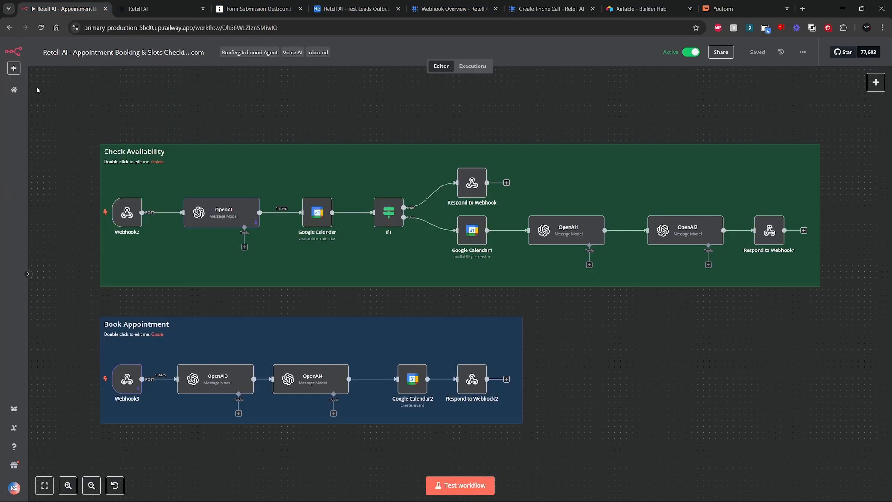
left_click(10, 93)
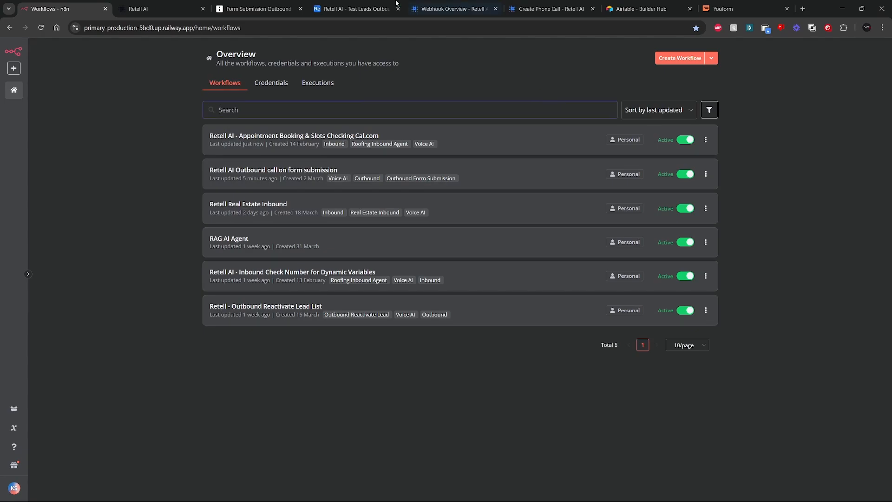
left_click(312, 10)
left_click(49, 7)
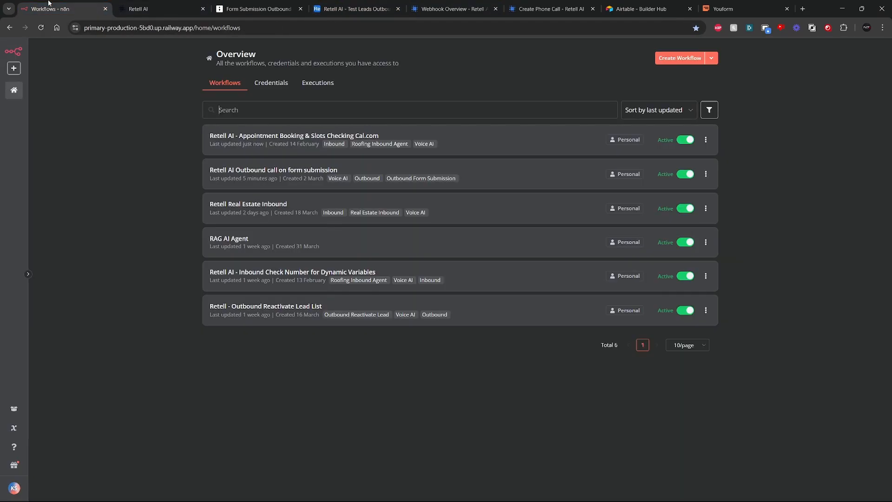
left_click(303, 170)
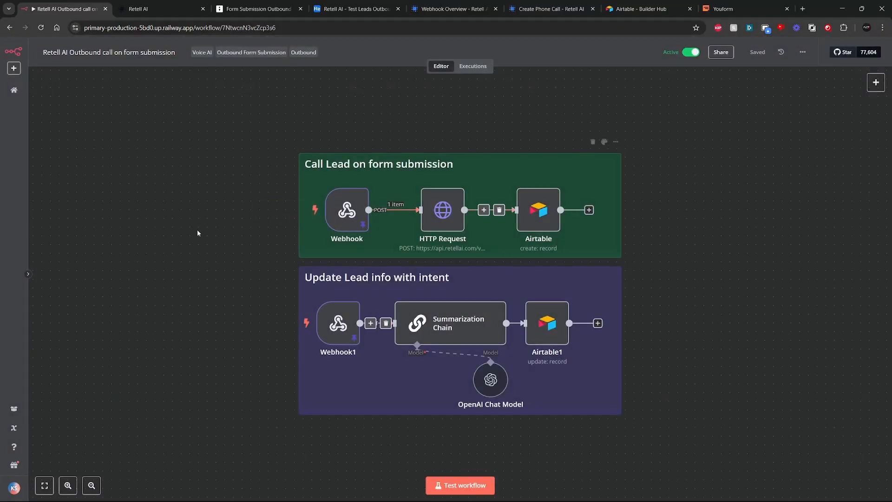
left_click_drag(235, 293, 710, 421)
left_click(710, 420)
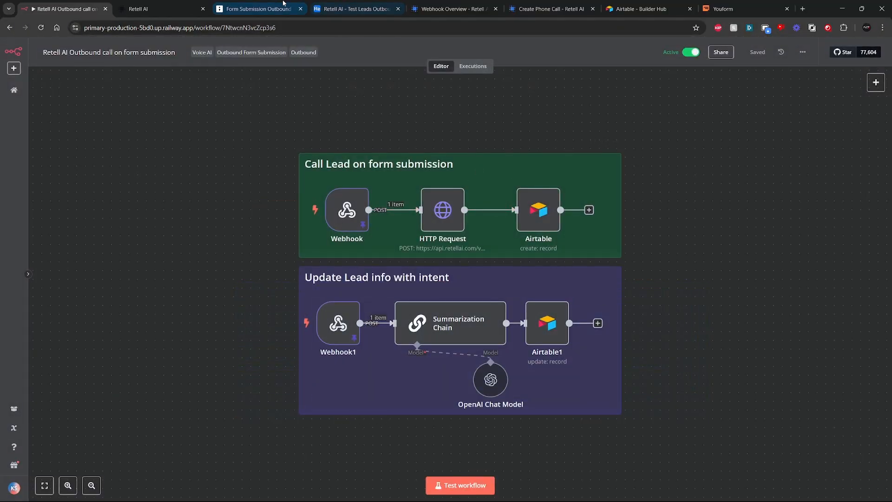
Step: Highlight the whole tldraw flowchart, deselect it, view the lead record in Airtable, and return to the flowchart
left_click(255, 9)
left_click_drag(268, 61, 678, 465)
left_click(692, 321)
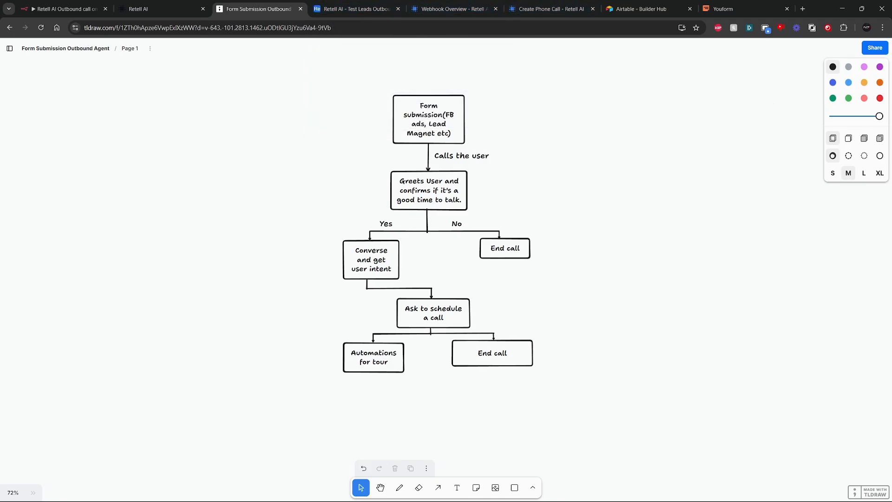
left_click(344, 7)
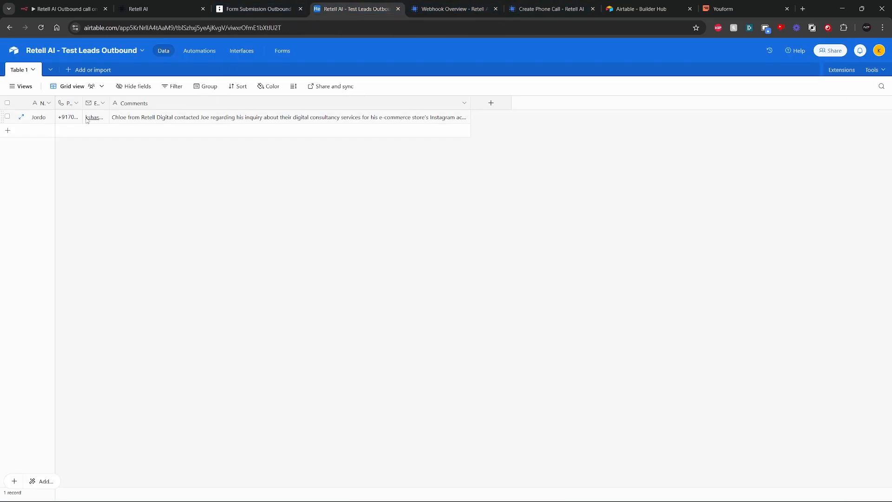
key("ctrl+shift+Tab")
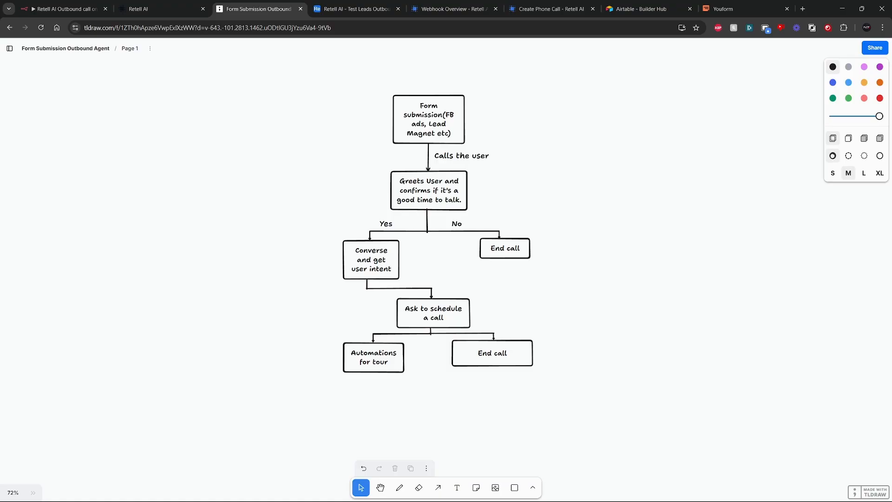